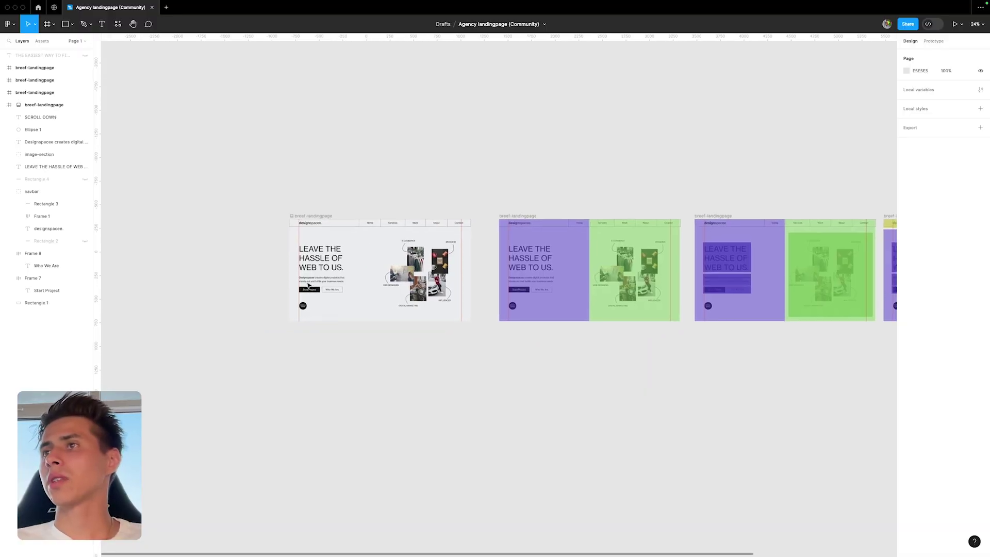
# Jump to the next landing-page frame with purple and green overlays marking the hero halves
pyautogui.scroll(5, 308, 285)
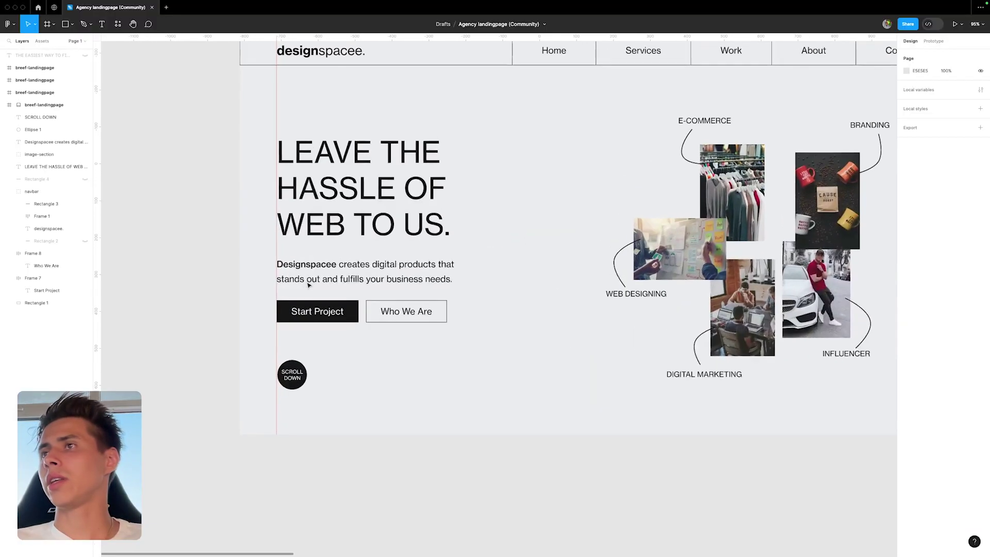
pyautogui.scroll(-1, 308, 285)
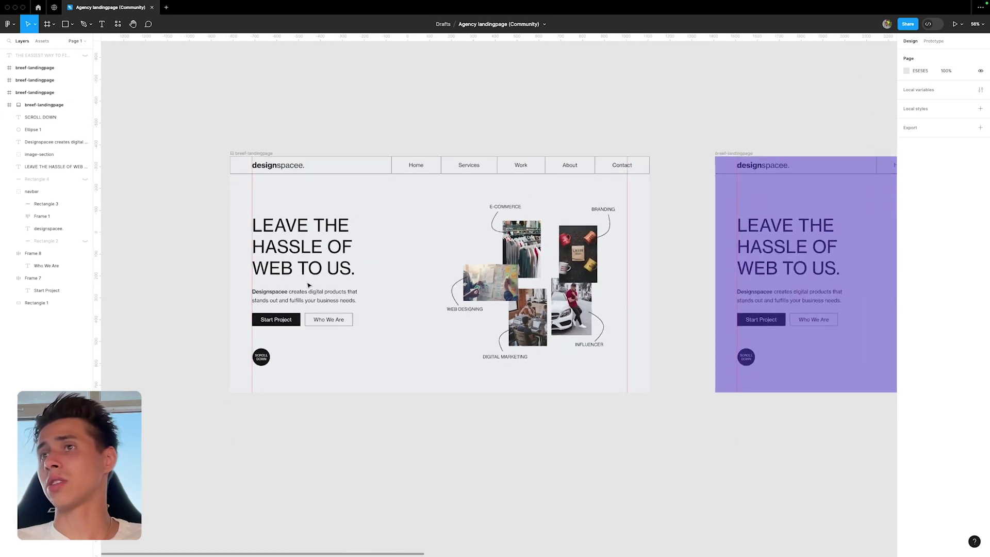
pyautogui.scroll(2, 474, 295)
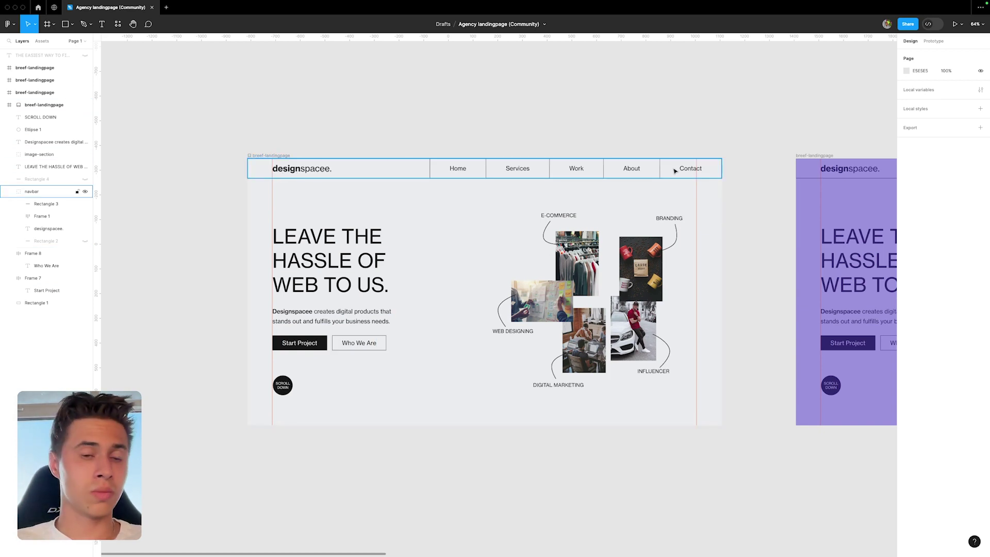
pyautogui.press('n')
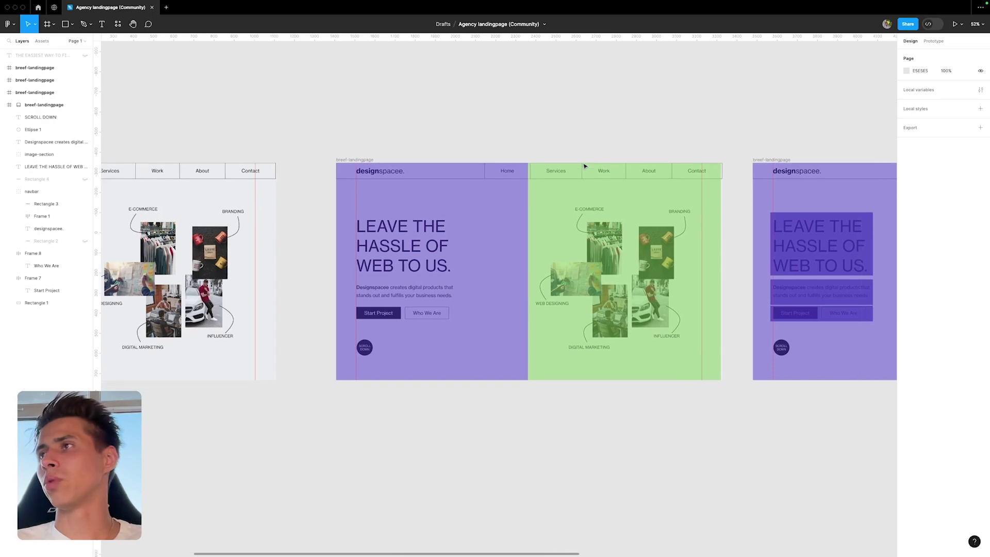
pyautogui.scroll(-5, 584, 165)
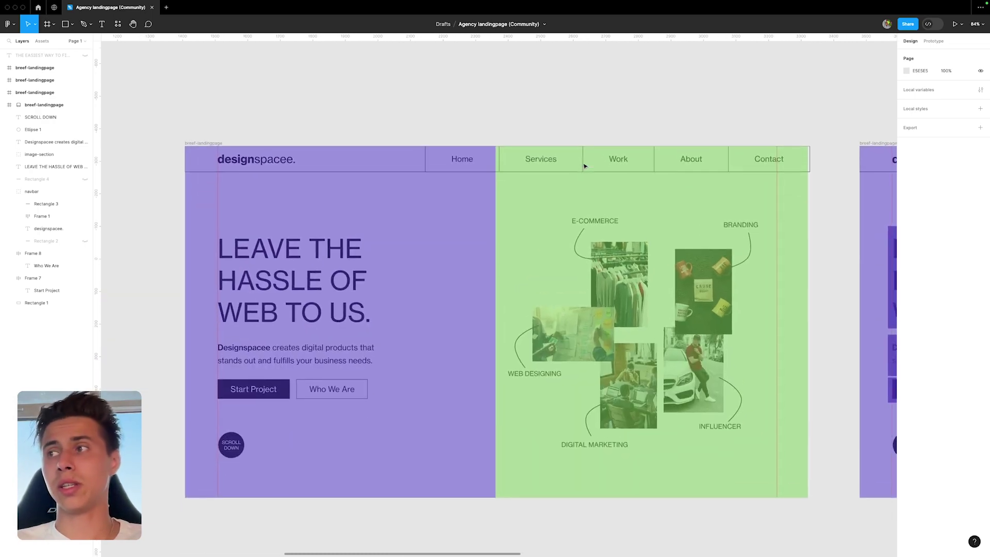
pyautogui.scroll(5, 573, 188)
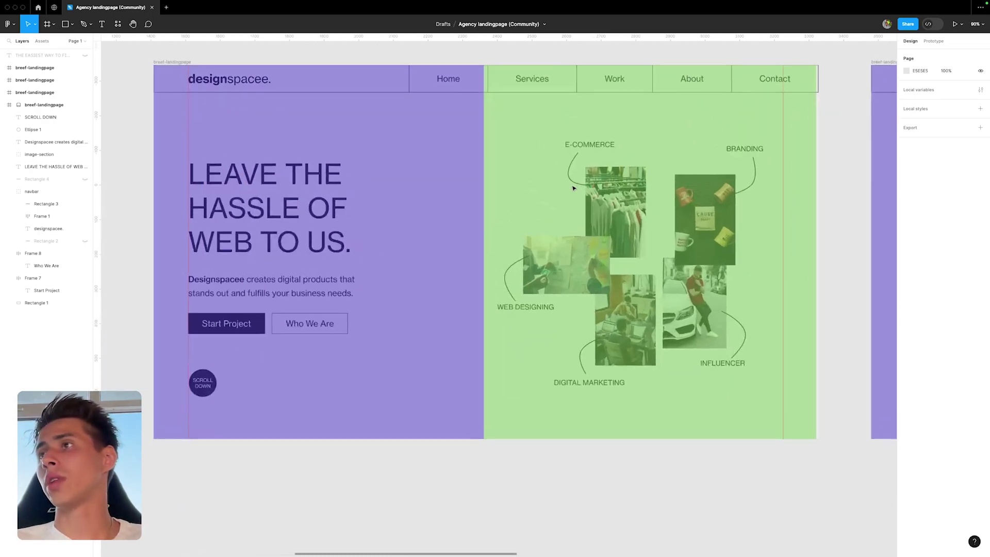
pyautogui.scroll(1, 593, 206)
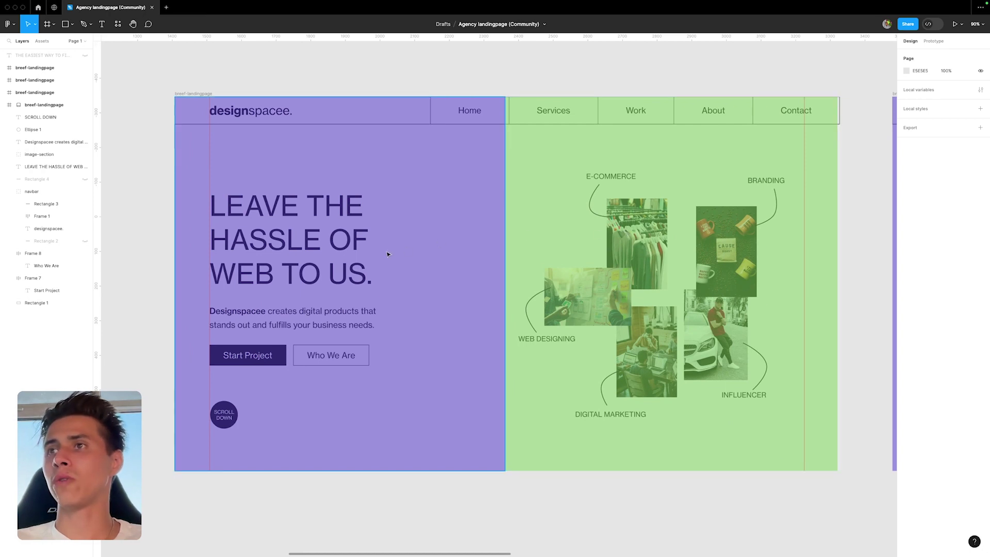
pyautogui.scroll(-3, 386, 253)
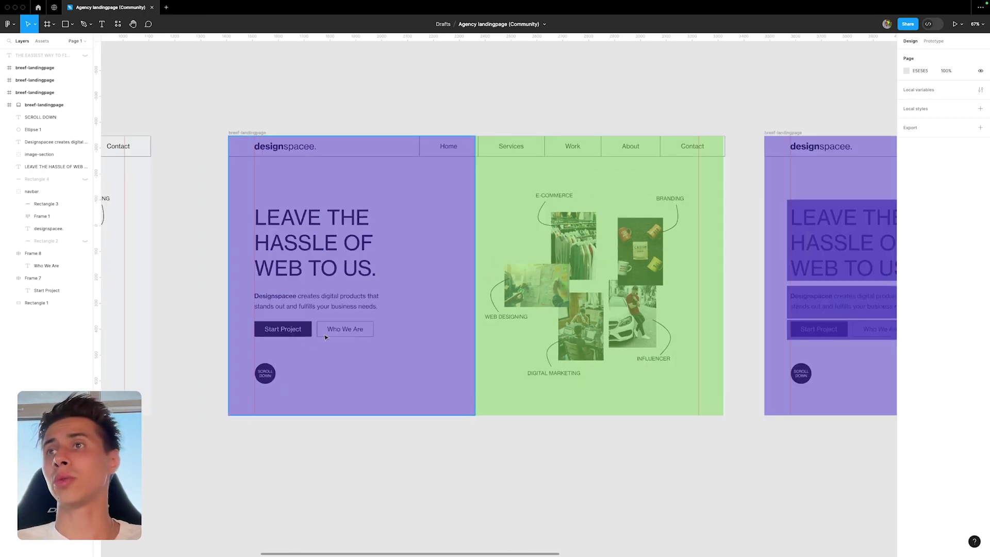
pyautogui.scroll(5, 293, 290)
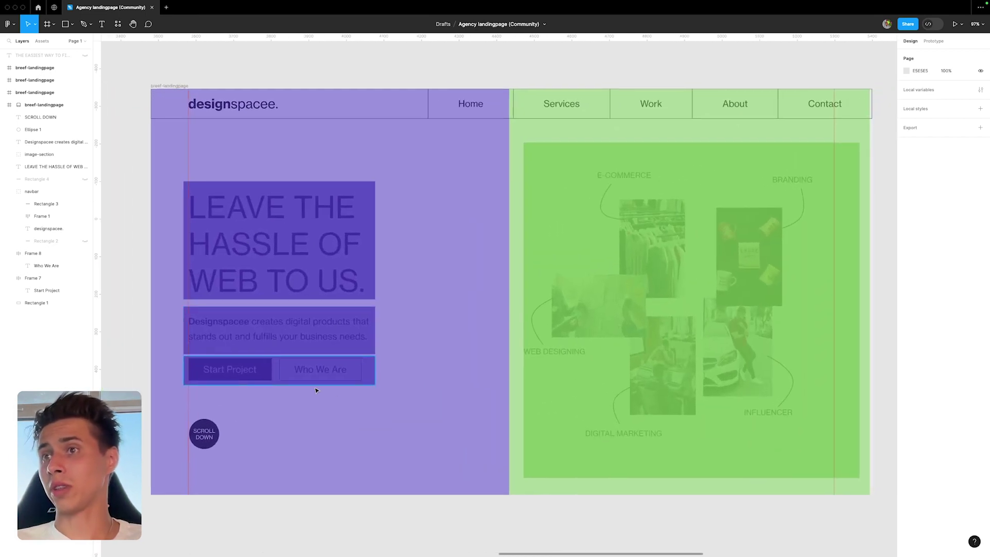
# Pan across the annotated frames back to the plain landing-page frame with the image collage
pyautogui.scroll(-4, 338, 392)
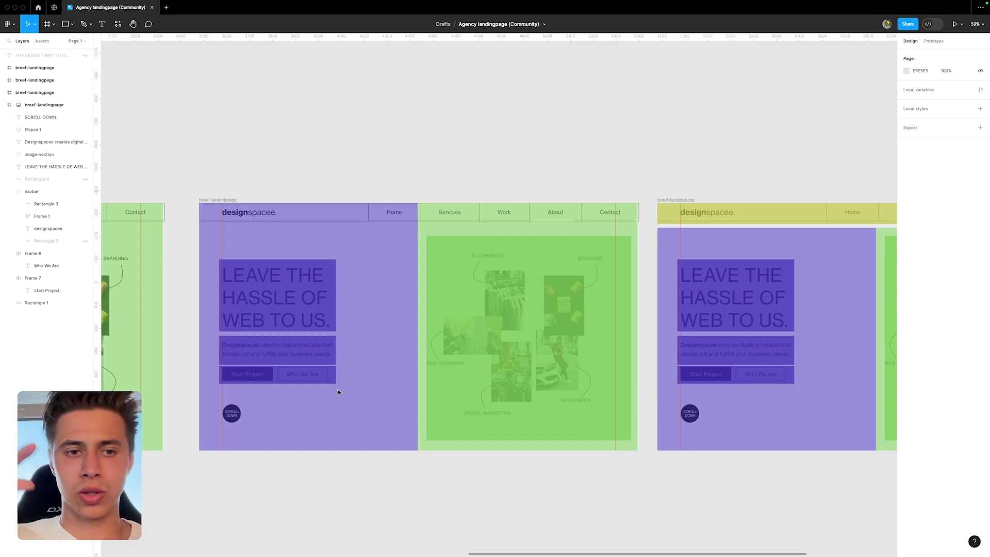
pyautogui.scroll(5, 541, 294)
pyautogui.scroll(-1, 540, 291)
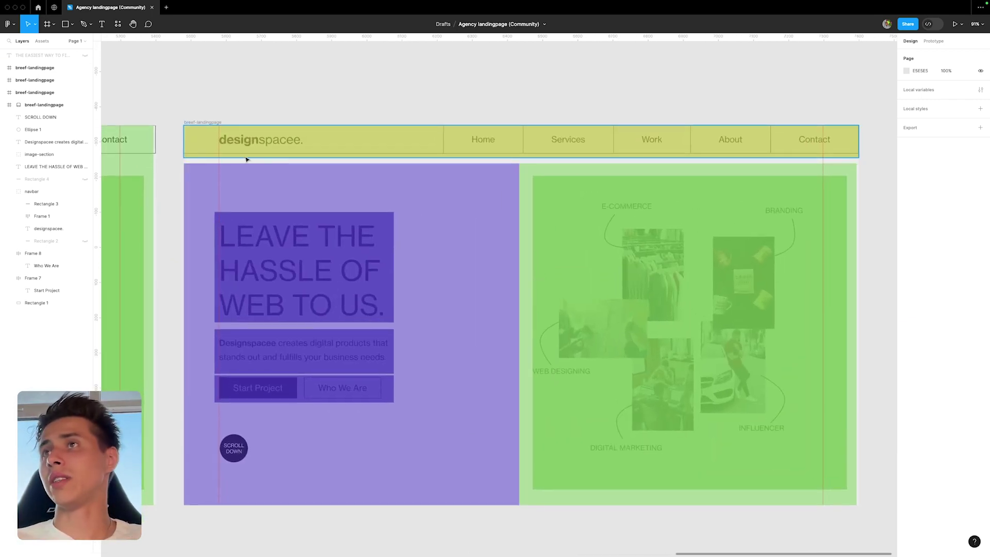
pyautogui.scroll(-5, 396, 155)
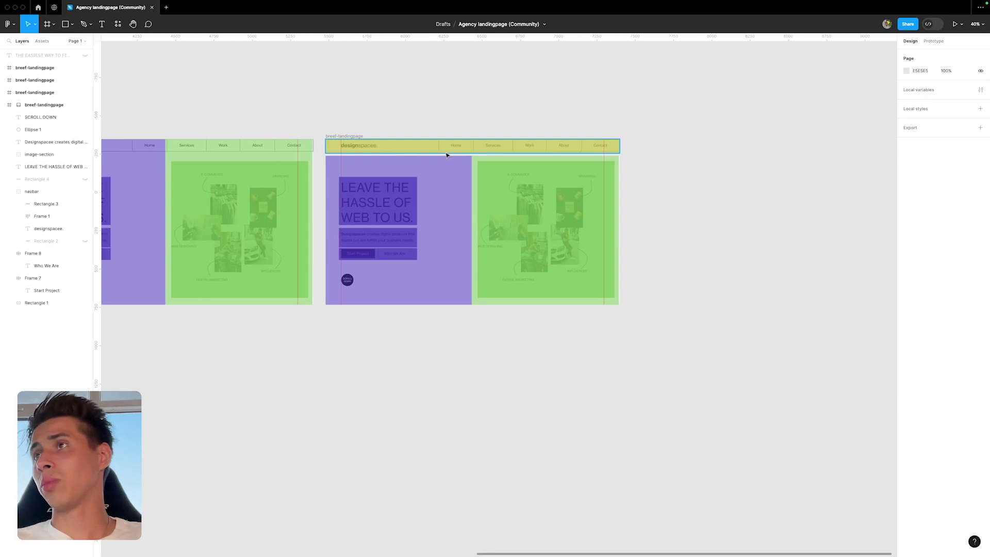
pyautogui.scroll(5, 464, 152)
pyautogui.scroll(1, 567, 142)
pyautogui.scroll(-3, 538, 343)
pyautogui.hscroll(-2, 567, 258)
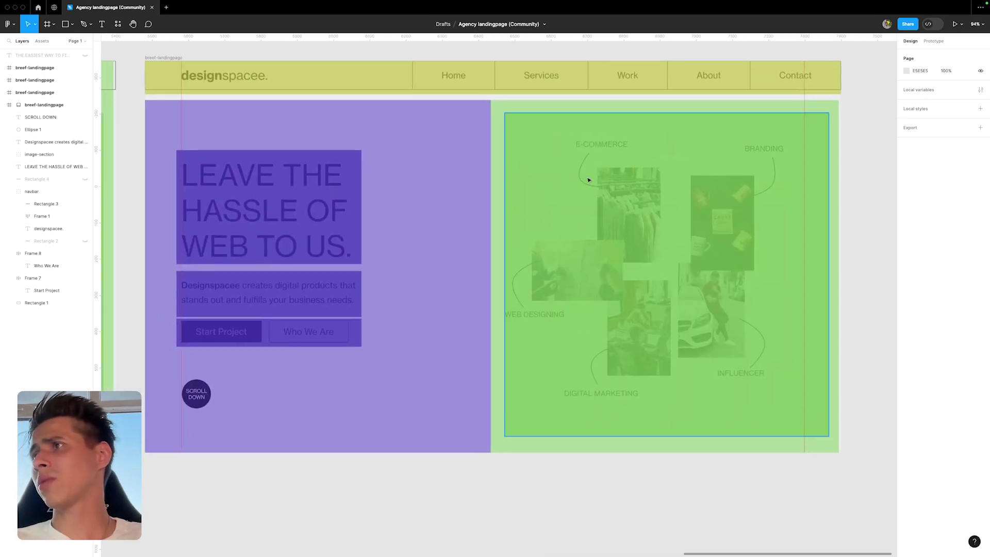
pyautogui.hscroll(-3, 618, 294)
pyautogui.scroll(-3, 690, 277)
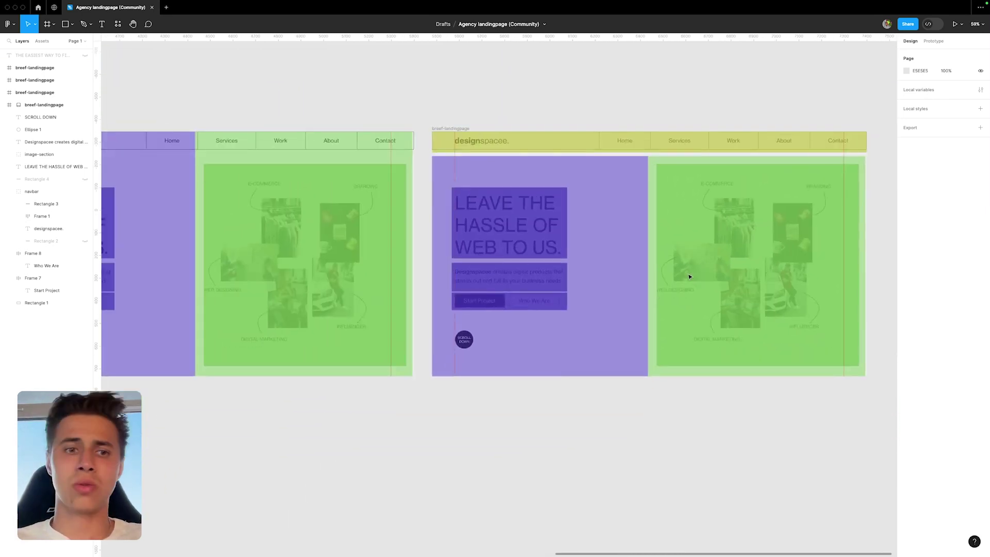
pyautogui.hscroll(-15, 689, 277)
pyautogui.scroll(2, 400, 248)
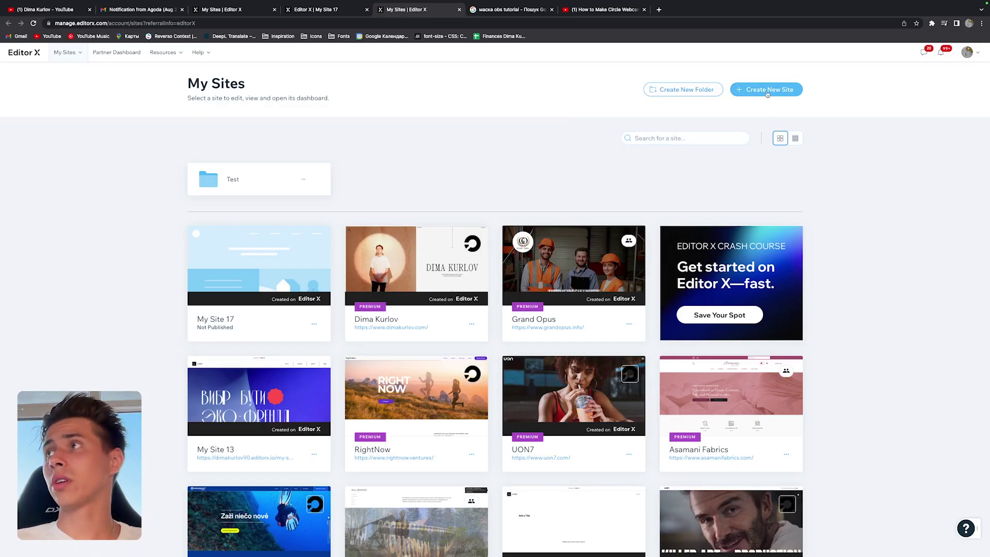
# Create a new blank site, My Site 18, from the My Sites dashboard
pyautogui.click(765, 90)
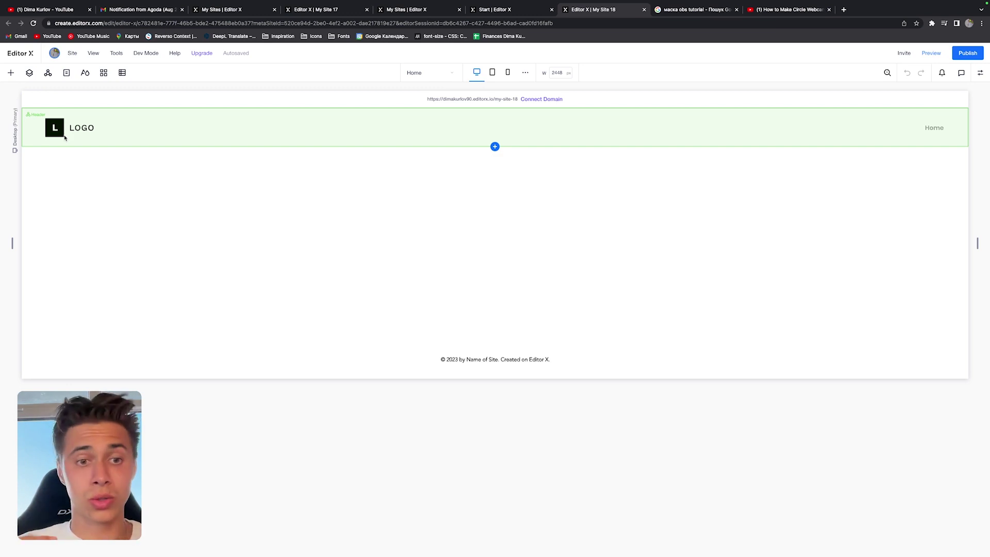
# Set the section's minimum height to 100vh and swap the header logo for designspacee.svg
pyautogui.click(320, 283)
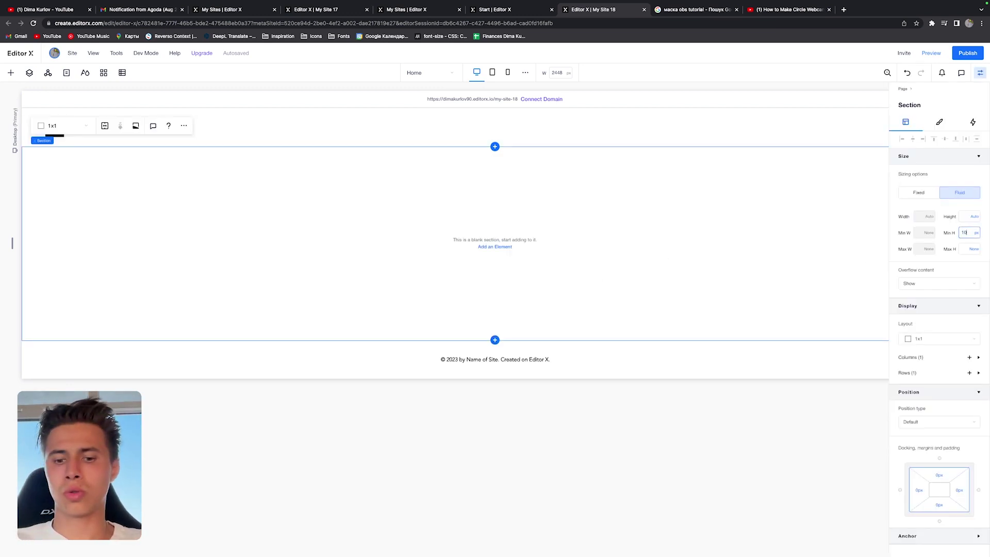
pyautogui.write('100vh')
pyautogui.press('Return')
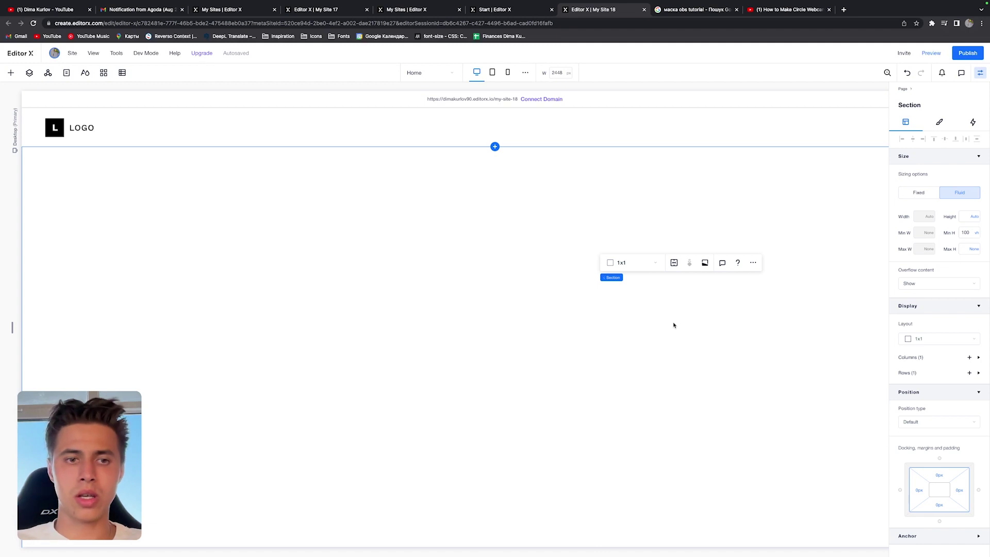
pyautogui.click(67, 130)
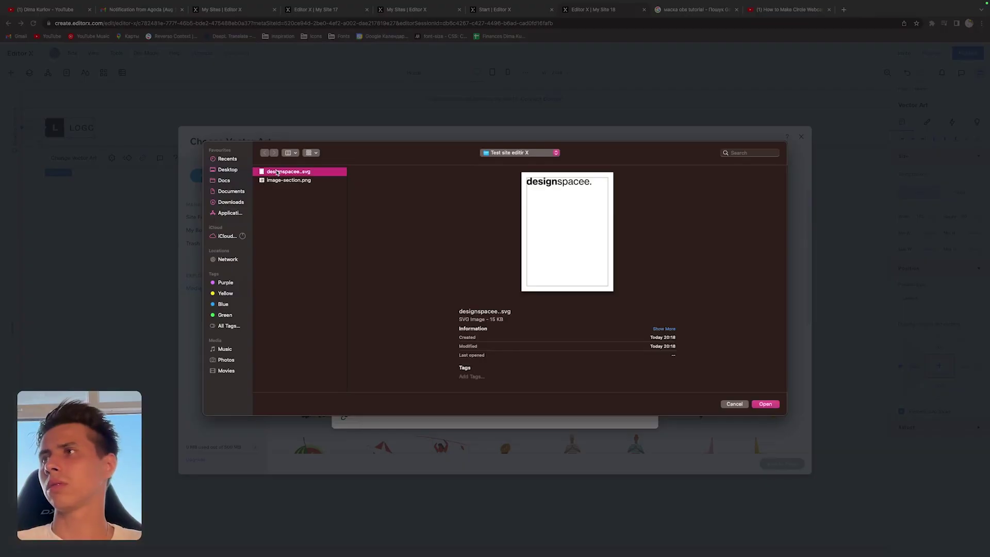
pyautogui.press('Return')
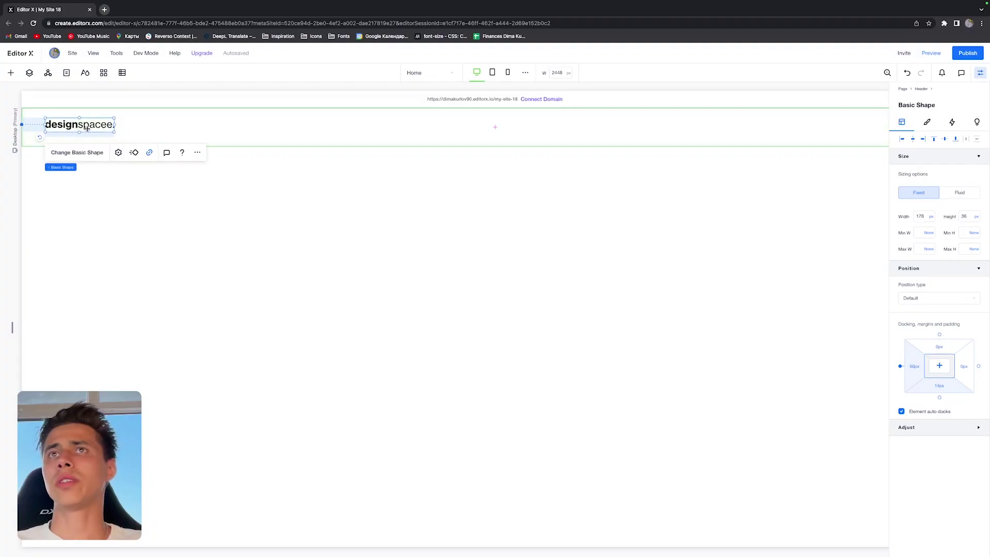
# Set the page width to 1920 px and add a left margin to the designspacee logo
pyautogui.click(917, 379)
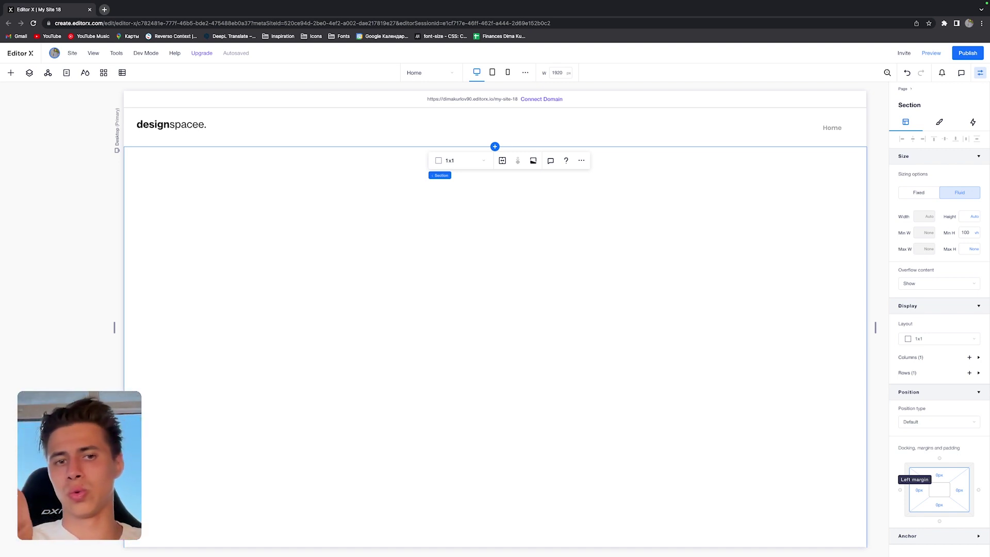
pyautogui.click(598, 245)
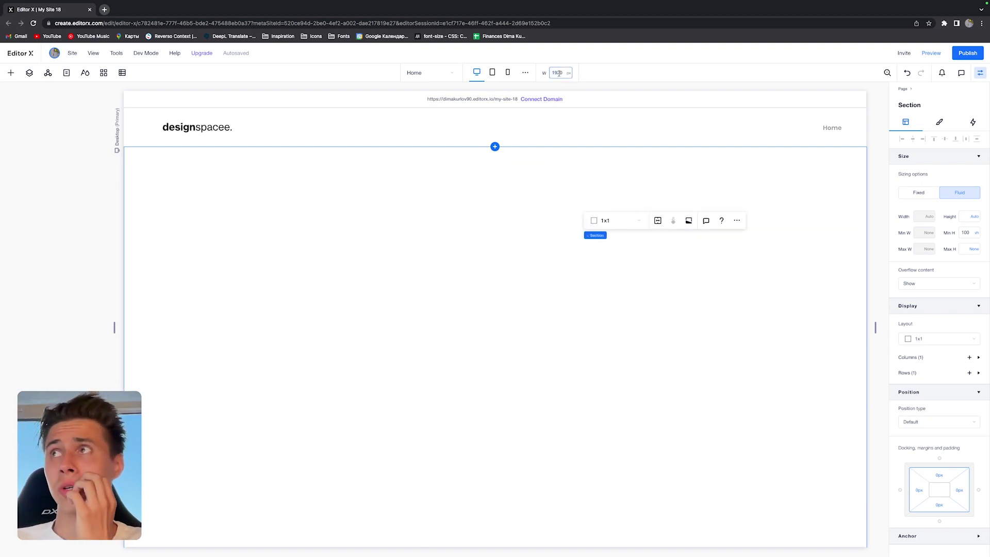
pyautogui.click(504, 210)
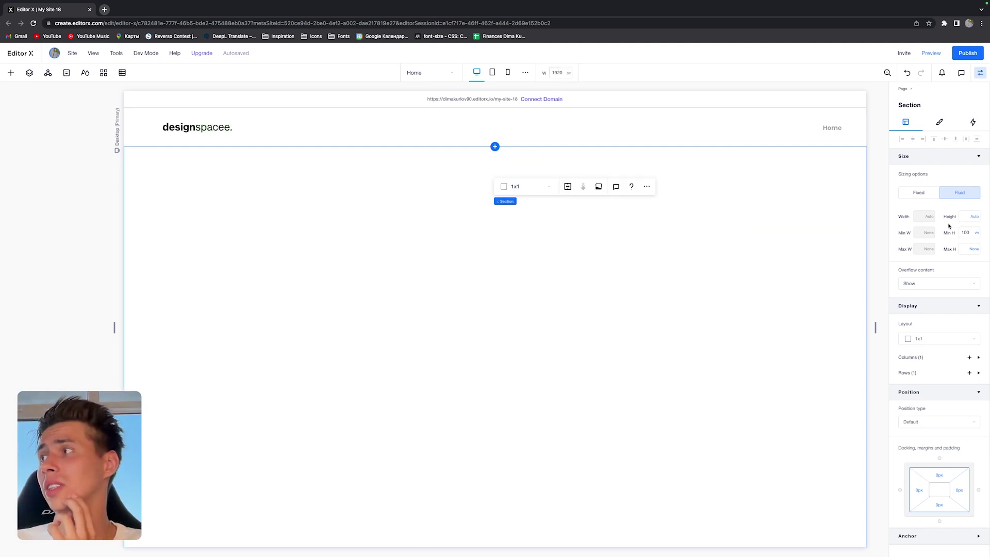
pyautogui.click(689, 252)
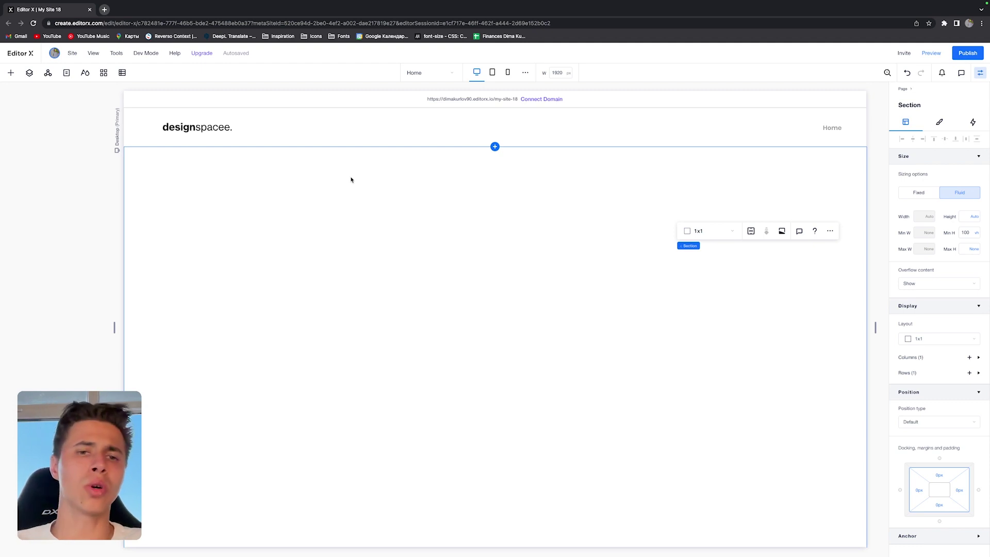
# Add an image on the section's right half and replace it with uploaded image-section.png
pyautogui.press('a')
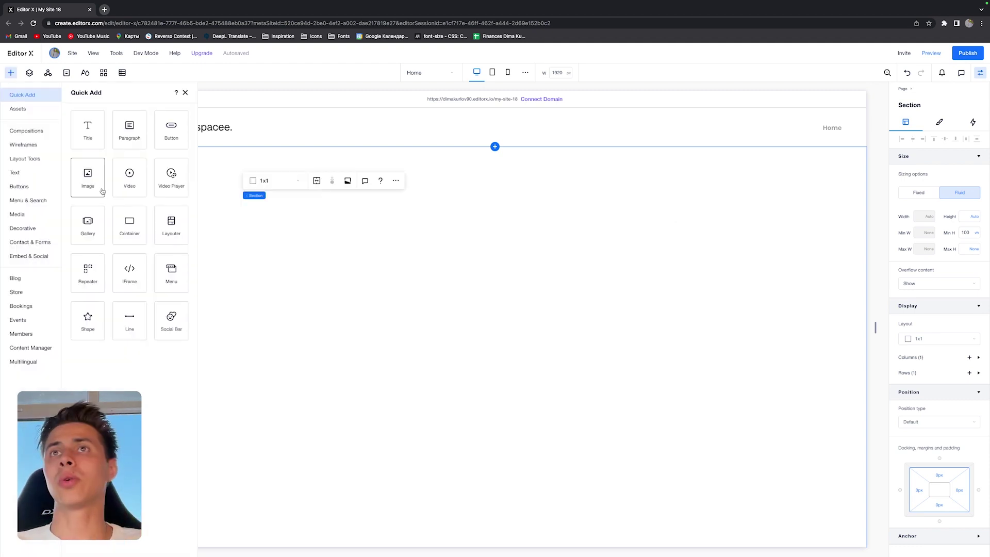
pyautogui.click(99, 189)
pyautogui.moveTo(452, 380); pyautogui.dragTo(588, 333)
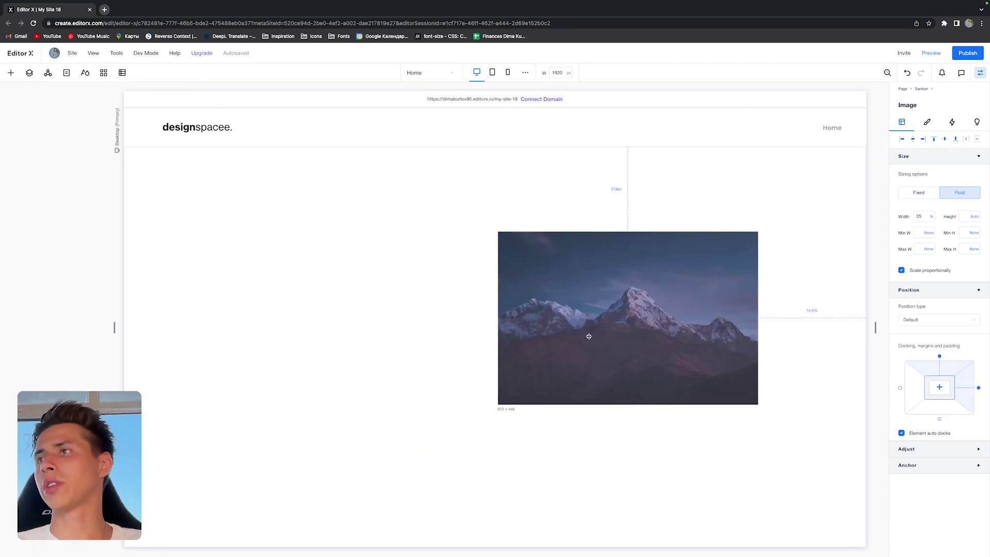
pyautogui.click(526, 207)
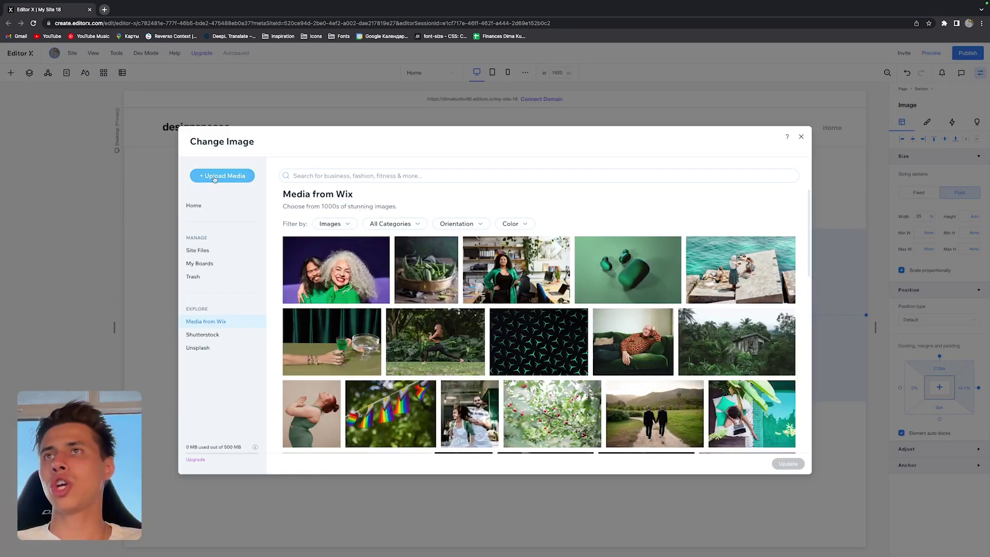
pyautogui.click(214, 176)
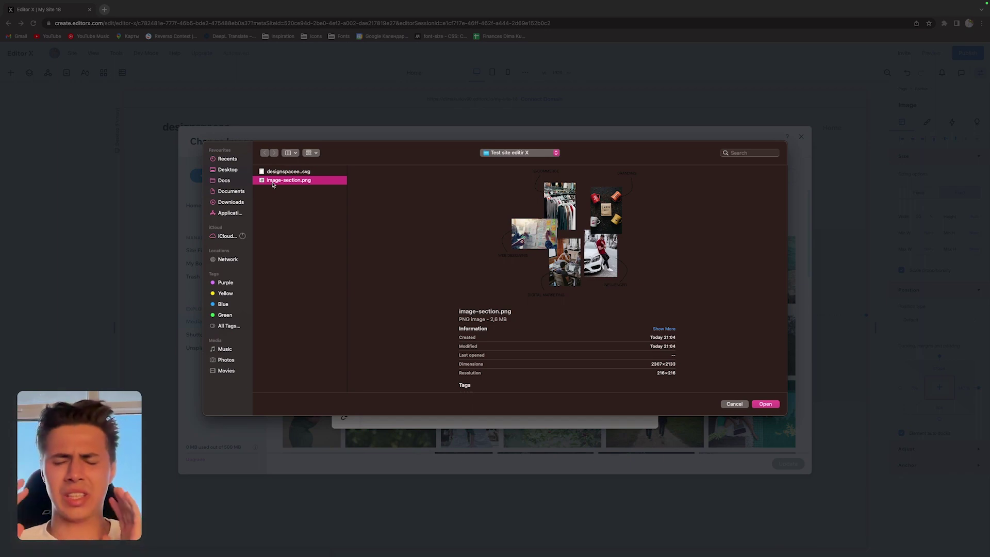
pyautogui.doubleClick(273, 182)
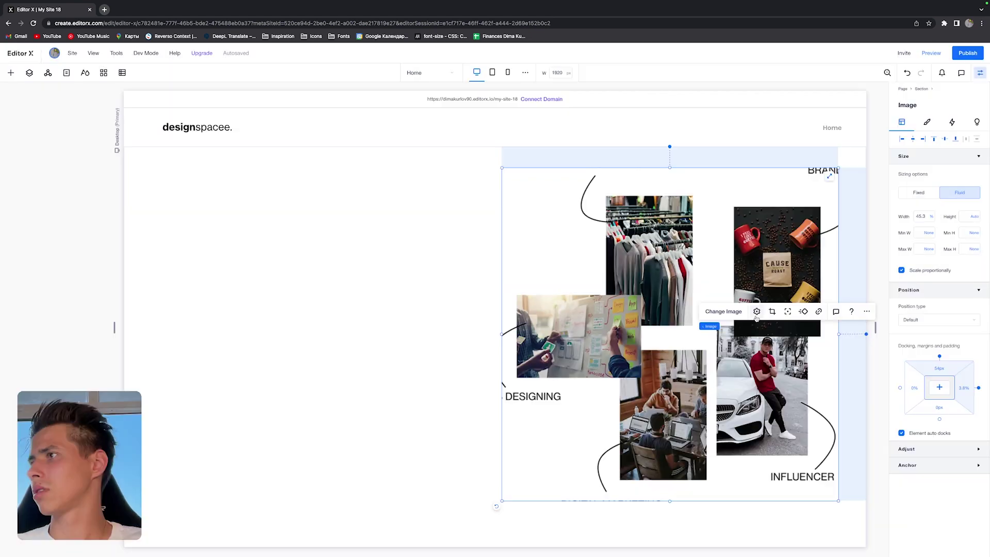
# Set the collage image's display mode to Fit to bounding box
pyautogui.click(456, 291)
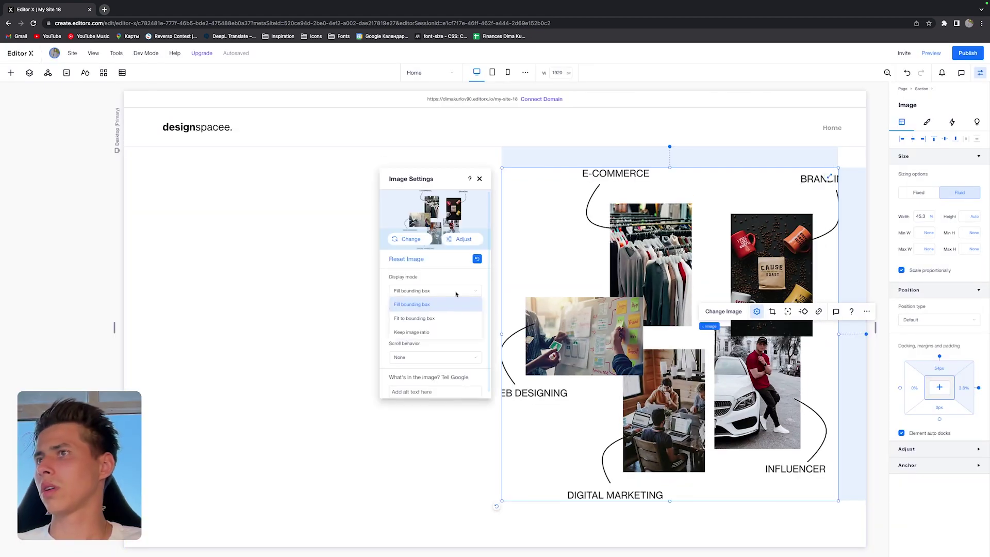
pyautogui.click(445, 313)
pyautogui.press('Escape')
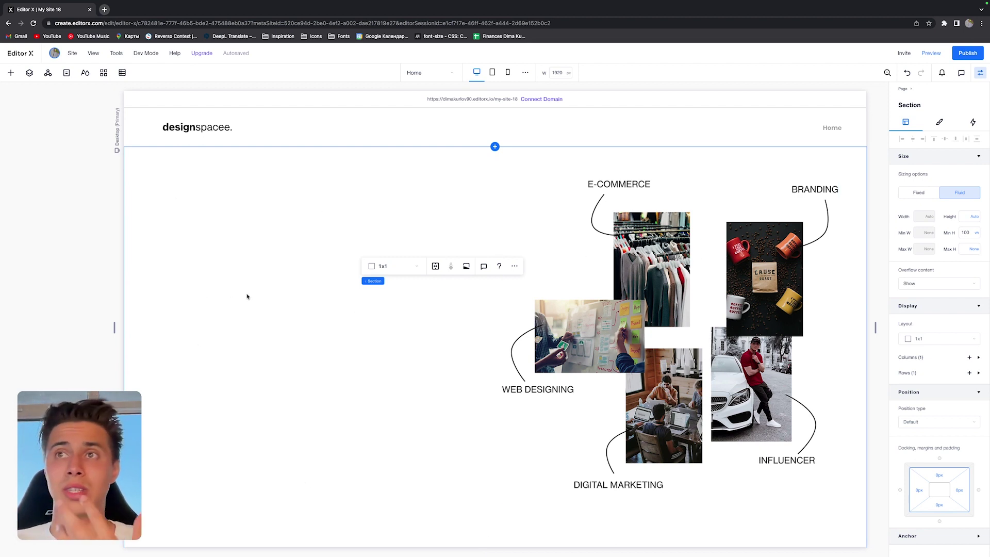
# Switch the hero section to a 2x1 two-column layout
pyautogui.click(931, 340)
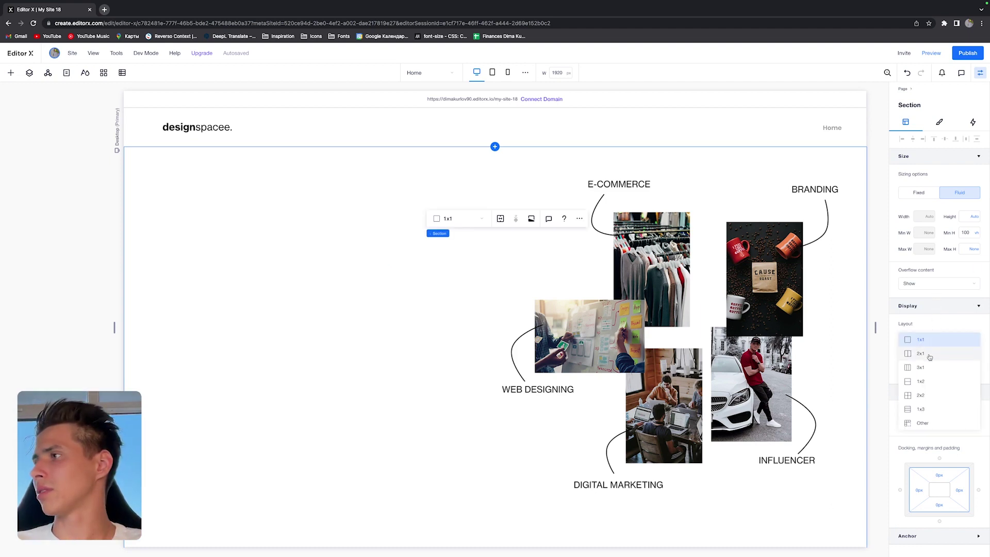
pyautogui.click(930, 355)
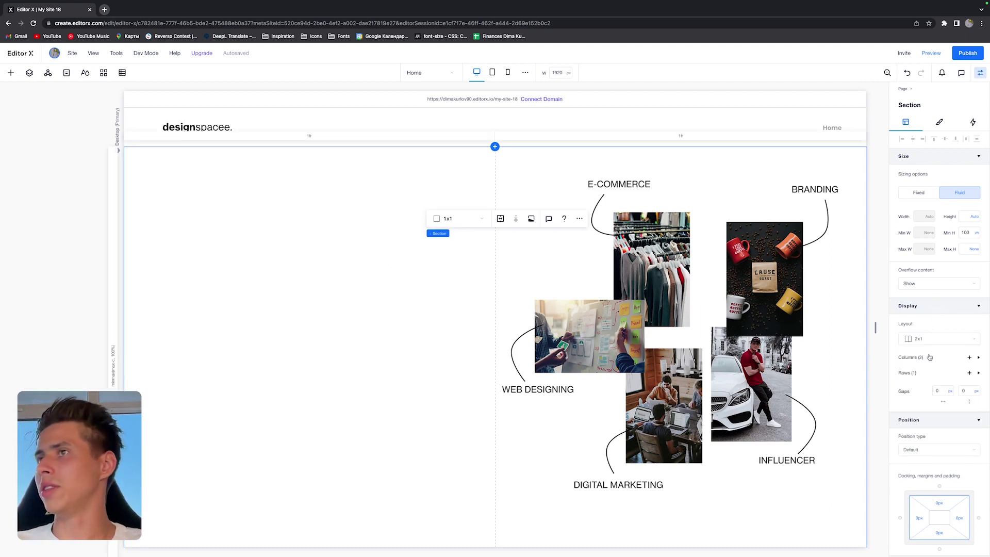
pyautogui.click(547, 246)
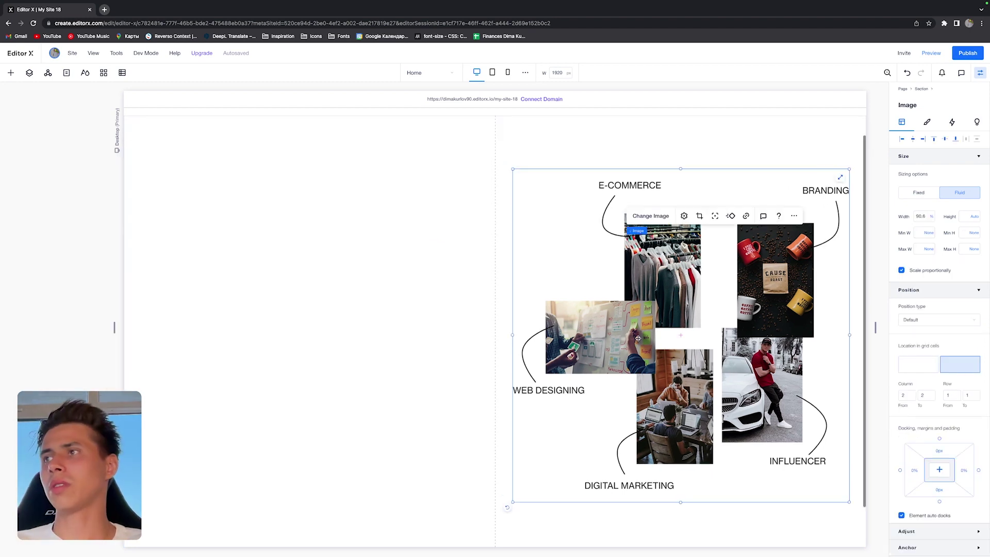
pyautogui.click(319, 225)
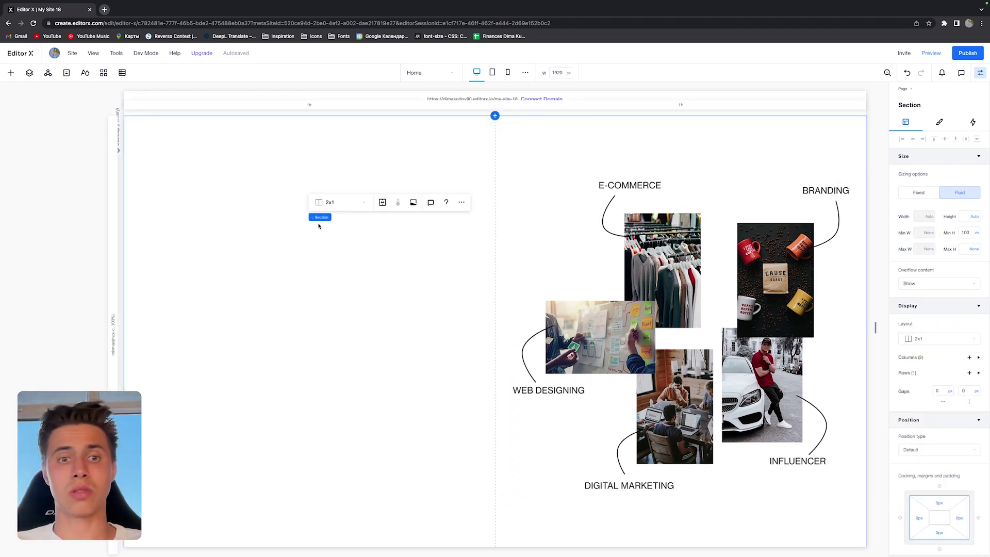
# Add a title and a paragraph to the upper left column
pyautogui.click(10, 72)
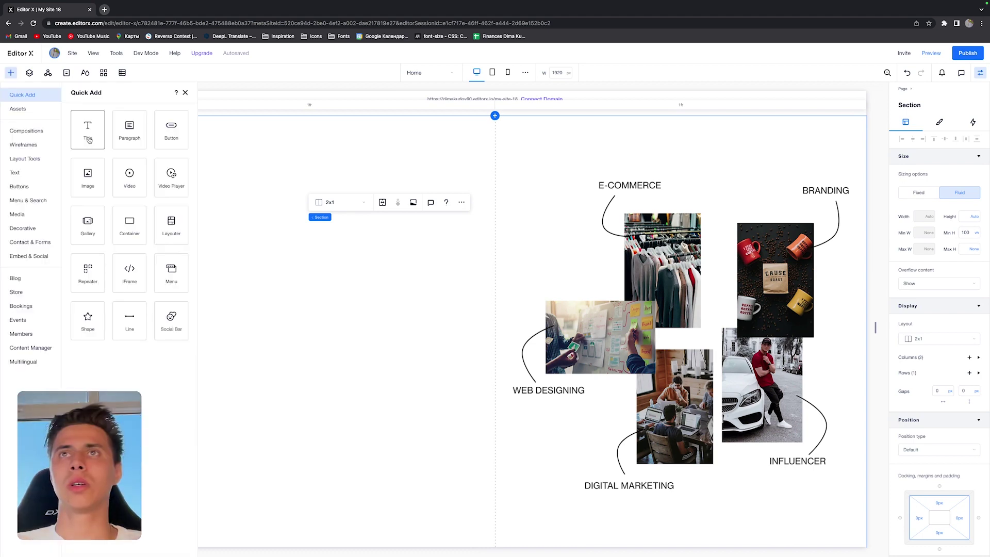
pyautogui.click(88, 140)
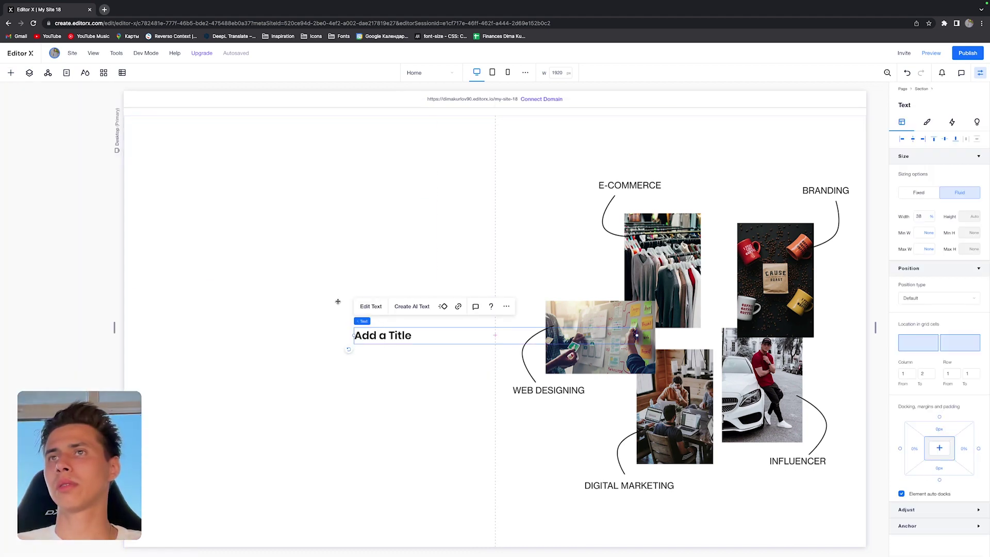
pyautogui.moveTo(338, 301); pyautogui.dragTo(213, 186)
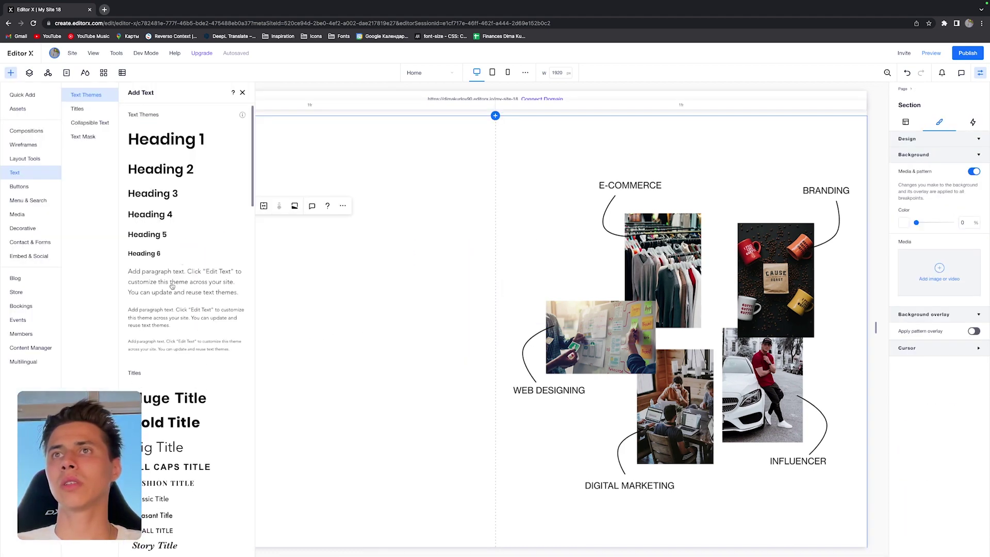
pyautogui.click(171, 286)
pyautogui.moveTo(440, 334); pyautogui.dragTo(207, 222)
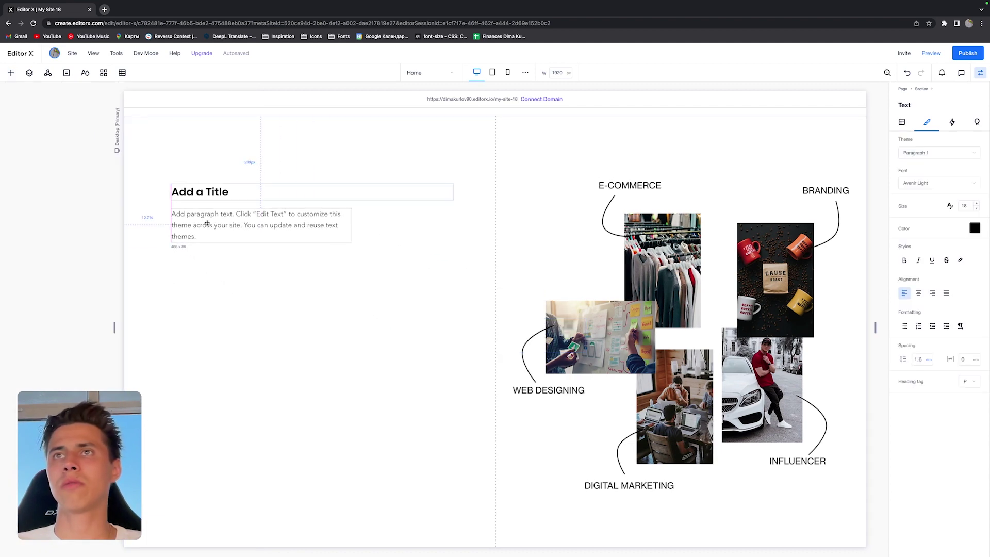
# Add two Start Now buttons and a round plus button below the paragraph
pyautogui.click(10, 73)
pyautogui.click(19, 186)
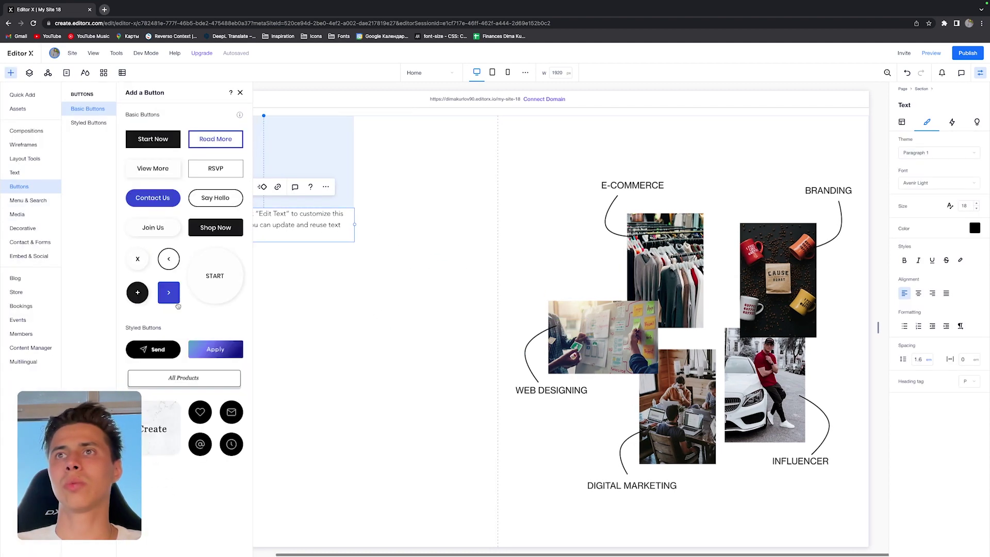
pyautogui.click(160, 144)
pyautogui.moveTo(492, 330)
pyautogui.mouseDown()
pyautogui.moveTo(190, 281)
pyautogui.moveTo(261, 275)
pyautogui.mouseUp()
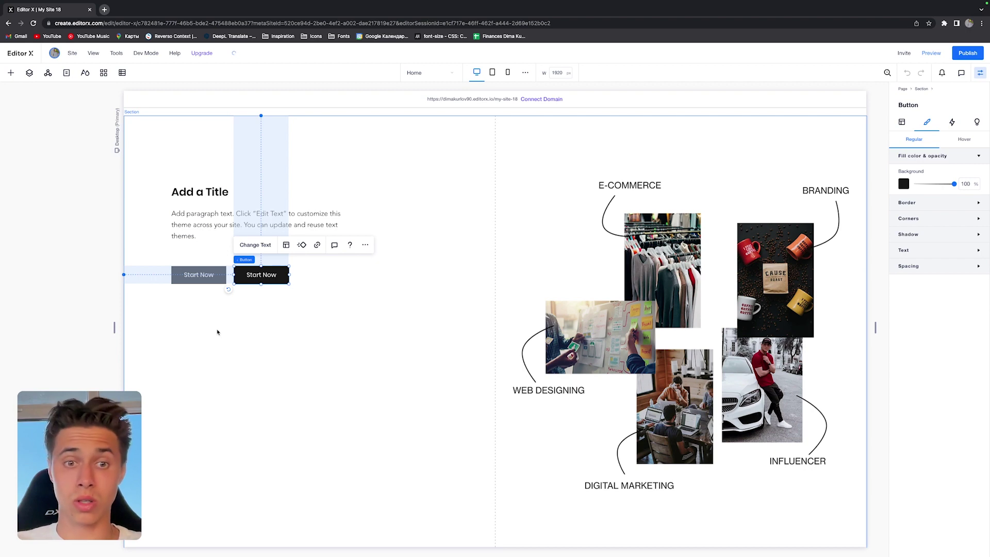
pyautogui.scroll(1, 217, 332)
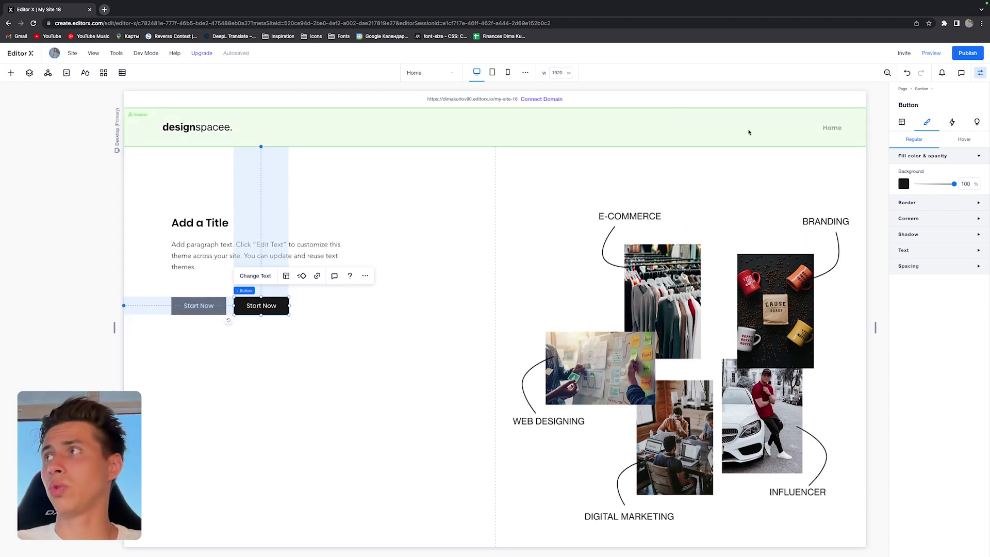
pyautogui.click(11, 73)
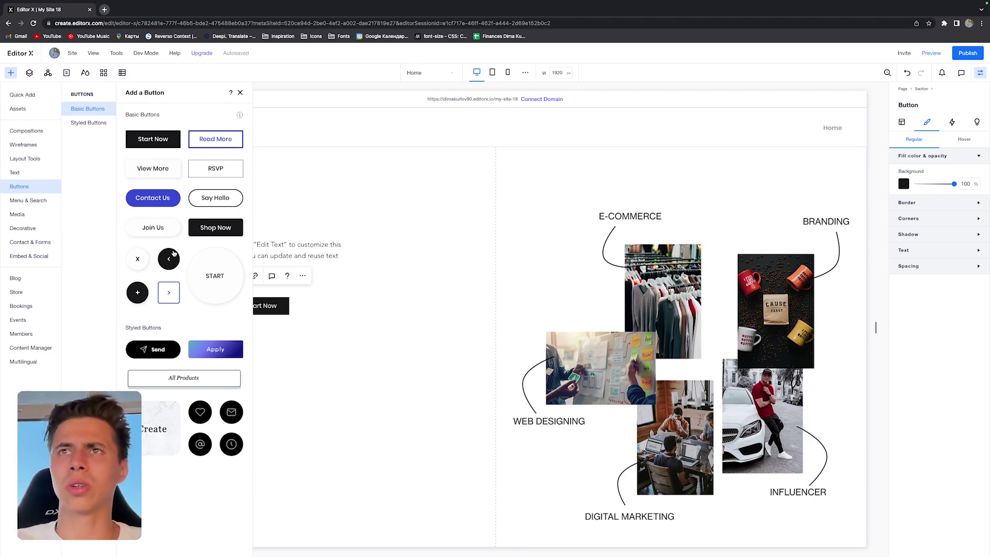
pyautogui.moveTo(137, 293); pyautogui.dragTo(183, 402)
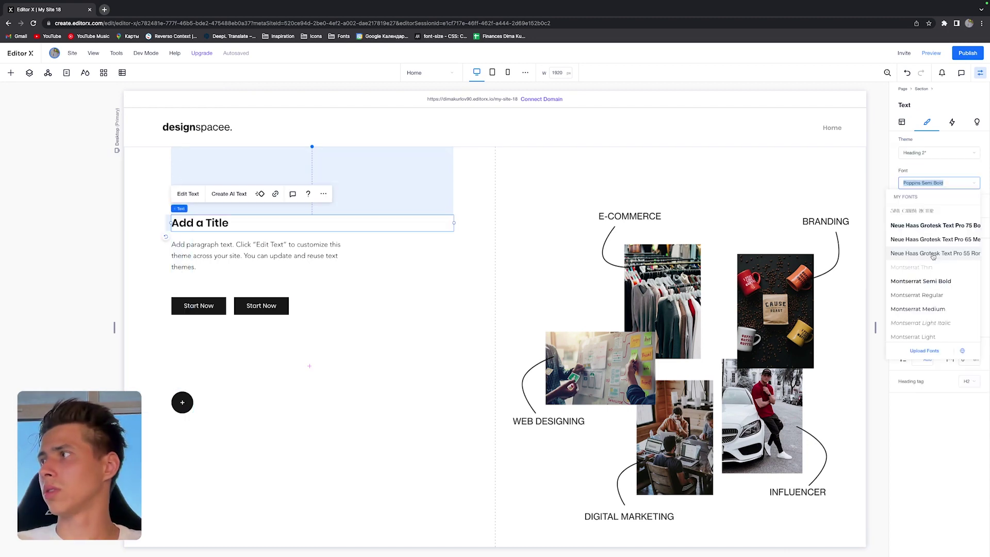
# Make the title 'LEAVE THE HASSLE OF WEB TO US.' in Neue Haas Grotesk, size 80
pyautogui.click(933, 253)
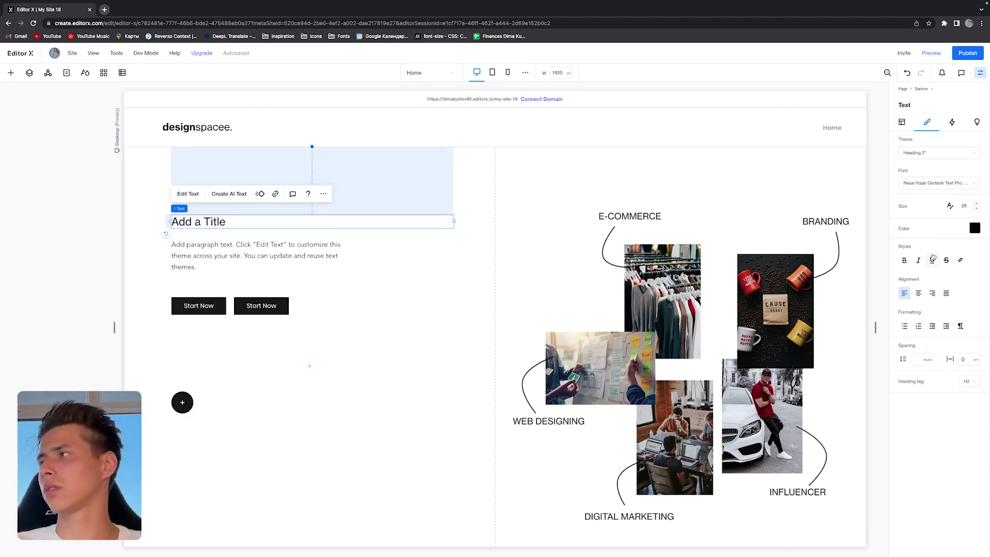
pyautogui.press('Return')
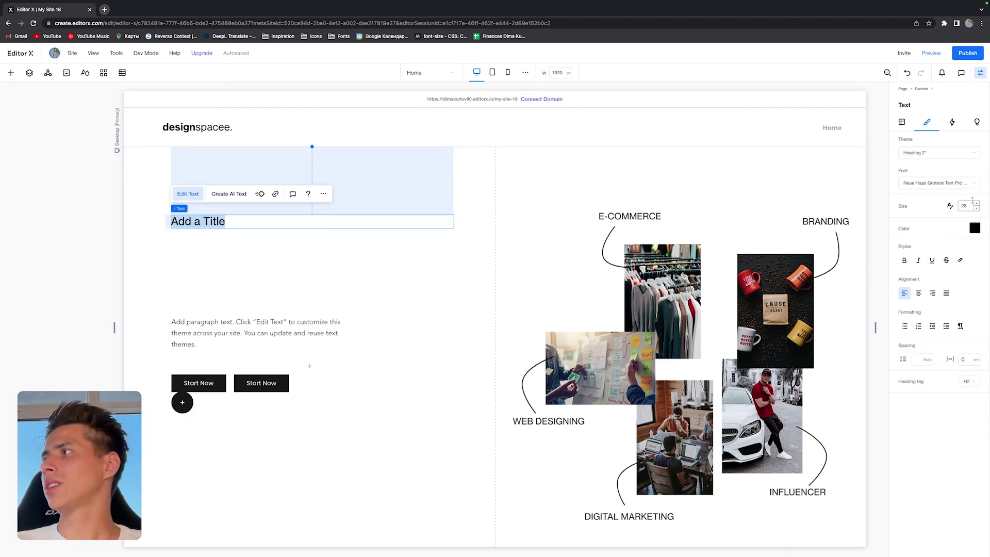
pyautogui.write('80')
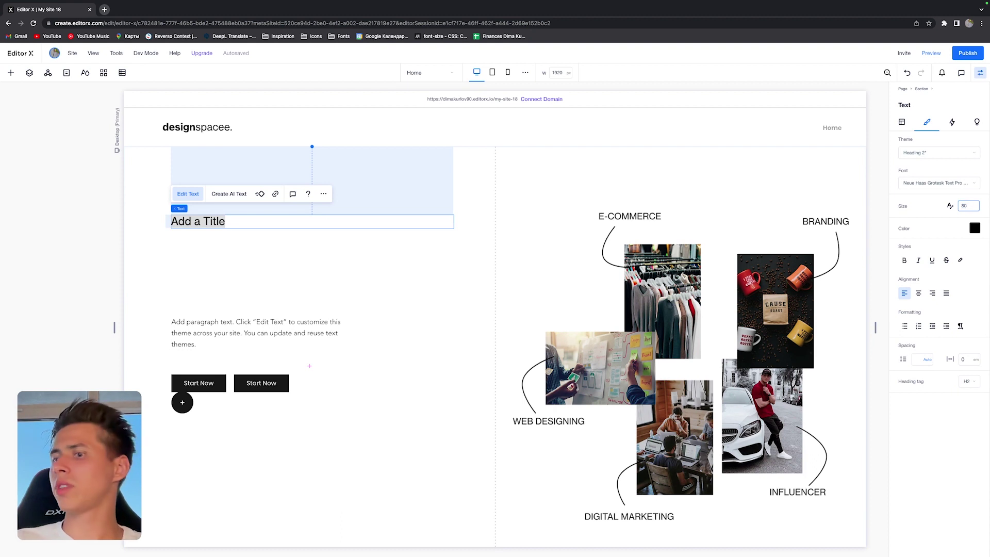
pyautogui.press('Return')
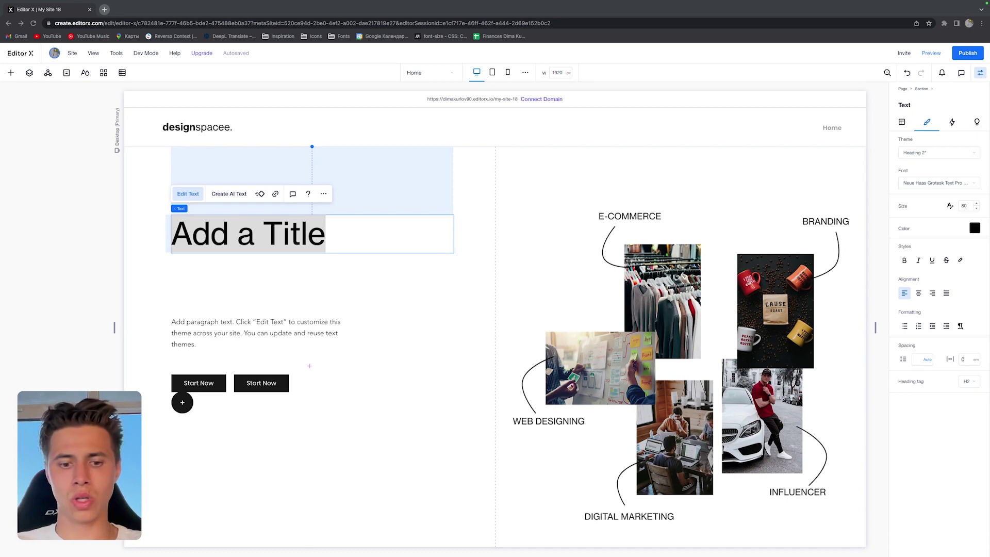
pyautogui.write('LEAVE THE HASSLE OF WEB TO US.')
pyautogui.moveTo(309, 365); pyautogui.dragTo(181, 403)
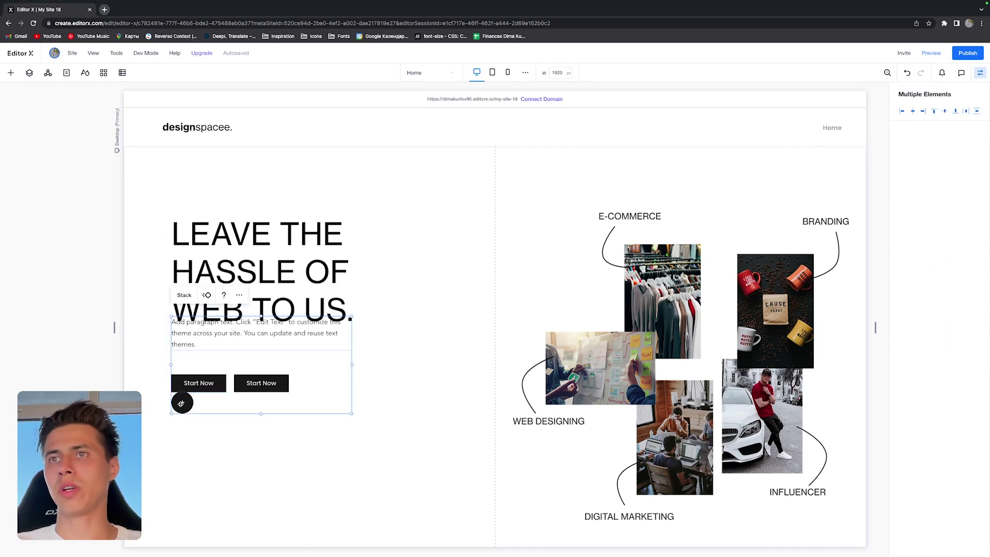
pyautogui.hotkey('ctrl', 'z')
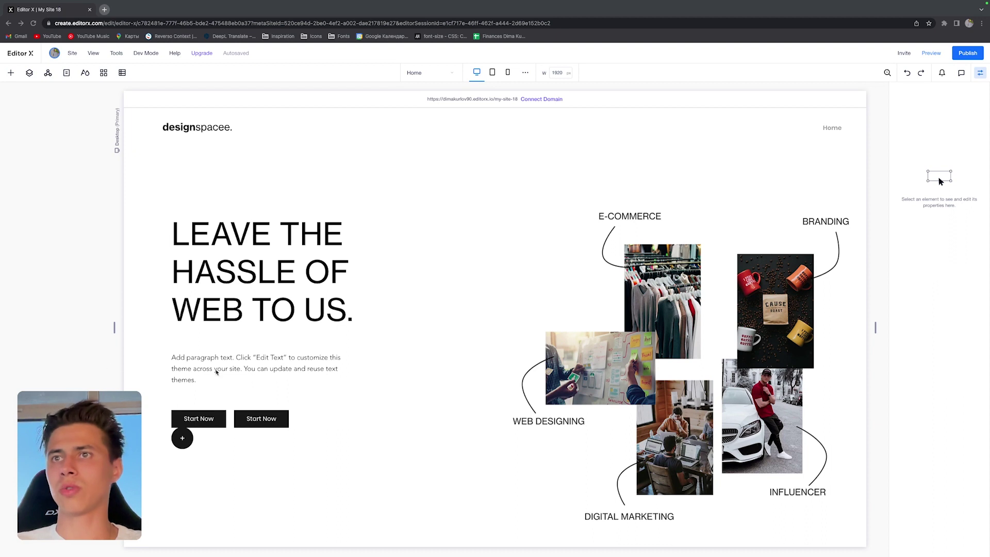
# Paste the Designspacee description into the paragraph, narrow its box, and raise its font size
pyautogui.click(216, 372)
pyautogui.doubleClick(217, 372)
pyautogui.write('Designspacee creates digital products that stands out and fulfills your business needs.')
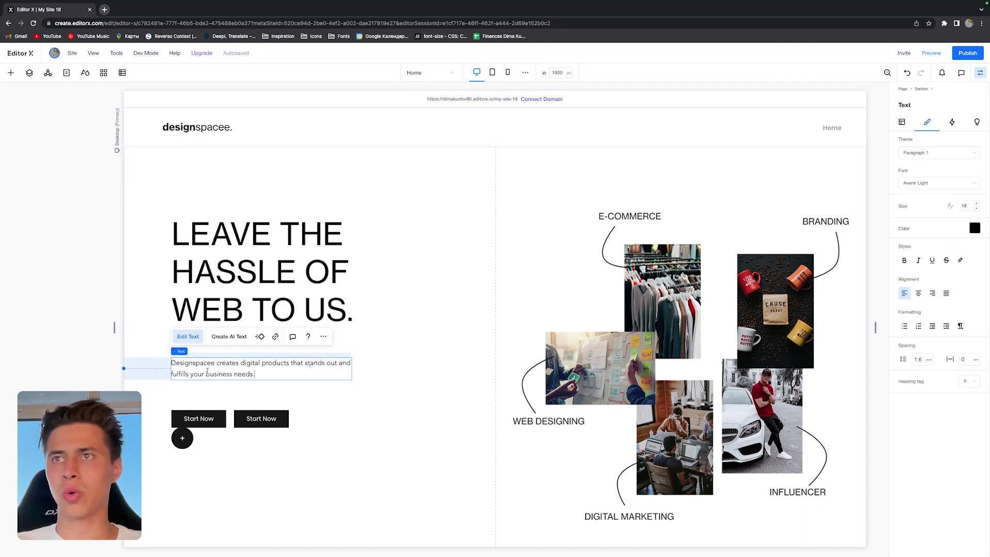
pyautogui.click(339, 394)
pyautogui.moveTo(351, 381); pyautogui.dragTo(309, 356)
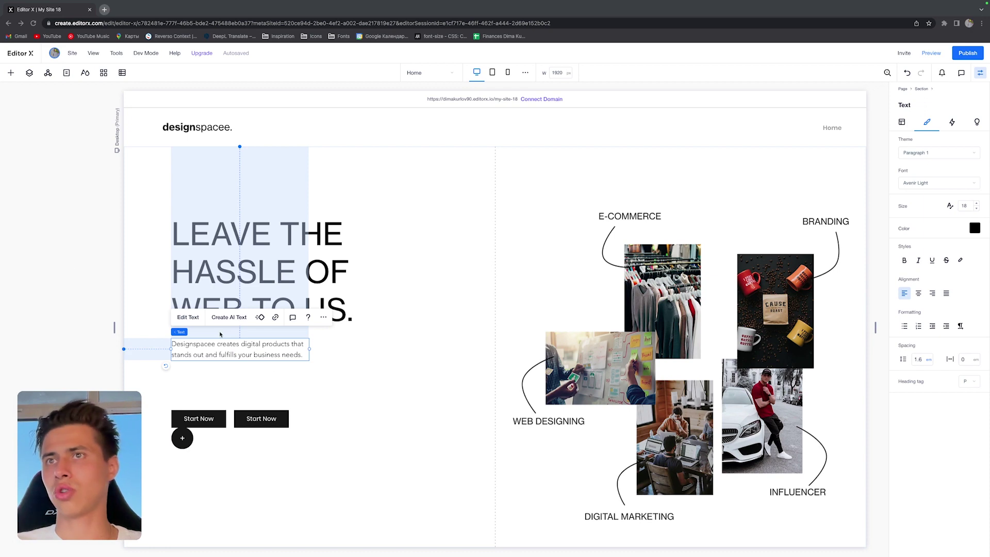
pyautogui.doubleClick(221, 346)
pyautogui.click(965, 206)
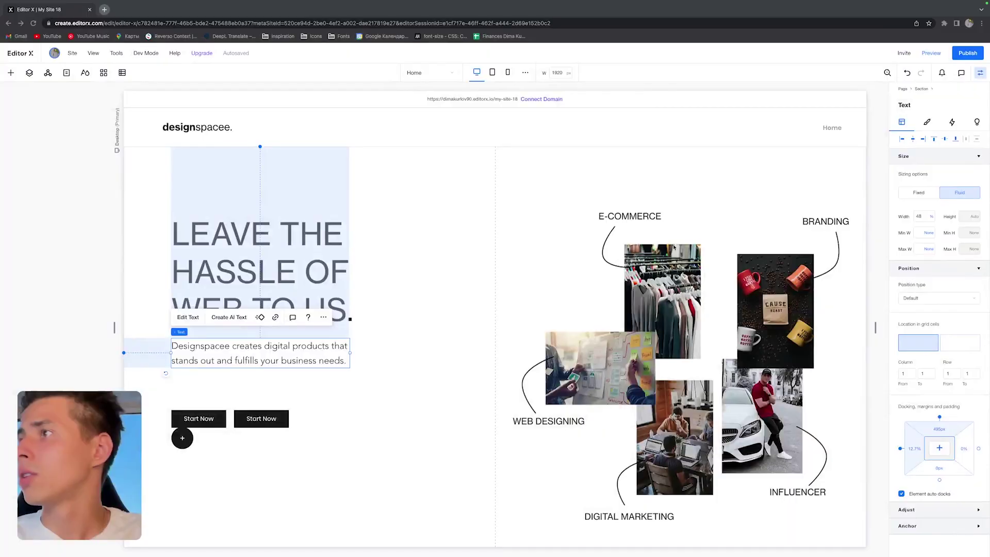
# Give the paragraph and headline fixed pixel widths, narrowing the headline to 487 px
pyautogui.click(932, 217)
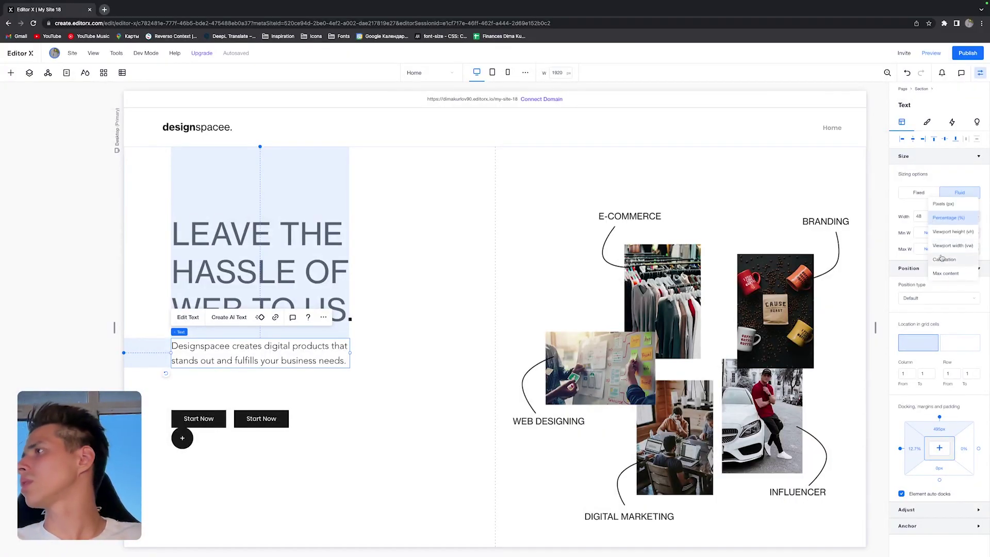
pyautogui.click(943, 204)
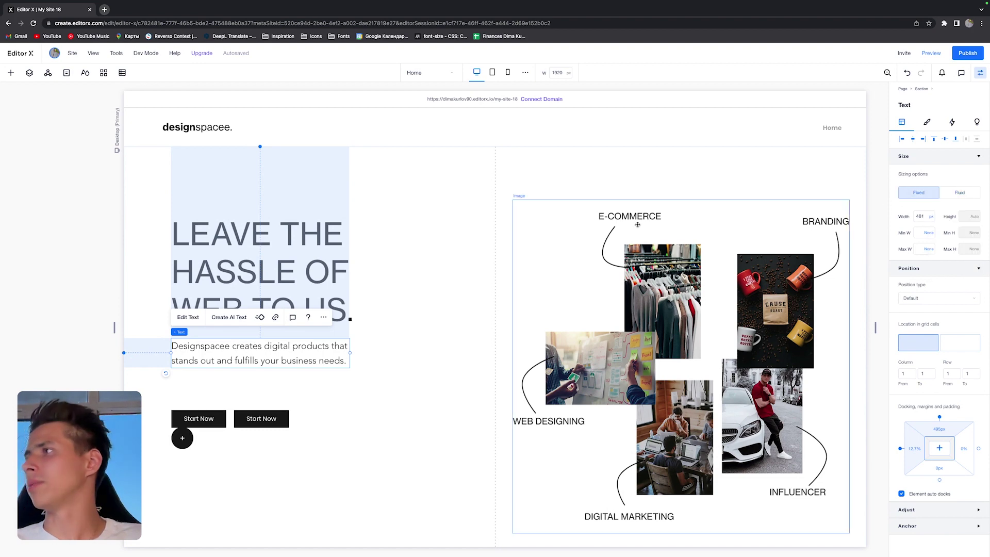
pyautogui.click(328, 260)
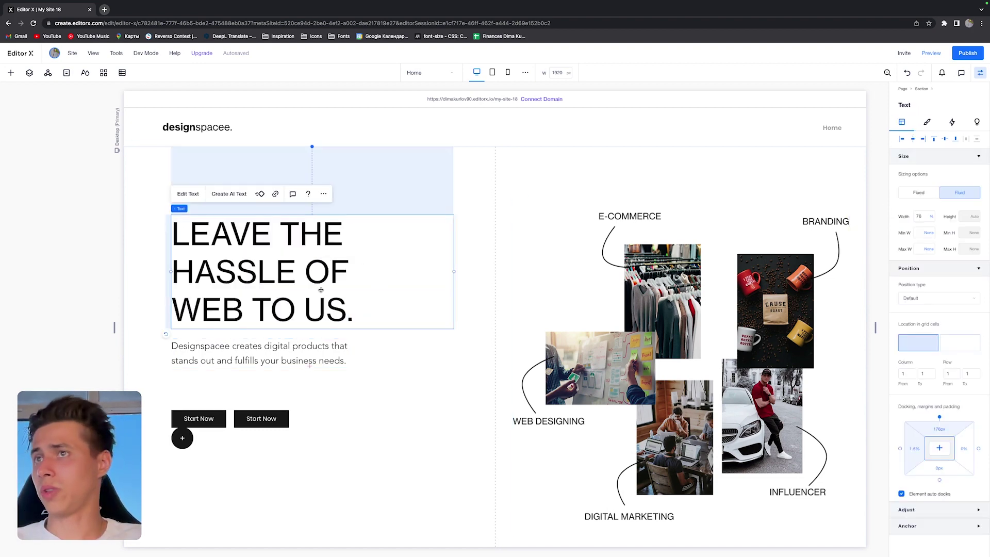
pyautogui.click(931, 217)
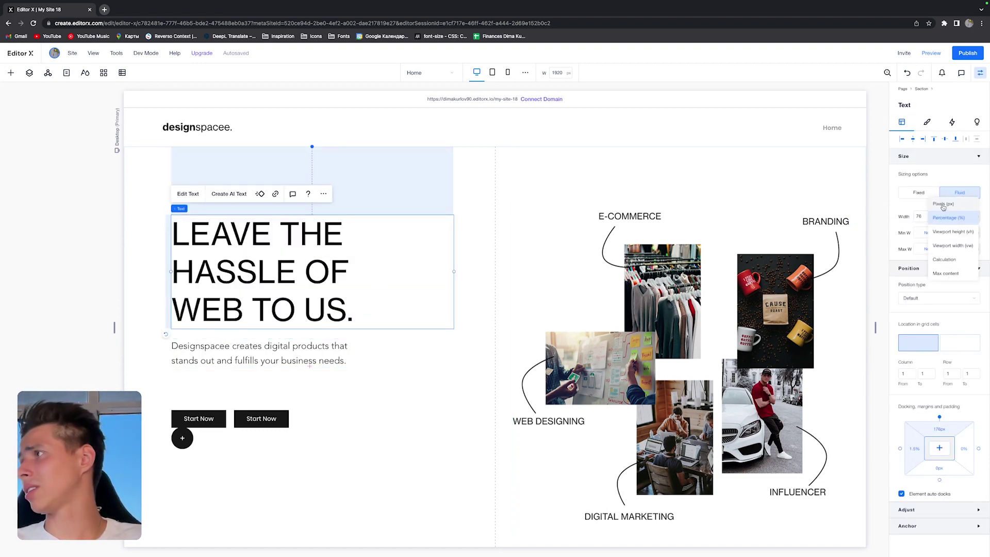
pyautogui.click(942, 204)
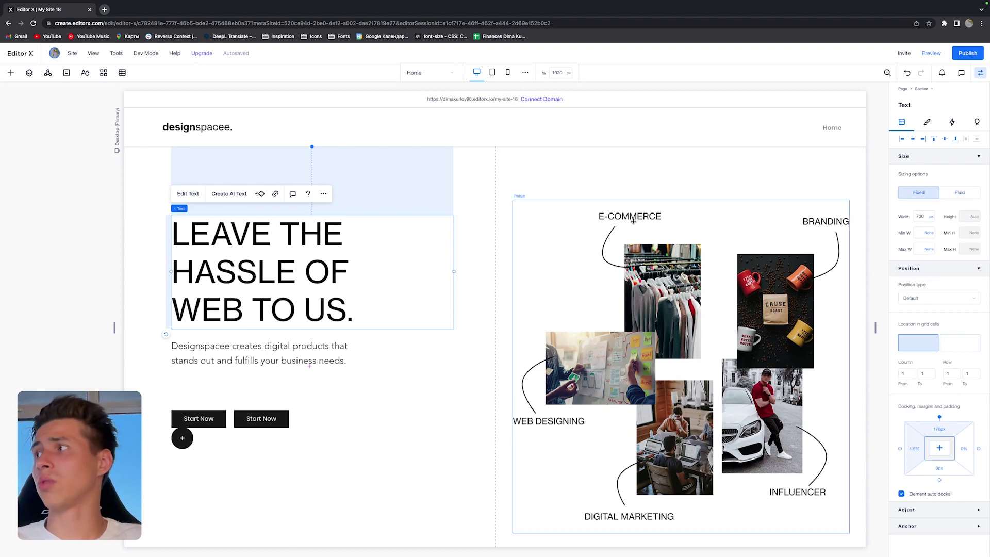
pyautogui.moveTo(448, 272); pyautogui.dragTo(359, 271)
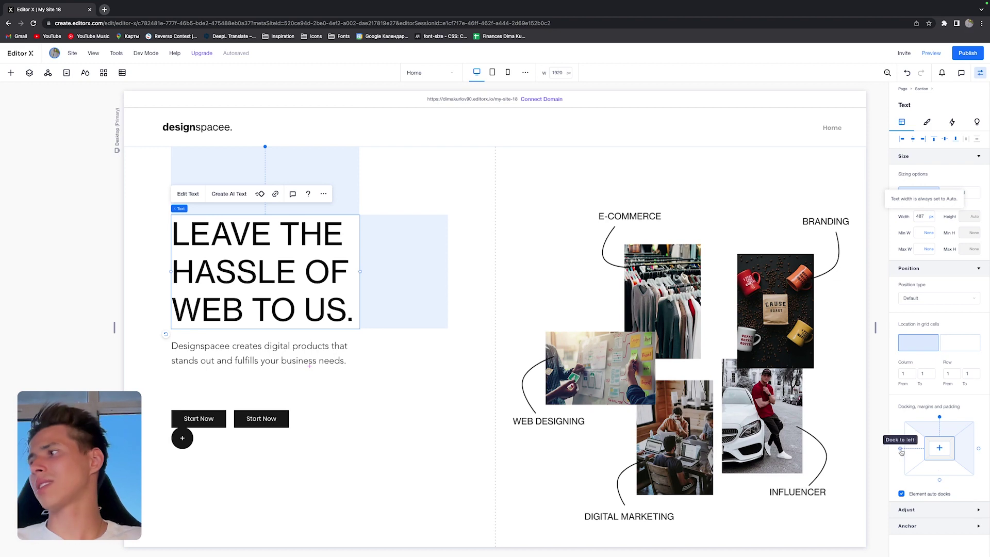
# Dock the headline 100 px and the paragraph 10% from the left, then stack them
pyautogui.click(901, 447)
pyautogui.click(915, 449)
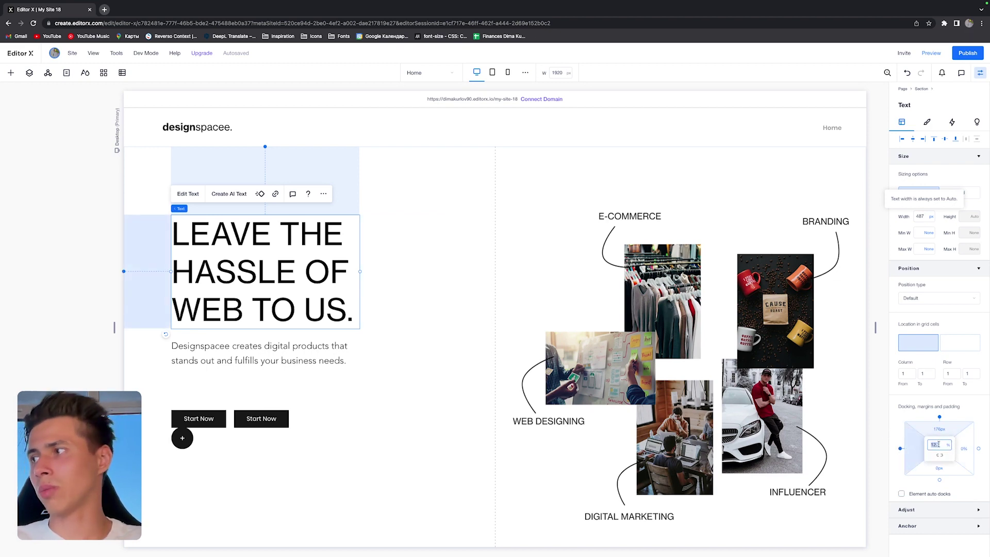
pyautogui.write('100')
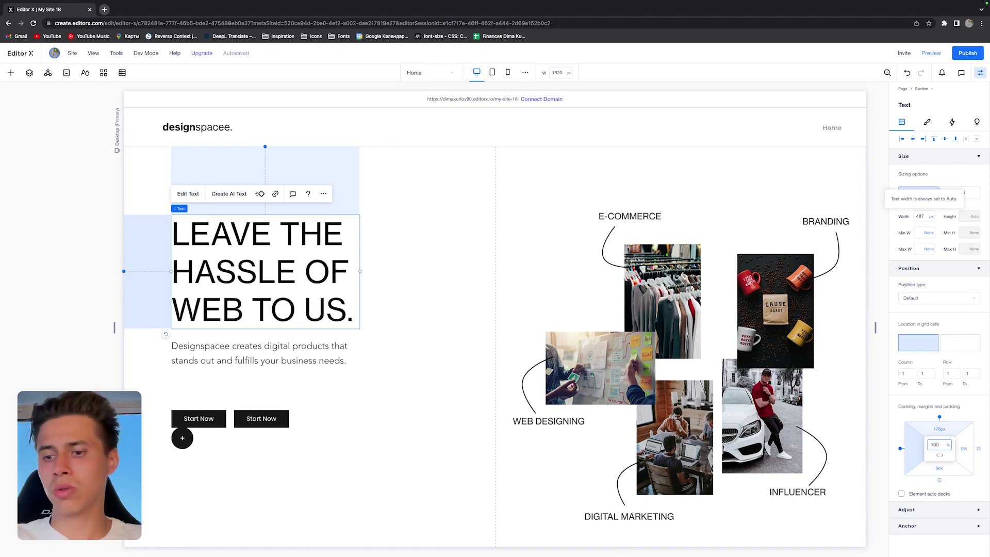
pyautogui.press('Return')
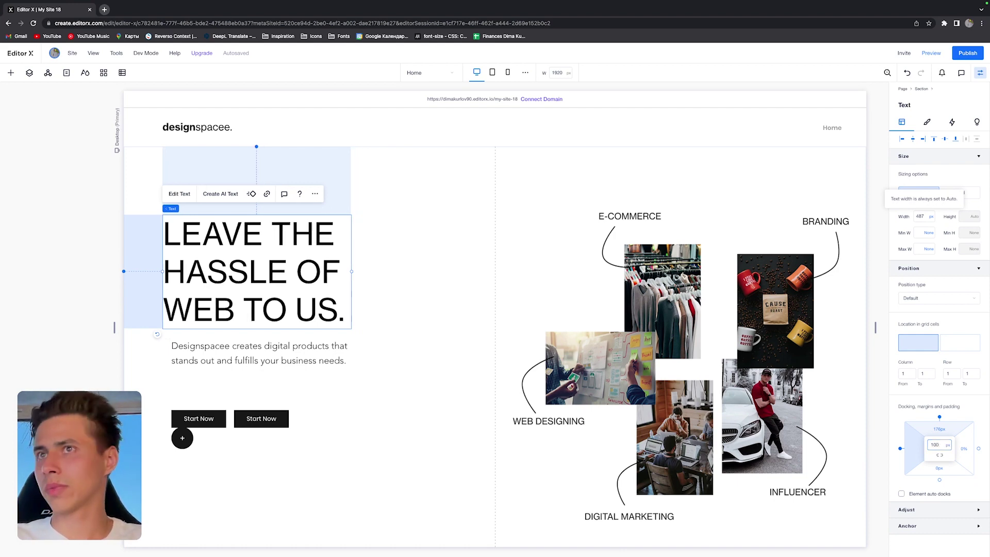
pyautogui.click(914, 445)
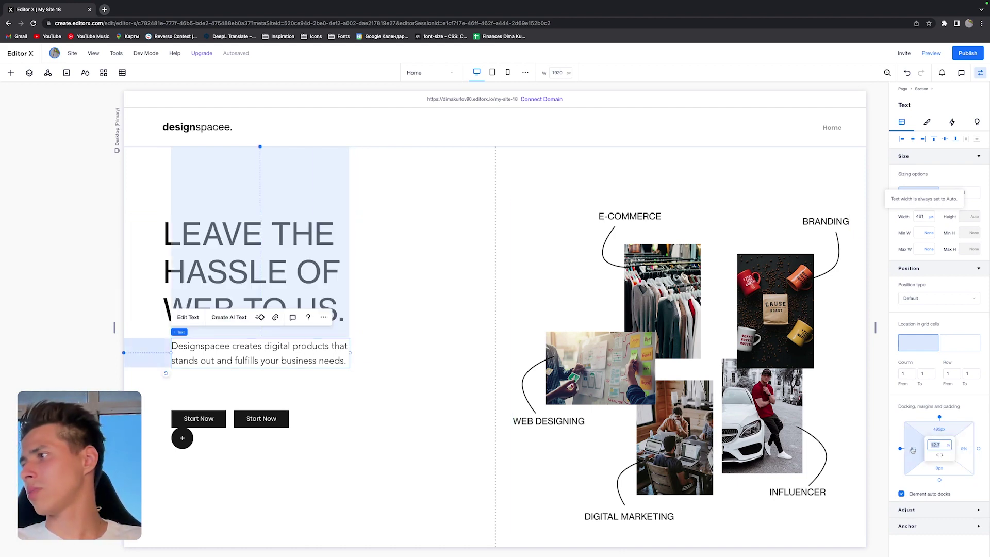
pyautogui.write('100')
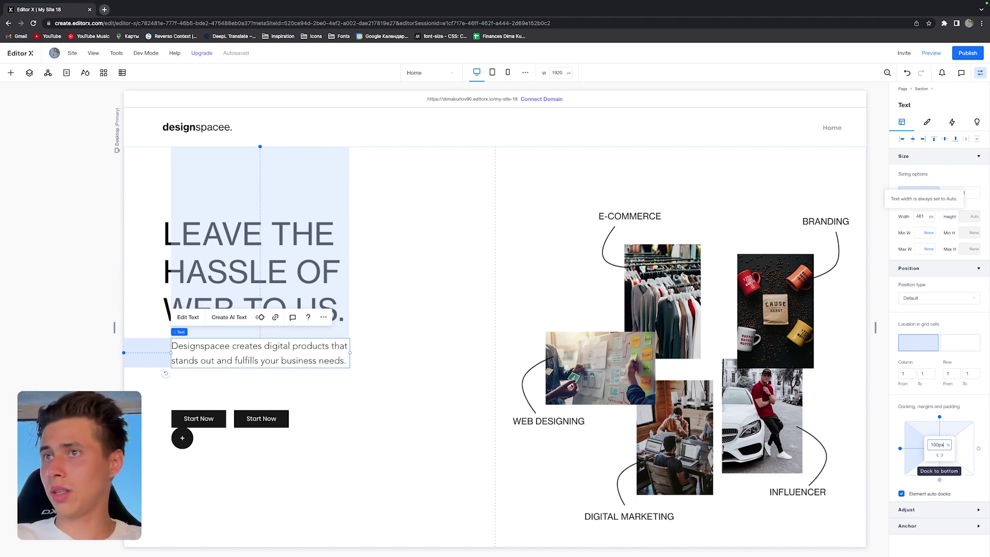
pyautogui.press('Return')
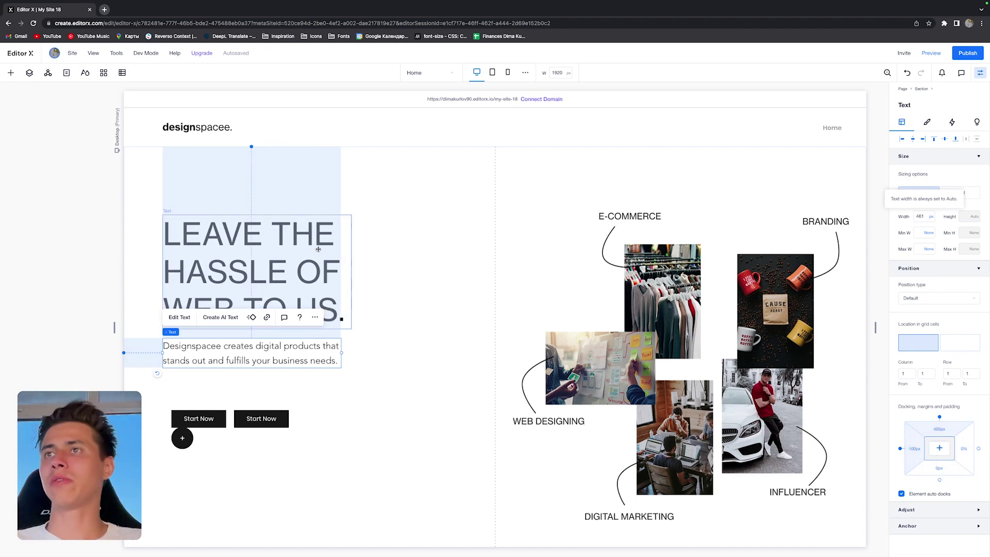
pyautogui.keyDown('shift'); pyautogui.click(318, 249); pyautogui.keyUp('shift')
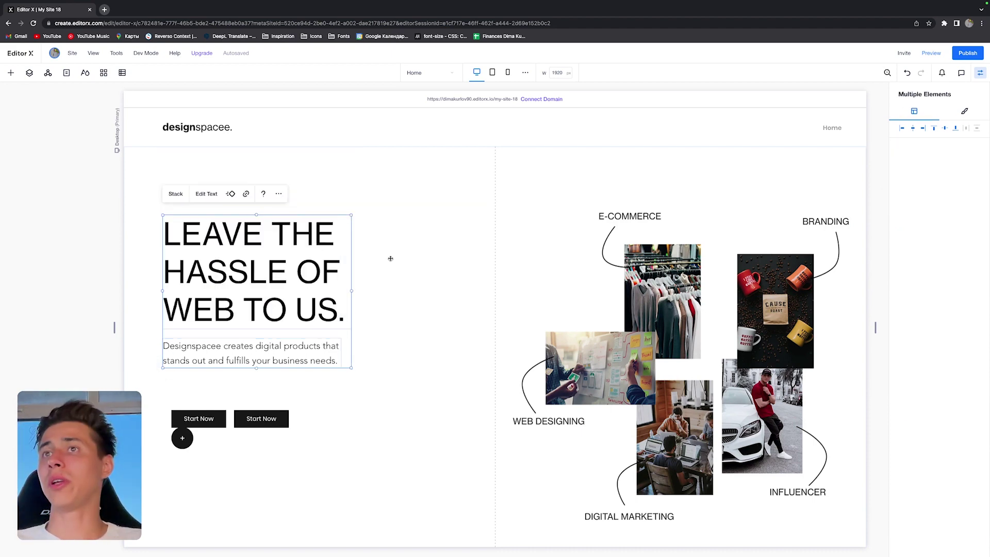
pyautogui.click(176, 194)
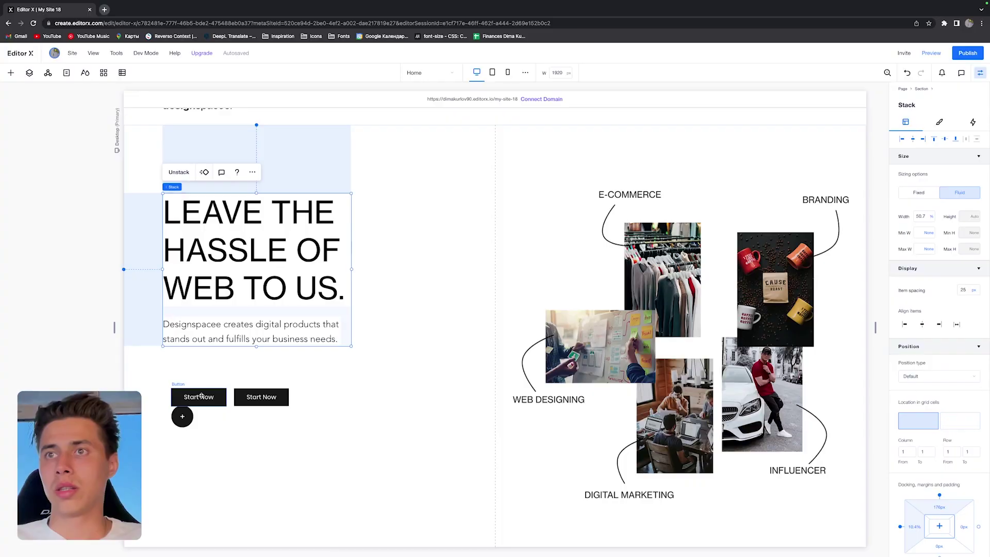
# Relabel the two hero buttons 'Start Project' and 'Who We Are'
pyautogui.click(192, 366)
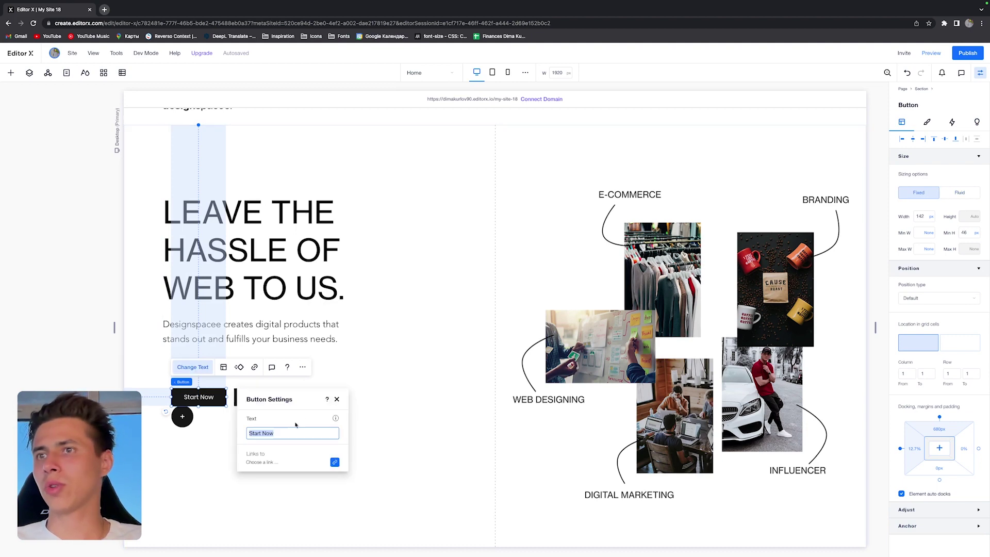
pyautogui.write('Start Project')
pyautogui.click(224, 390)
pyautogui.doubleClick(262, 397)
pyautogui.write('Who We Are')
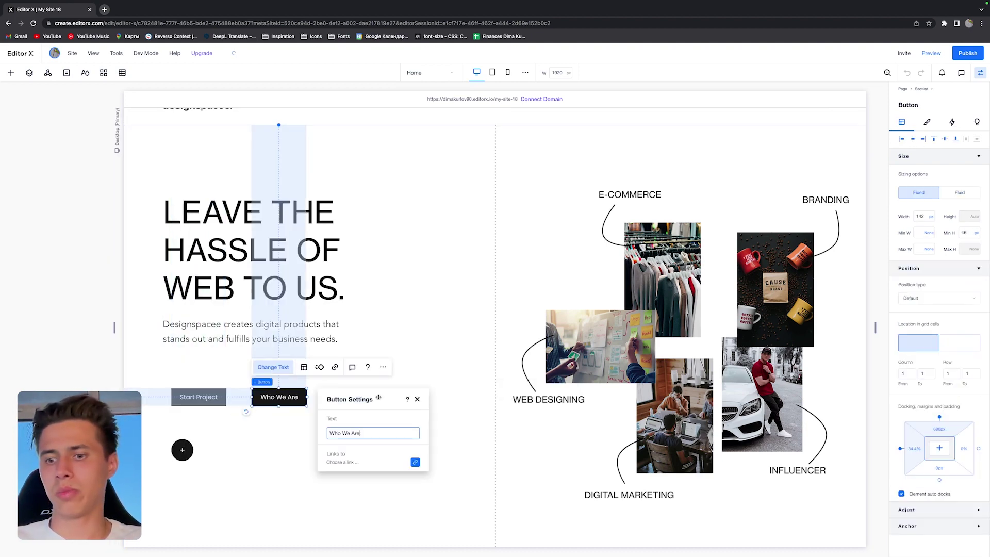
pyautogui.click(268, 445)
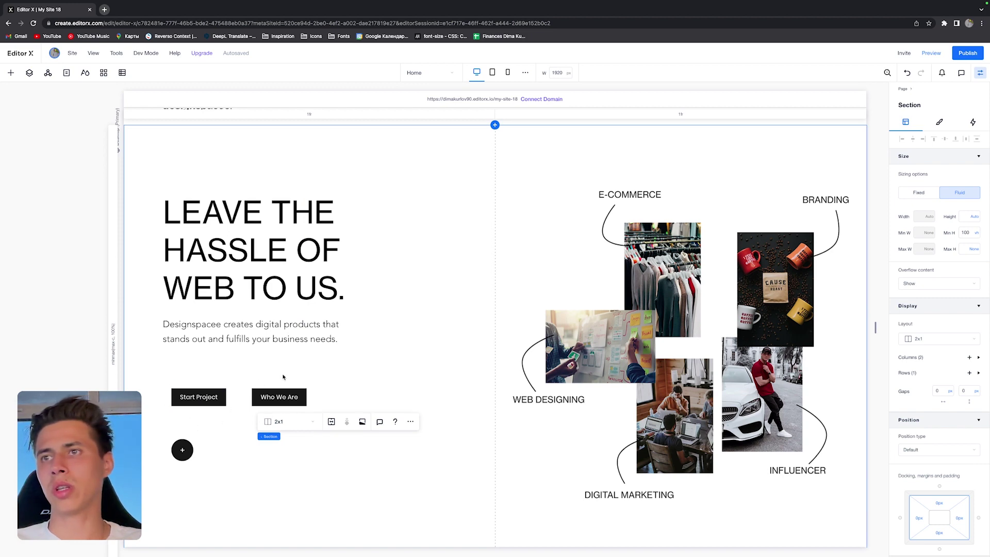
# Move Start Project up under the paragraph and give it a 100 px left margin
pyautogui.click(199, 397)
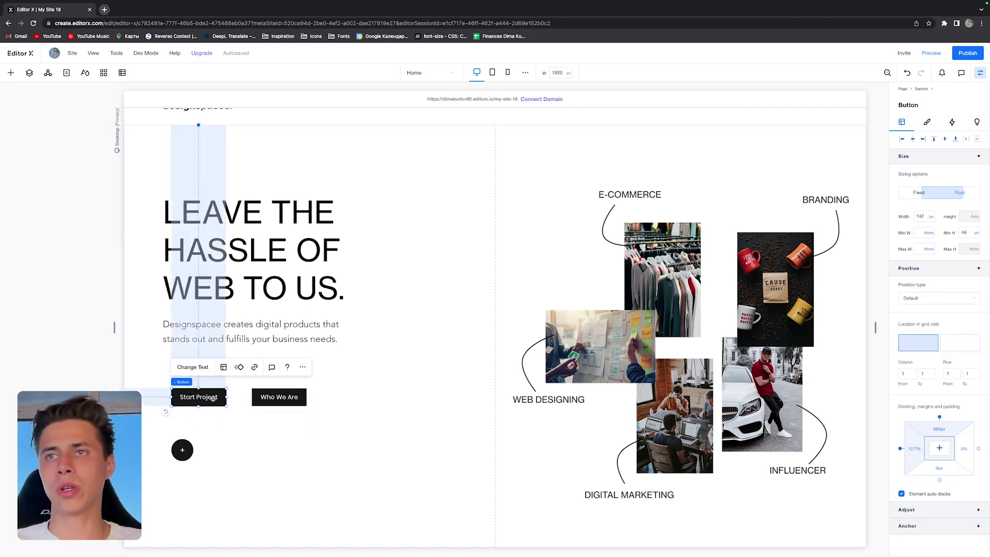
pyautogui.moveTo(196, 397); pyautogui.dragTo(193, 379)
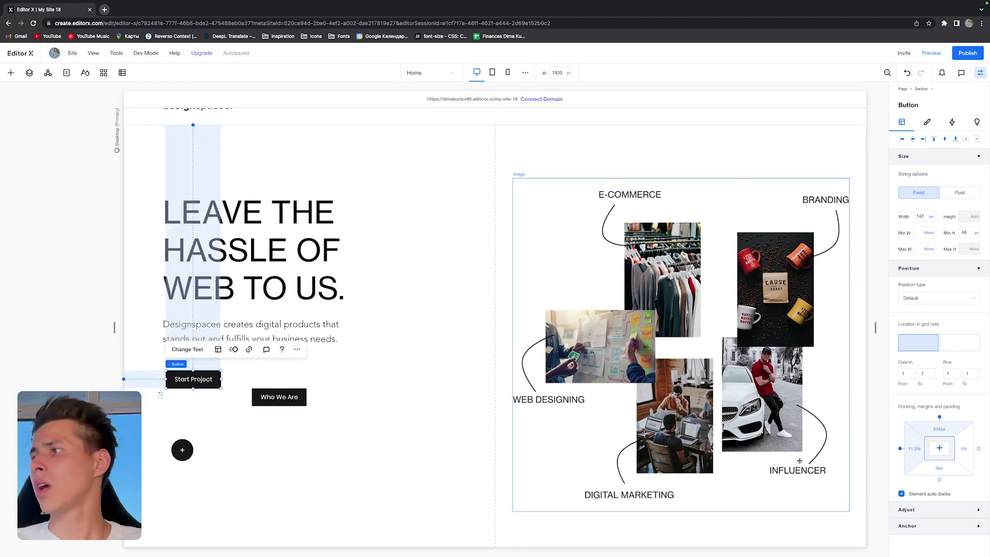
pyautogui.click(901, 449)
pyautogui.write('100')
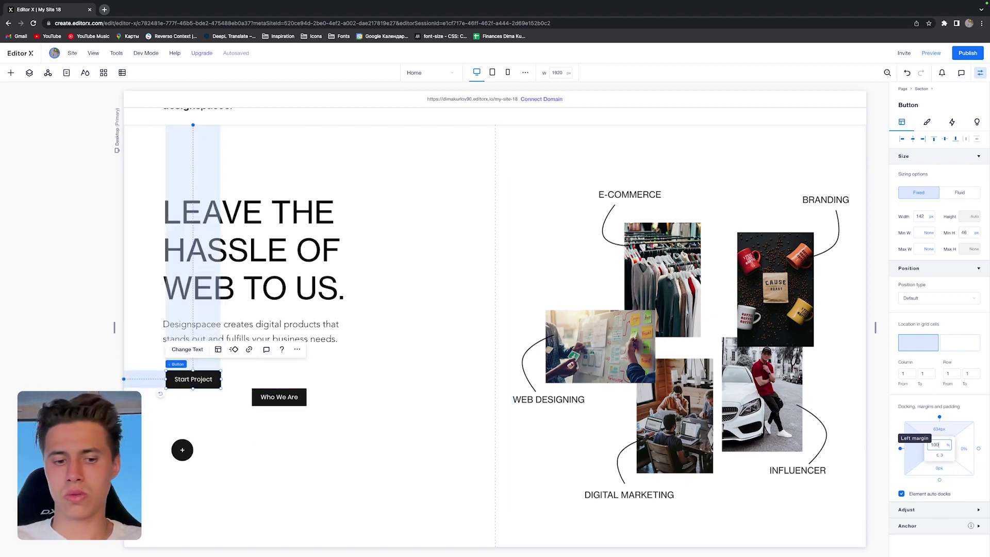
pyautogui.press('Return')
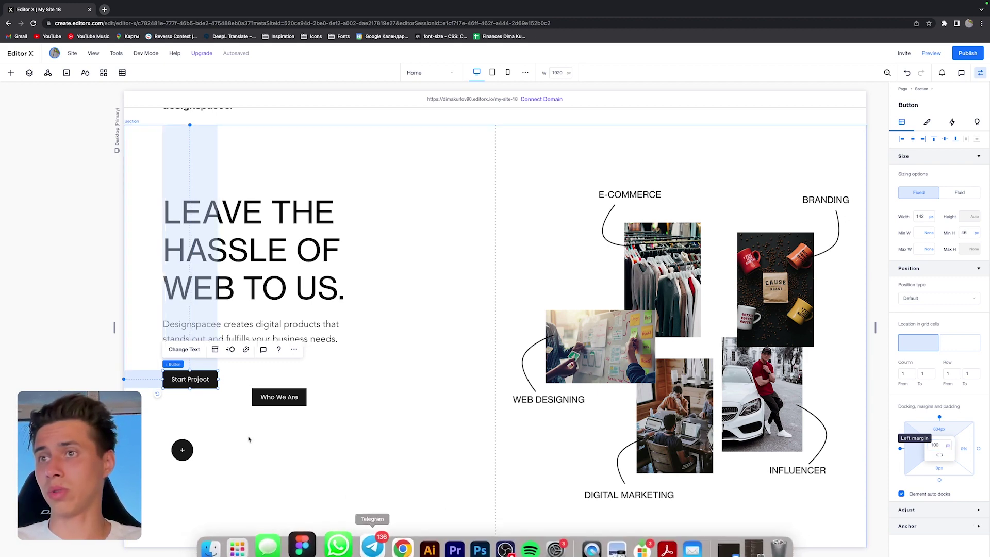
pyautogui.click(275, 400)
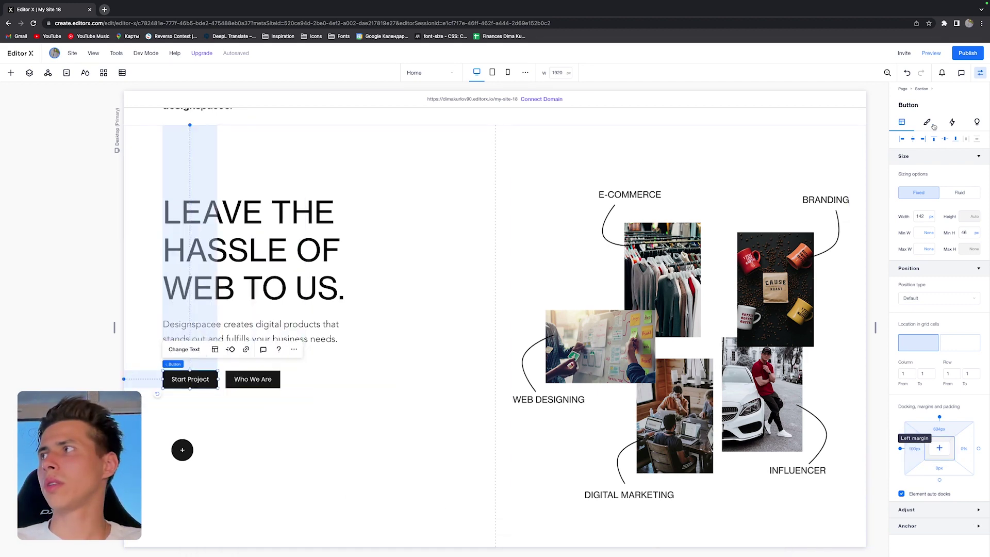
# Give Start Project font size 24, width 222 px and minimum height 60 px
pyautogui.click(927, 123)
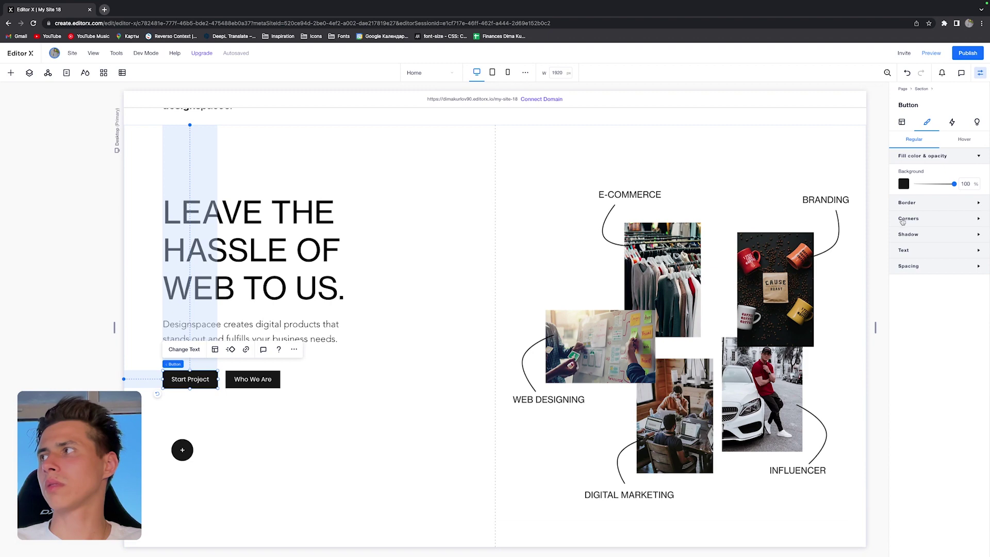
pyautogui.click(926, 251)
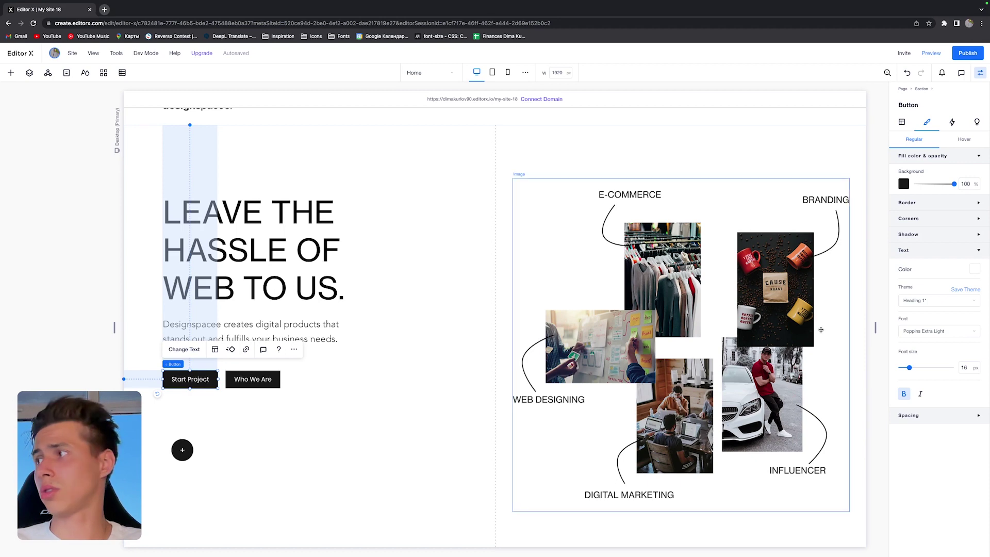
pyautogui.write('24')
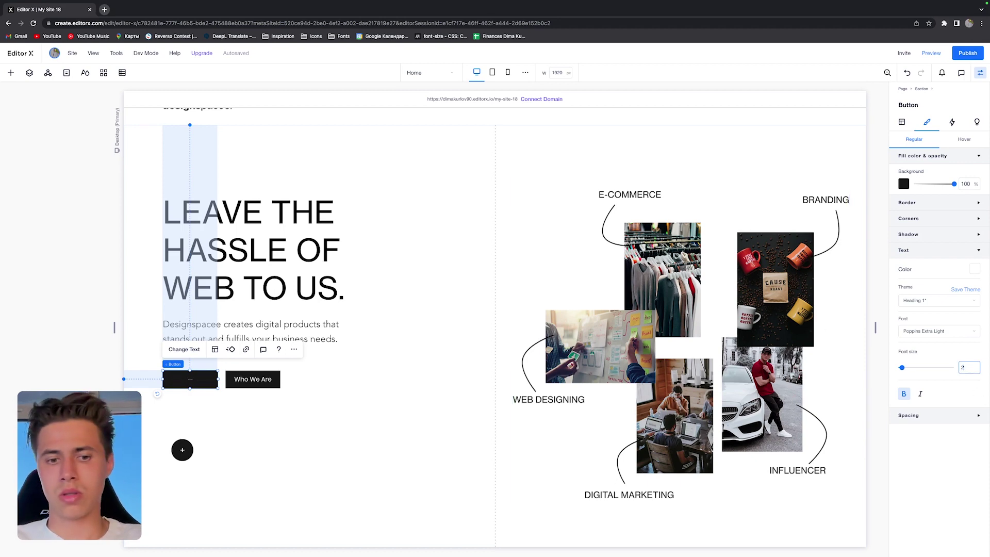
pyautogui.press('Return')
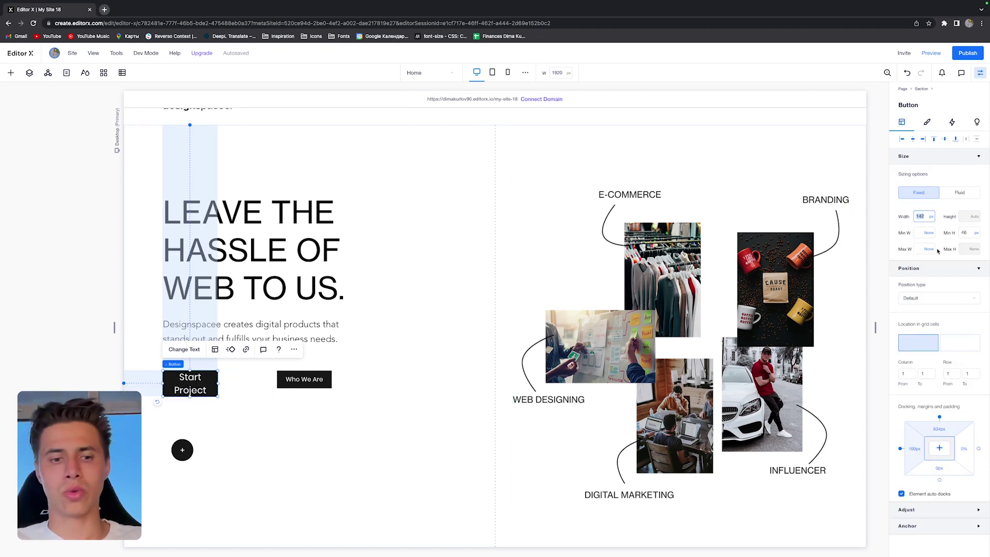
pyautogui.write('22')
pyautogui.press('Return')
pyautogui.write('60')
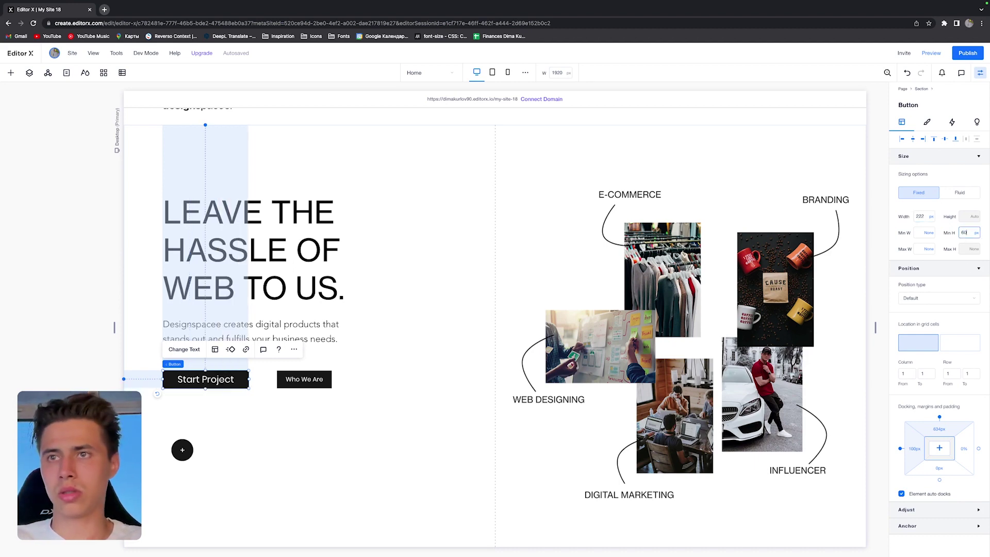
pyautogui.press('Return')
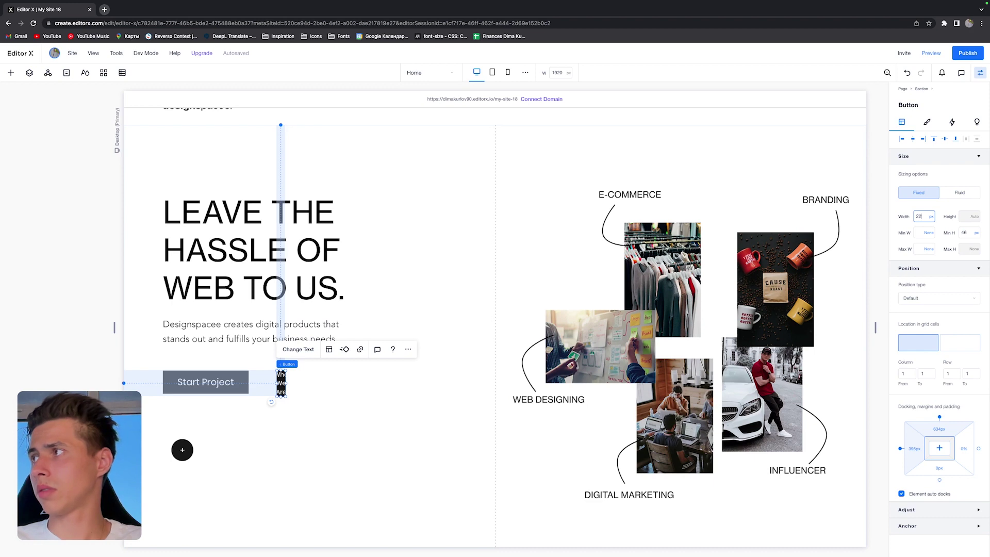
# Size the Who We Are button 222 px wide with a 60 px minimum height
pyautogui.write('2')
pyautogui.press('Return')
pyautogui.click(965, 233)
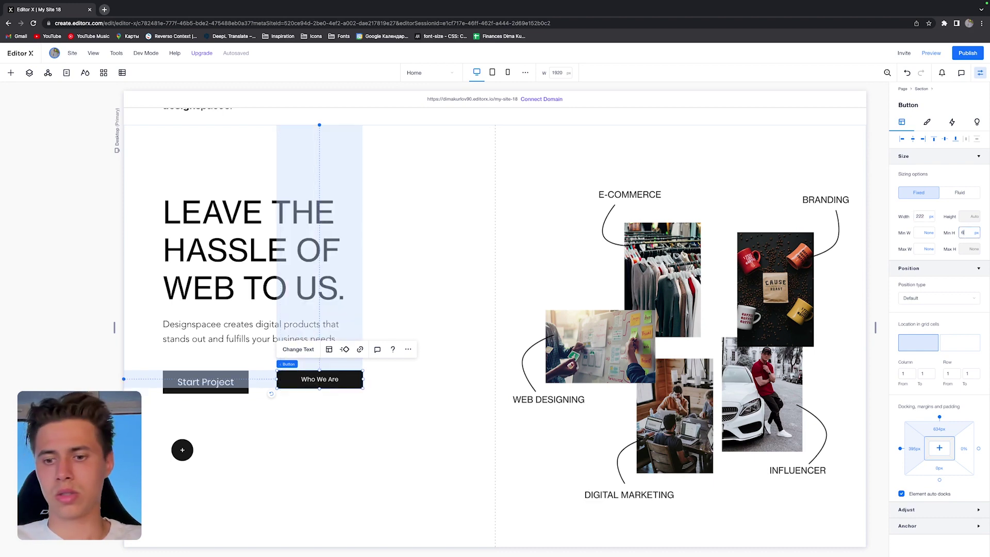
pyautogui.write('0')
pyautogui.press('Return')
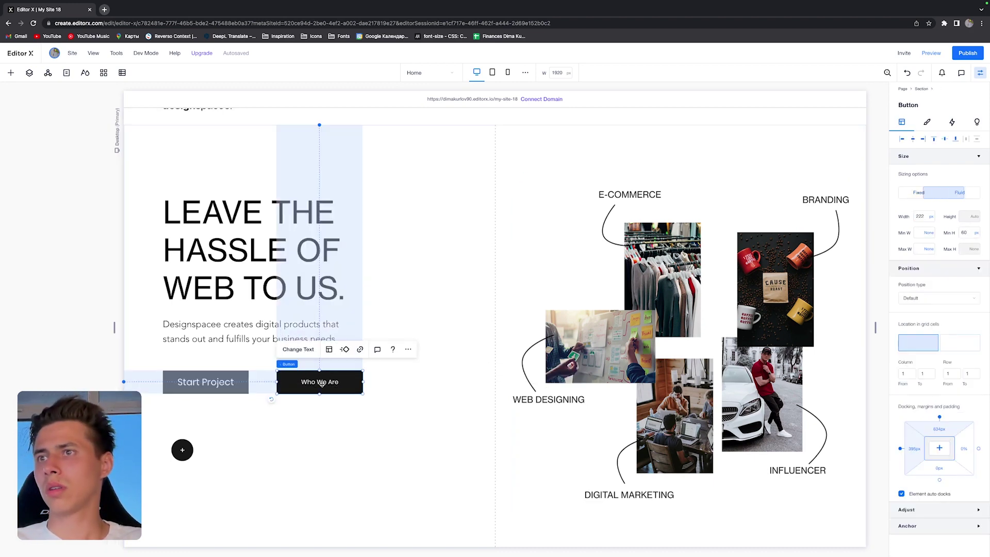
# Increase the Who We Are button's font size to 25
pyautogui.click(925, 122)
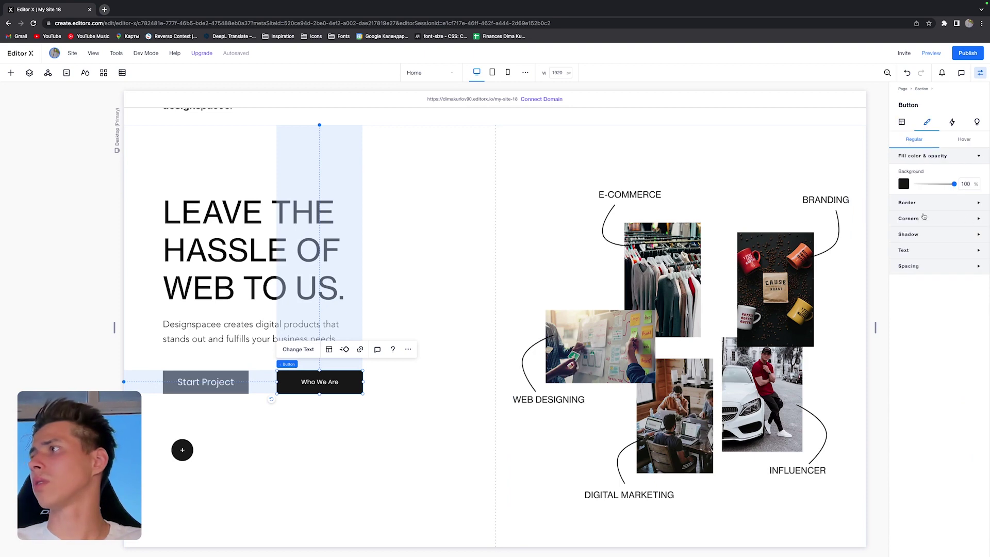
pyautogui.click(923, 250)
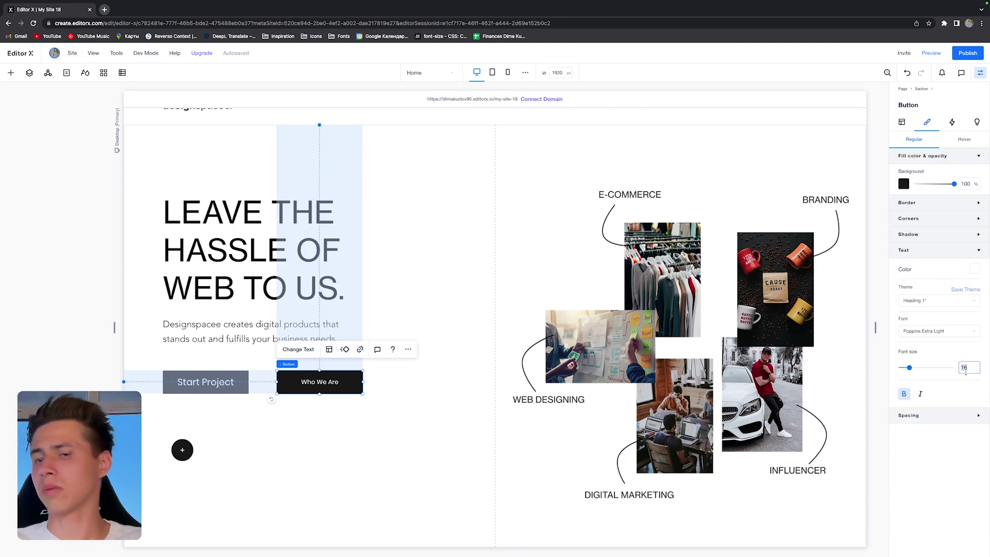
pyautogui.write('25')
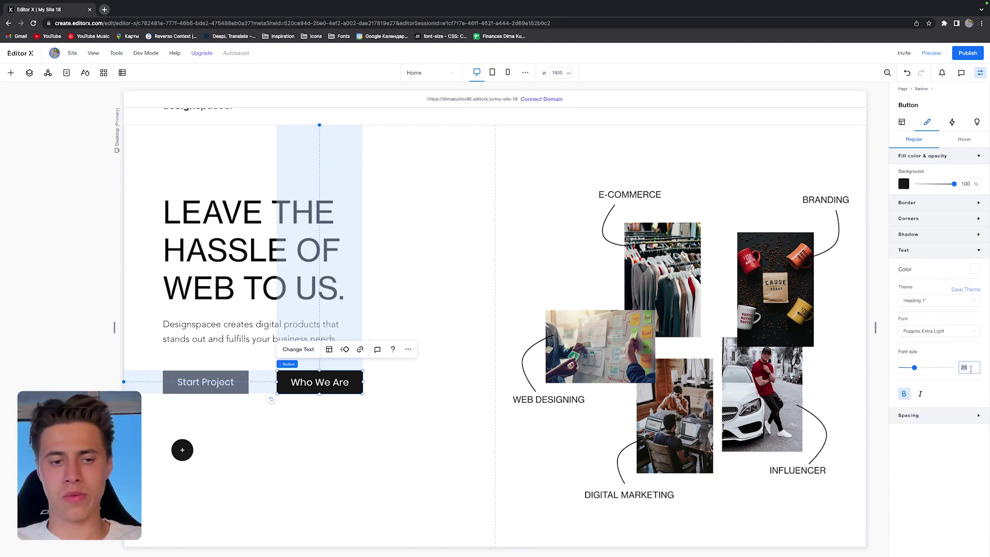
pyautogui.click(393, 397)
pyautogui.click(299, 384)
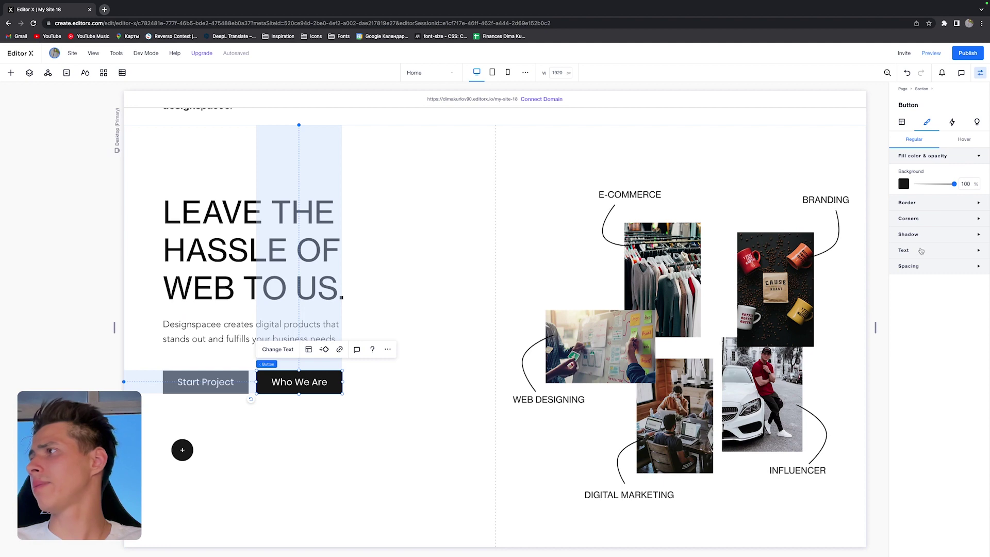
# Give Who We Are a 1 px border, fully transparent fill and black text
pyautogui.click(928, 204)
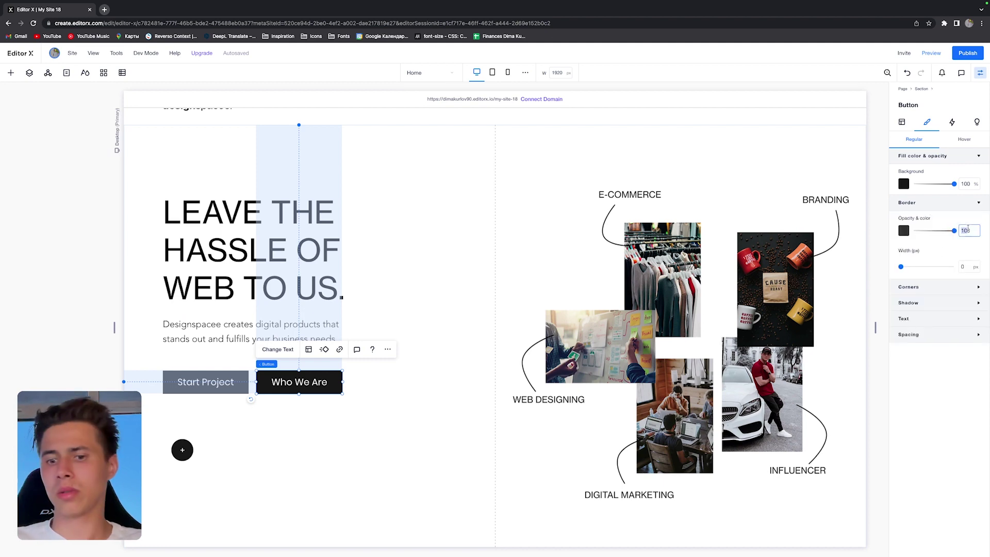
pyautogui.write('0')
pyautogui.press('Return')
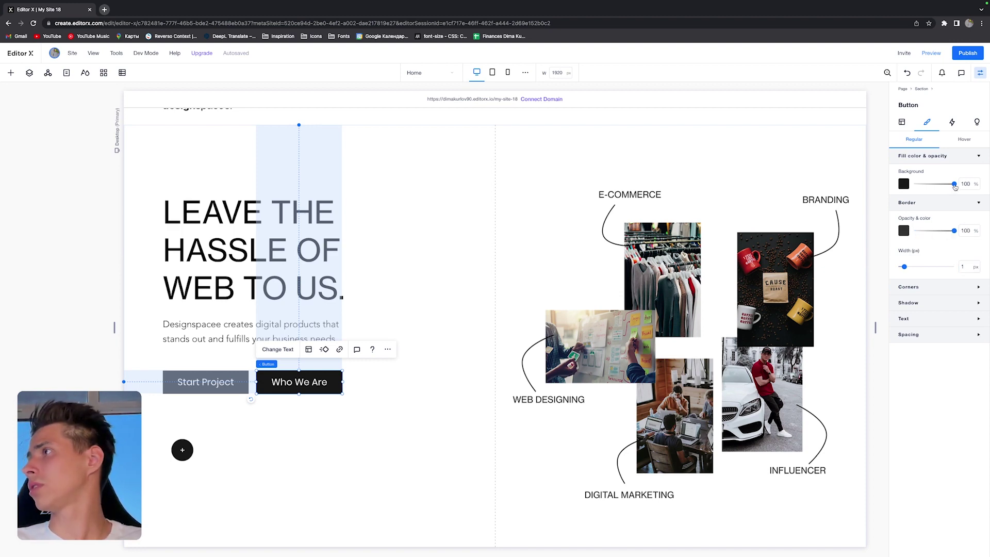
pyautogui.moveTo(954, 184); pyautogui.dragTo(916, 184)
pyautogui.click(938, 319)
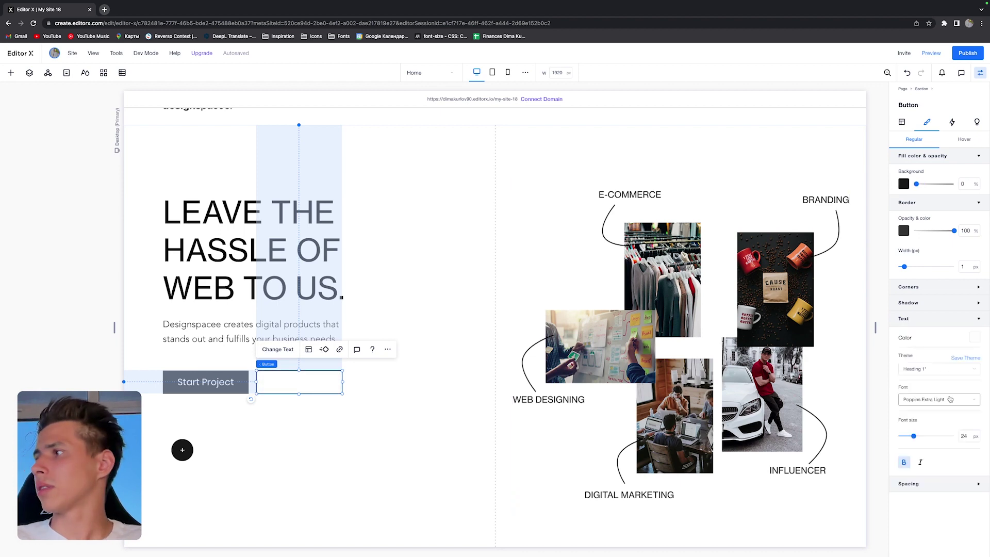
pyautogui.click(973, 337)
pyautogui.click(972, 382)
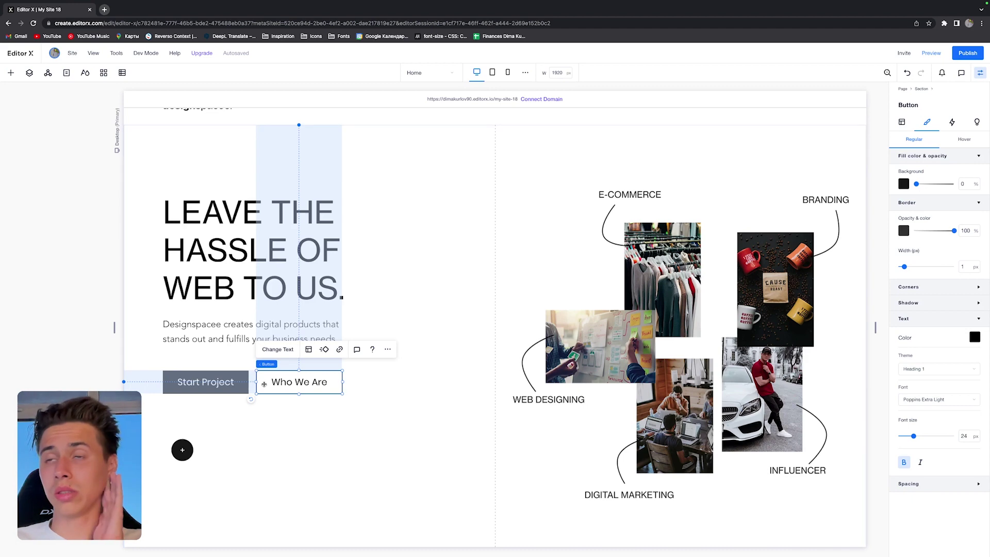
# Select the word 'Designspacee' in the hero paragraph and apply Bold
pyautogui.click(220, 321)
pyautogui.click(220, 321)
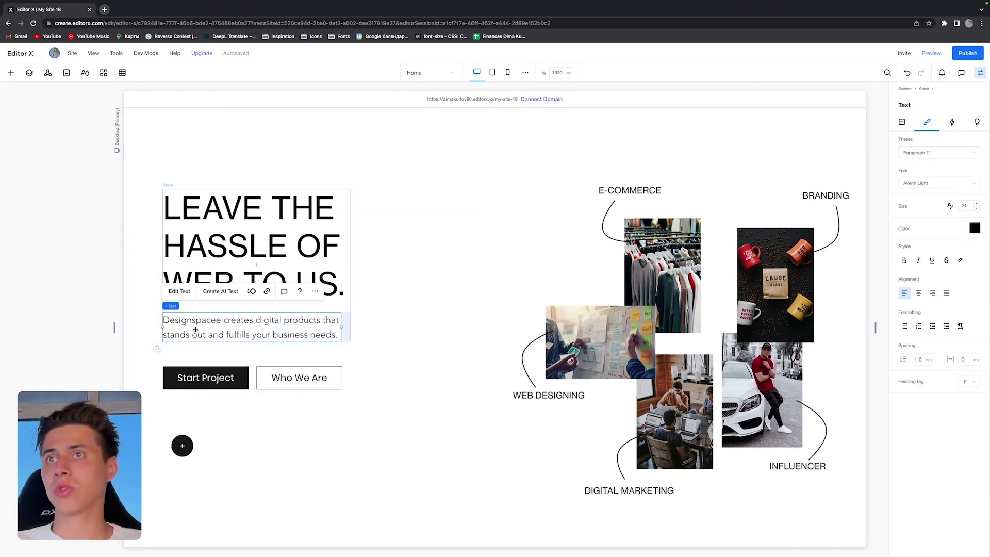
pyautogui.doubleClick(220, 322)
pyautogui.doubleClick(220, 321)
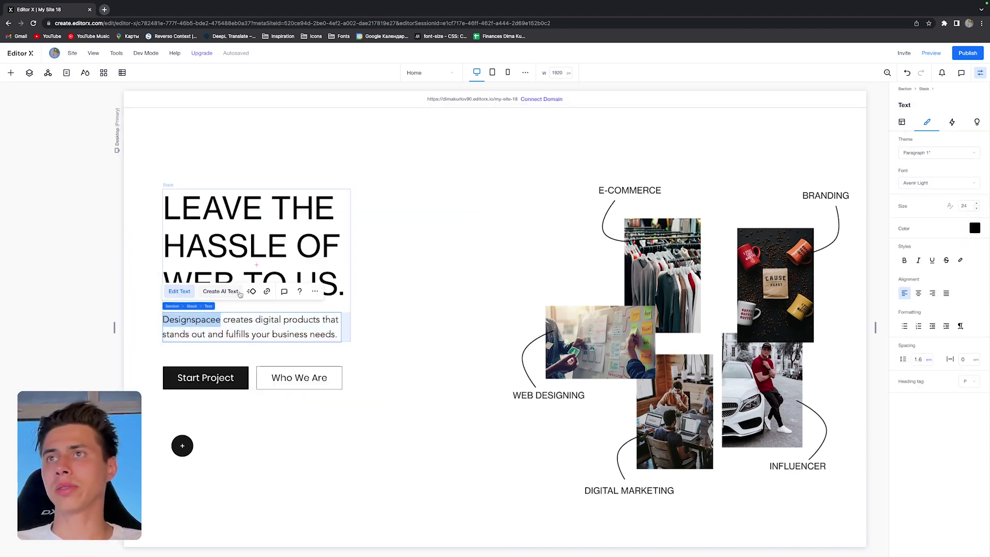
pyautogui.click(904, 260)
pyautogui.click(338, 205)
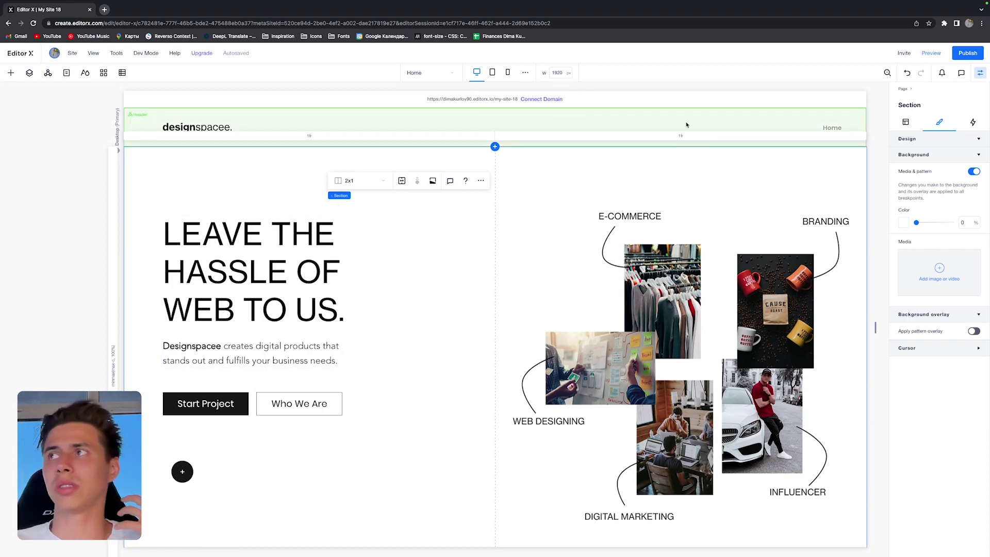
# Select the hero section and bring up the Add Elements panel
pyautogui.click(419, 206)
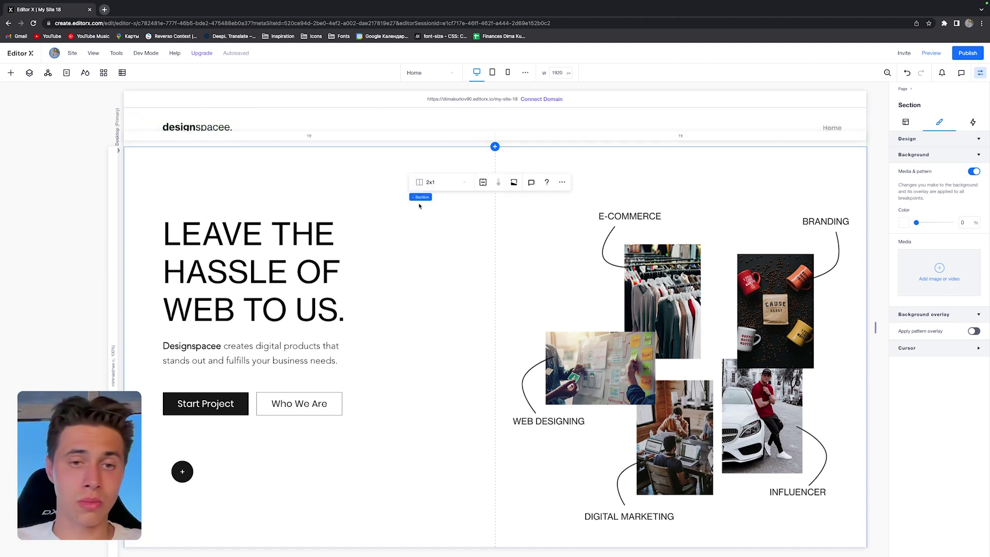
pyautogui.click(10, 72)
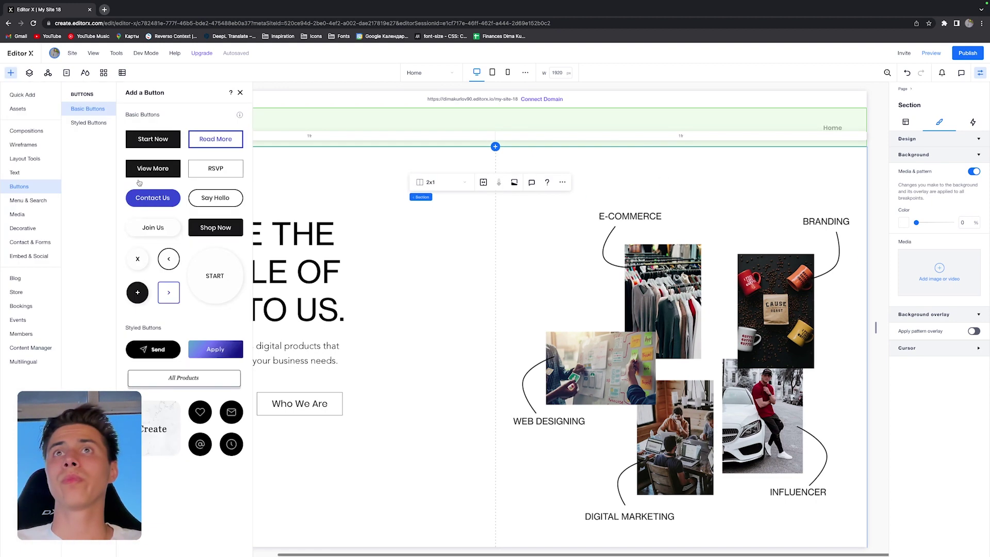
# Drag a Horizontal Menu preset from Menu & Search into the header beside the logo
pyautogui.click(40, 201)
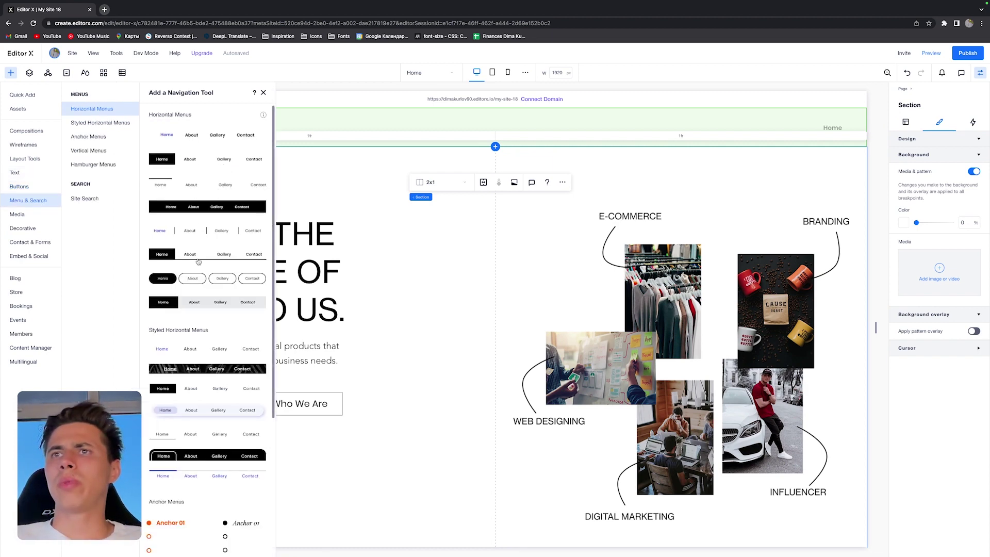
pyautogui.scroll(-1, 200, 237)
pyautogui.scroll(-1, 199, 258)
pyautogui.scroll(1, 199, 261)
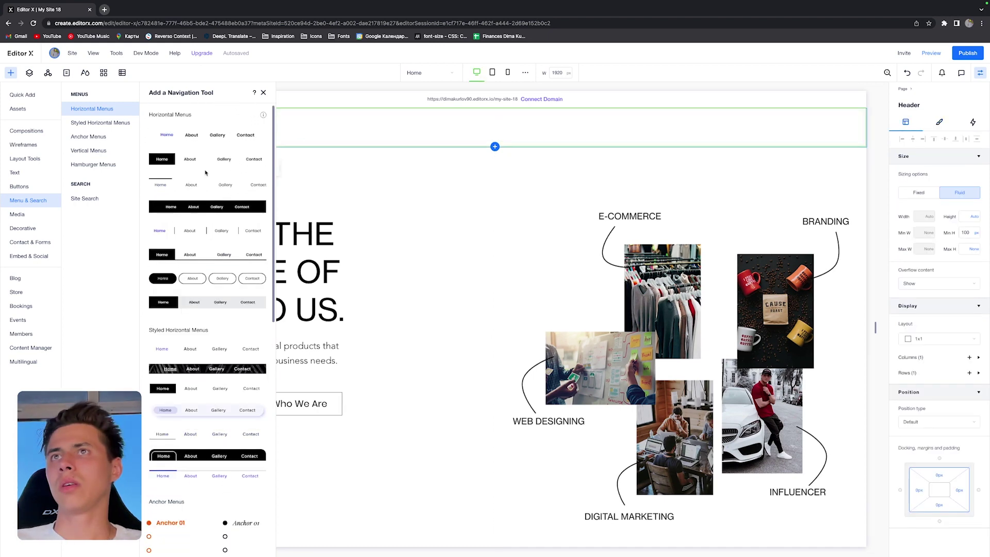
pyautogui.moveTo(207, 161)
pyautogui.mouseDown()
pyautogui.moveTo(186, 163)
pyautogui.moveTo(479, 128)
pyautogui.moveTo(705, 128)
pyautogui.mouseUp()
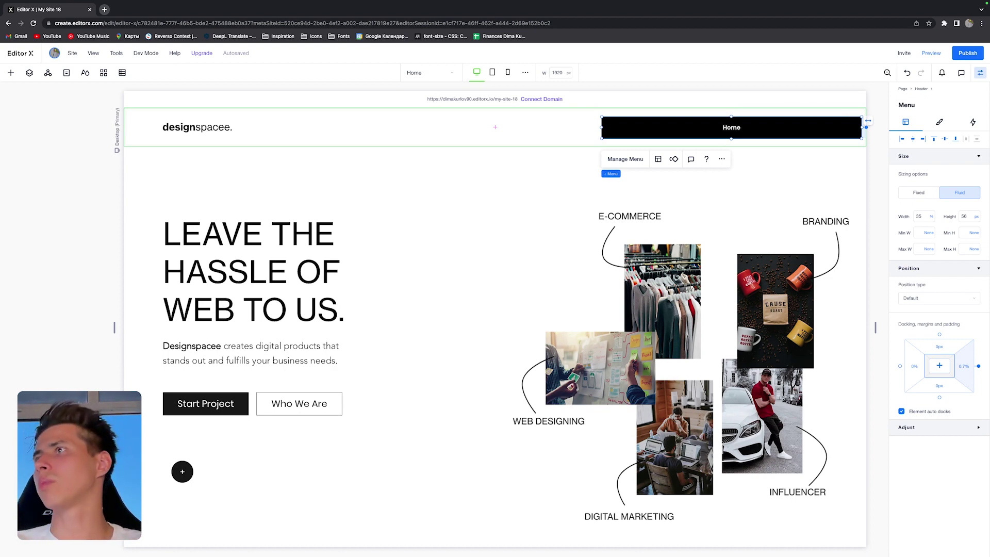
# Add Link items to the menu via Manage Menu and nudge the menu right
pyautogui.click(625, 159)
pyautogui.click(545, 294)
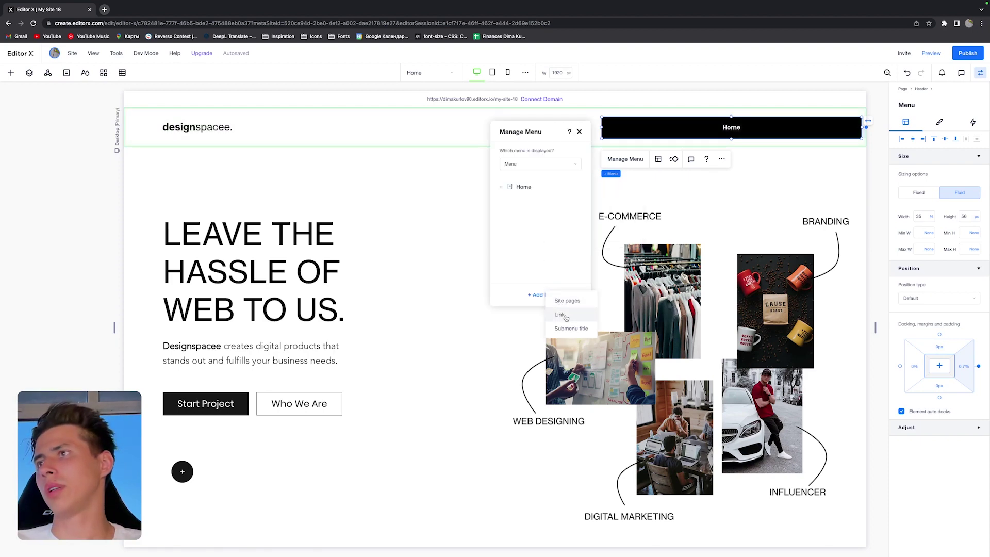
pyautogui.click(565, 315)
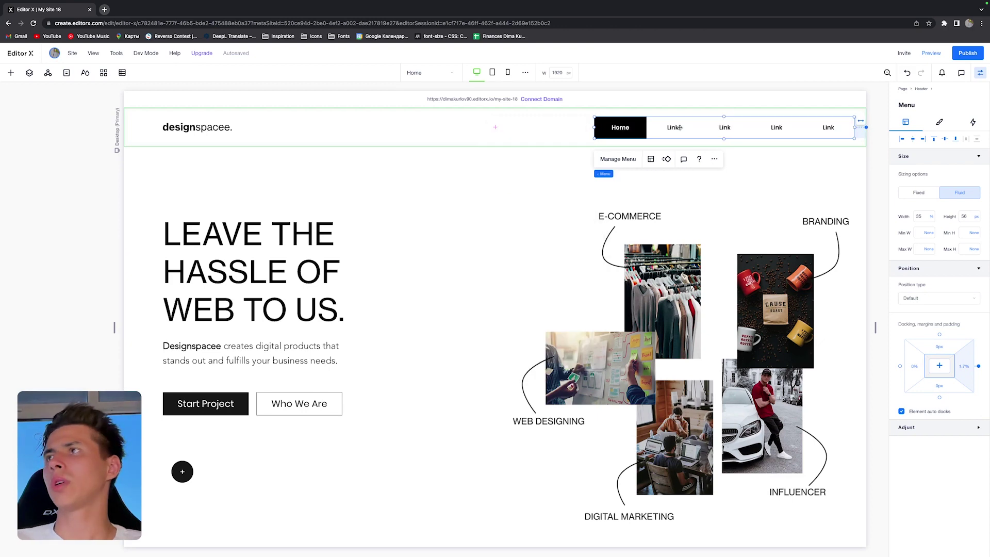
pyautogui.moveTo(709, 131); pyautogui.dragTo(706, 132)
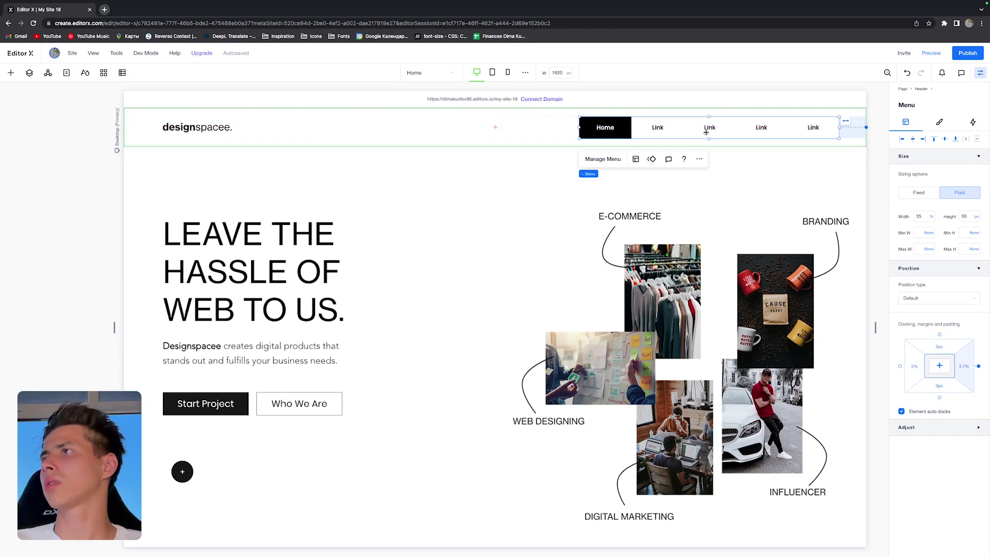
pyautogui.moveTo(706, 132); pyautogui.dragTo(733, 132)
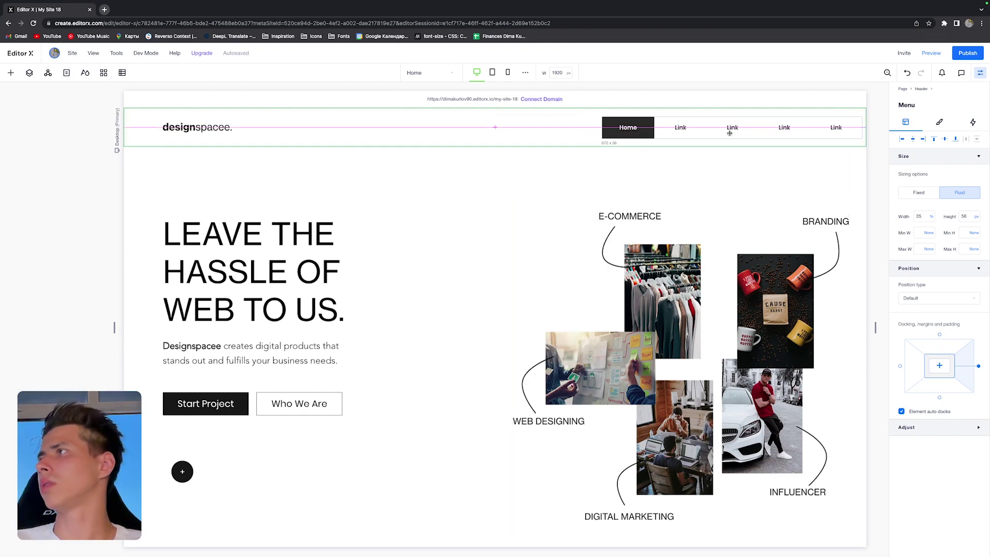
# Set the header's minimum height to 79 px
pyautogui.click(519, 137)
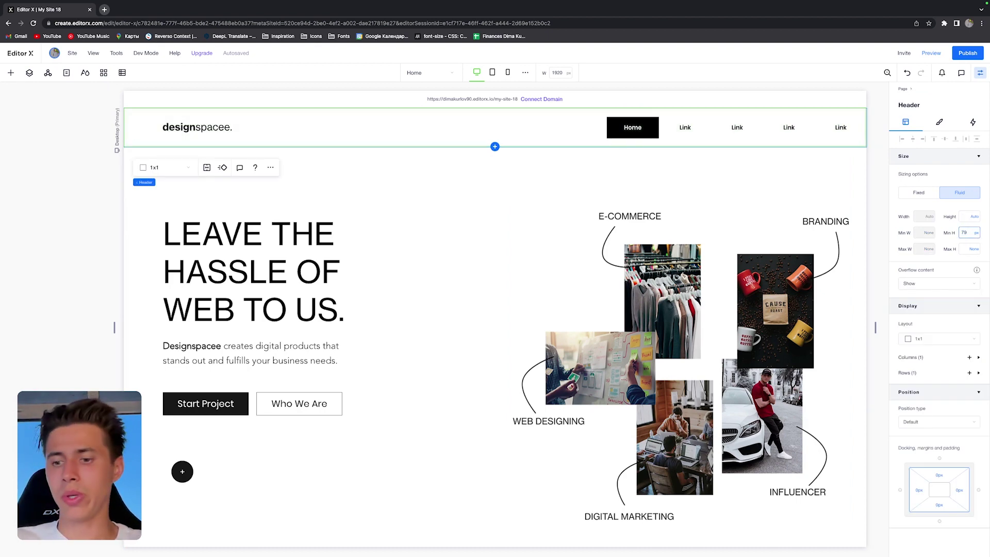
pyautogui.write('79')
pyautogui.press('Return')
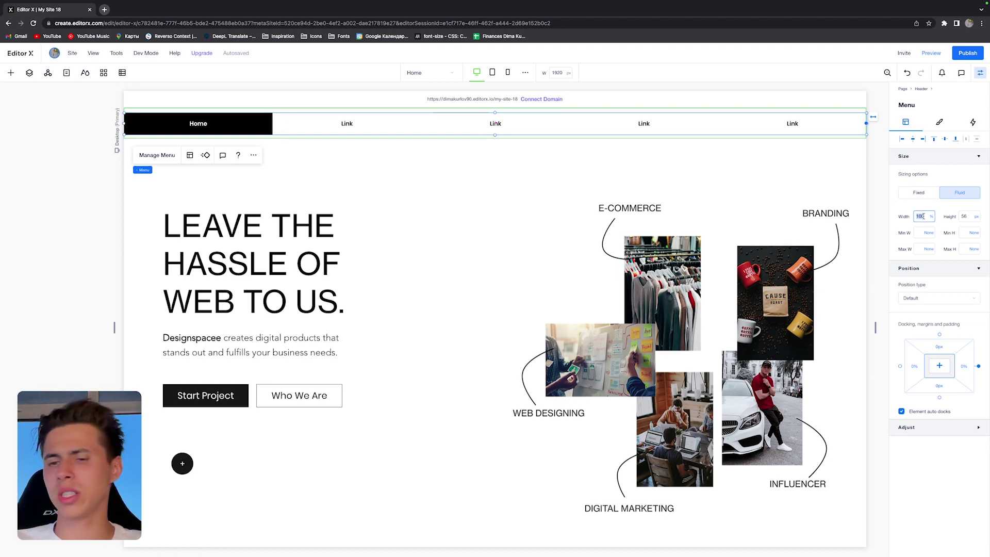
# Make the menu 50% wide and 79 px tall
pyautogui.write('60')
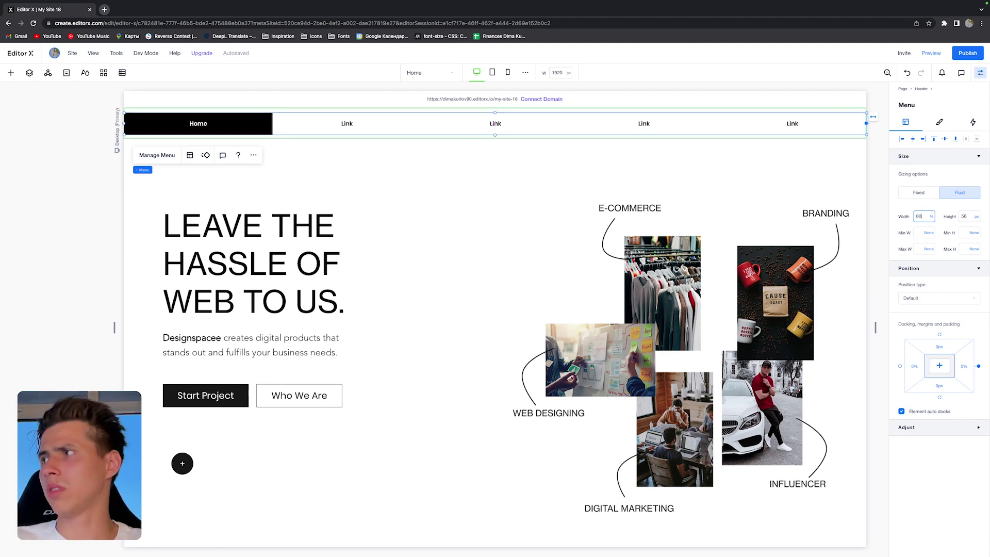
pyautogui.press('Return')
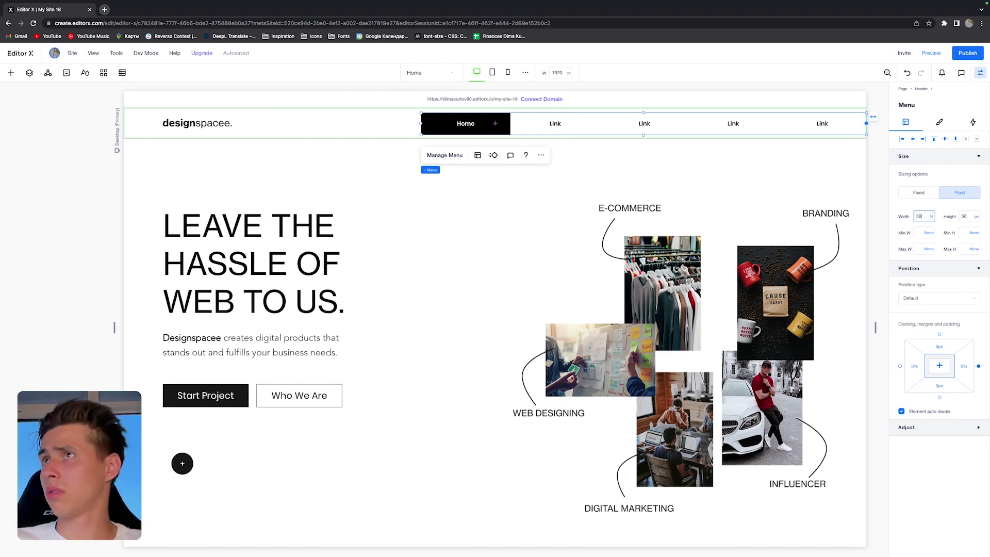
pyautogui.write('40')
pyautogui.press('Return')
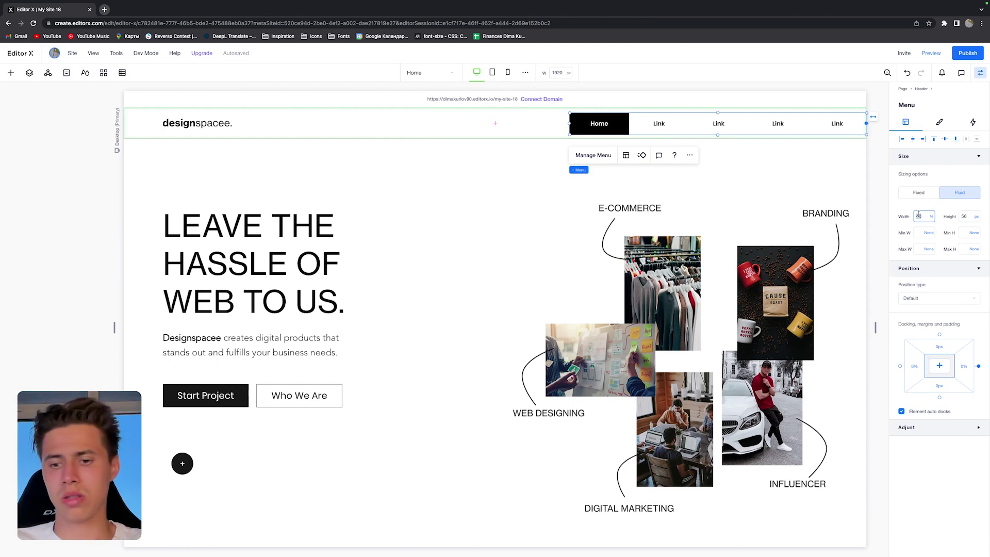
pyautogui.write('50')
pyautogui.press('Return')
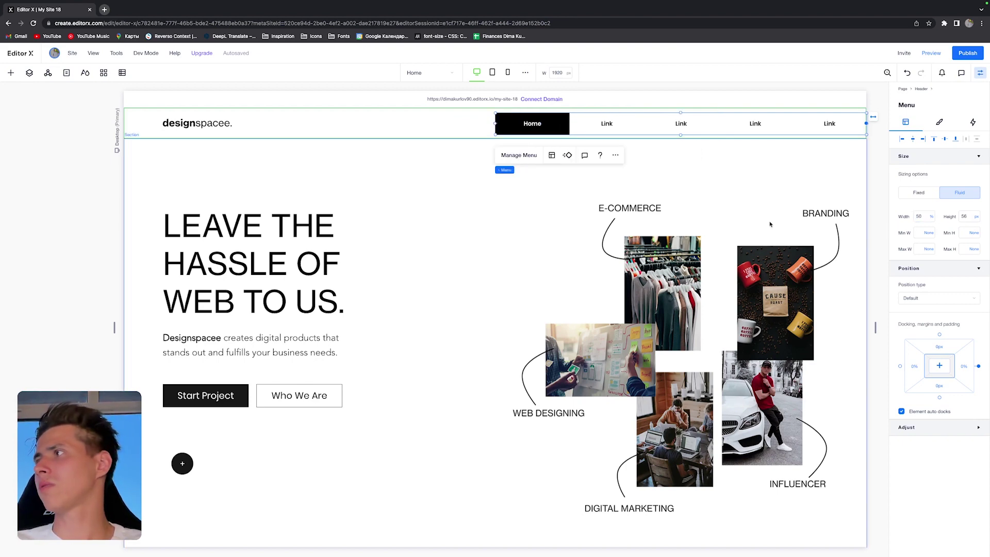
pyautogui.press('Escape')
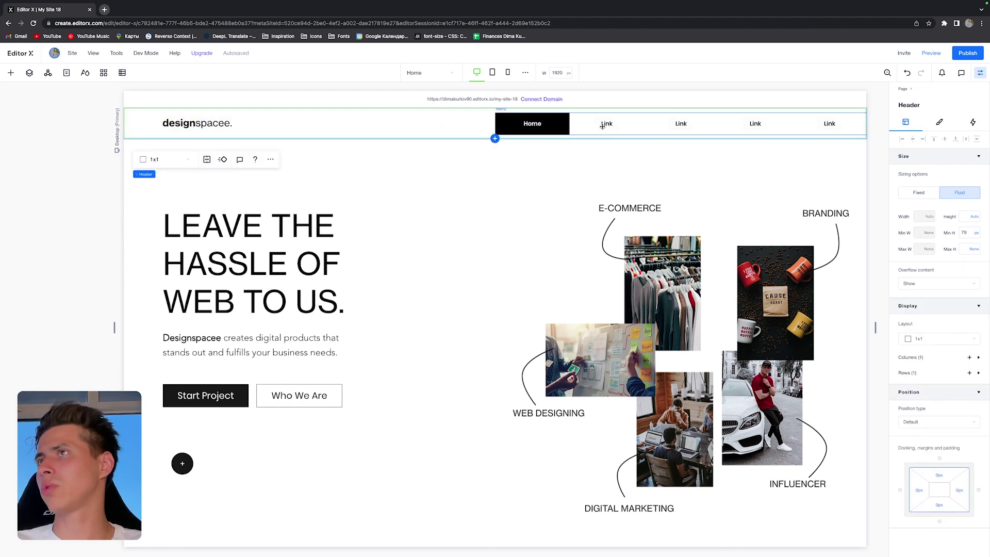
pyautogui.click(609, 125)
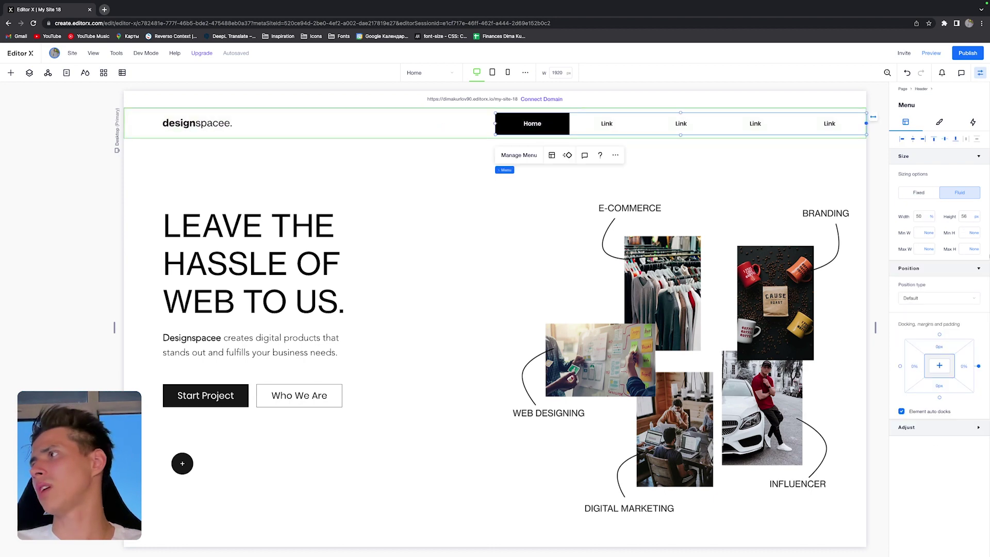
pyautogui.click(963, 217)
pyautogui.write('79')
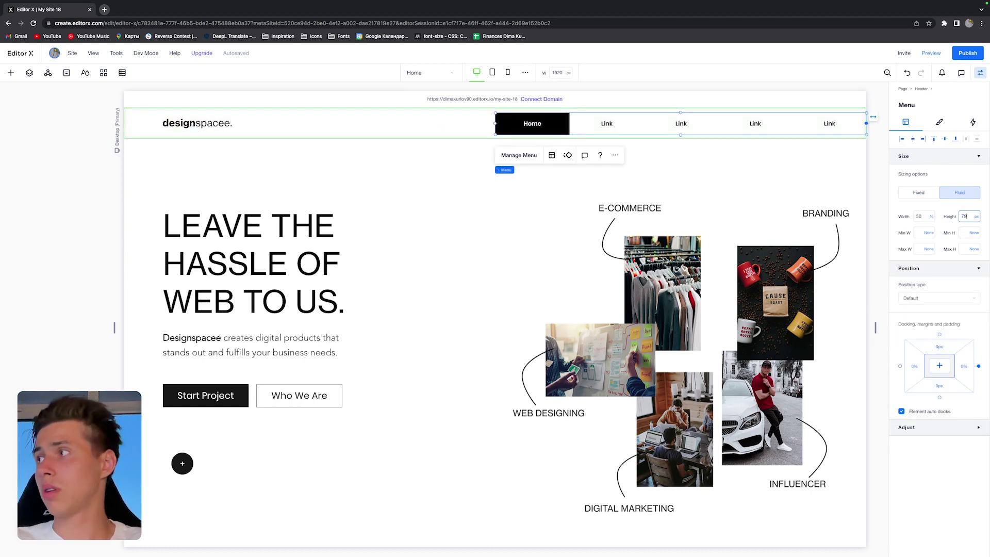
pyautogui.press('Return')
# Drop the menu back into the header, set its width to 50% and align it right
pyautogui.click(806, 183)
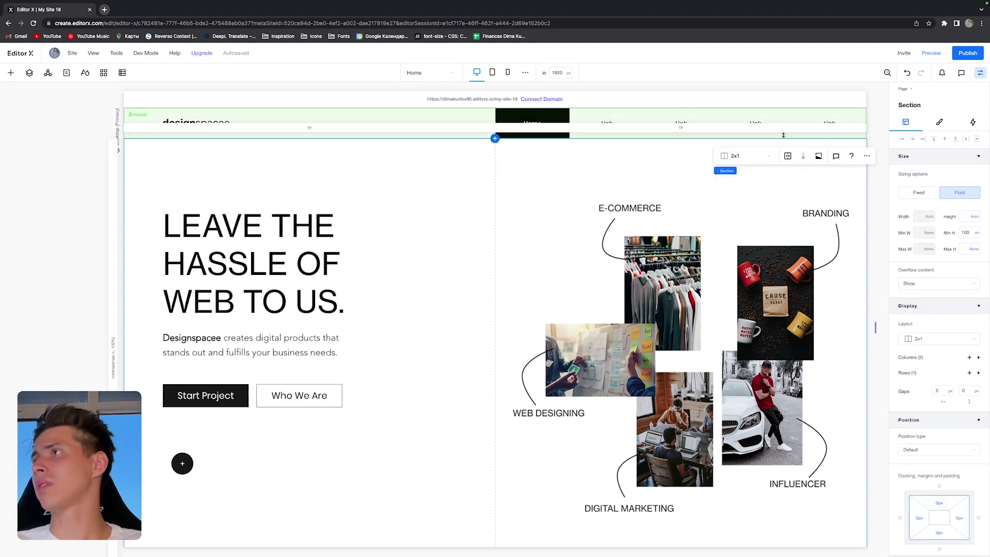
pyautogui.moveTo(777, 121); pyautogui.dragTo(607, 129)
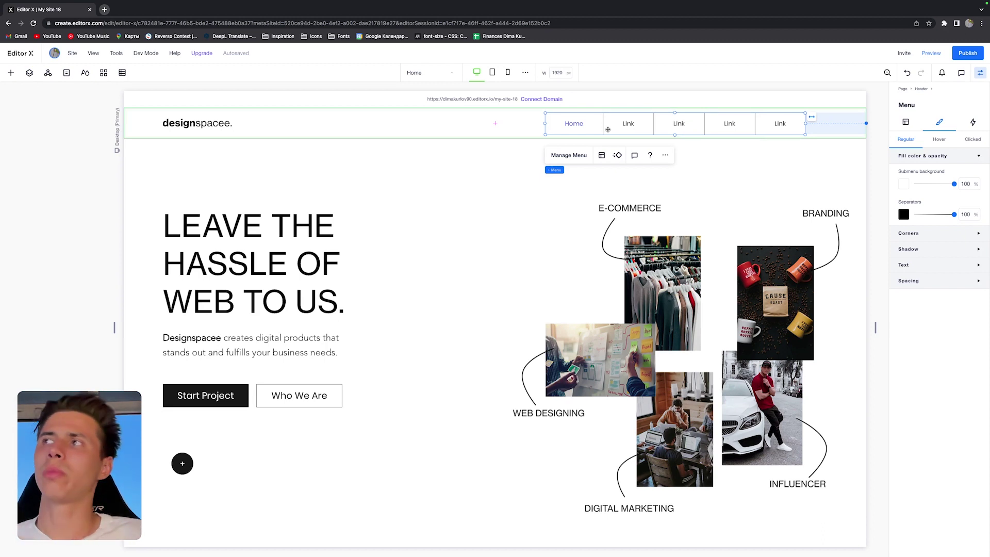
pyautogui.click(905, 122)
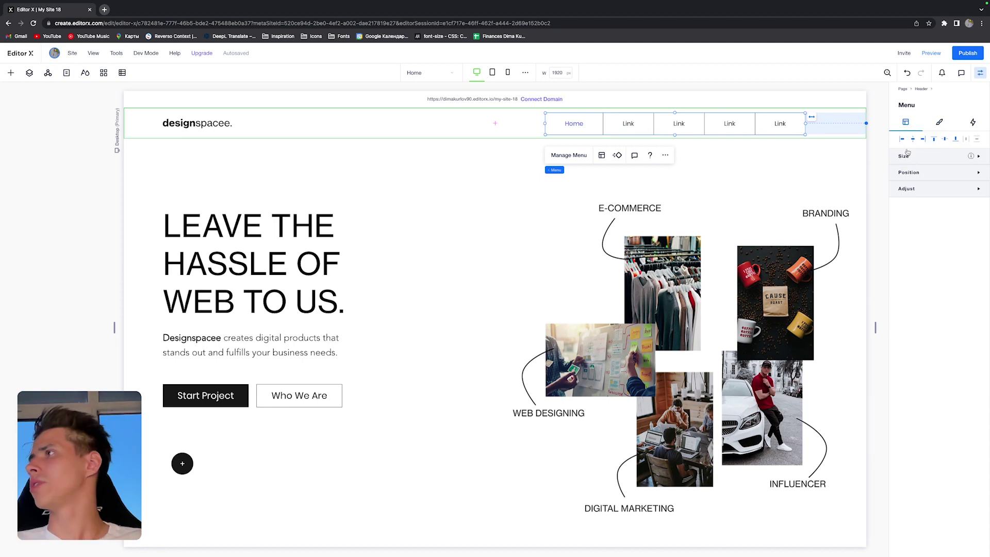
pyautogui.click(915, 156)
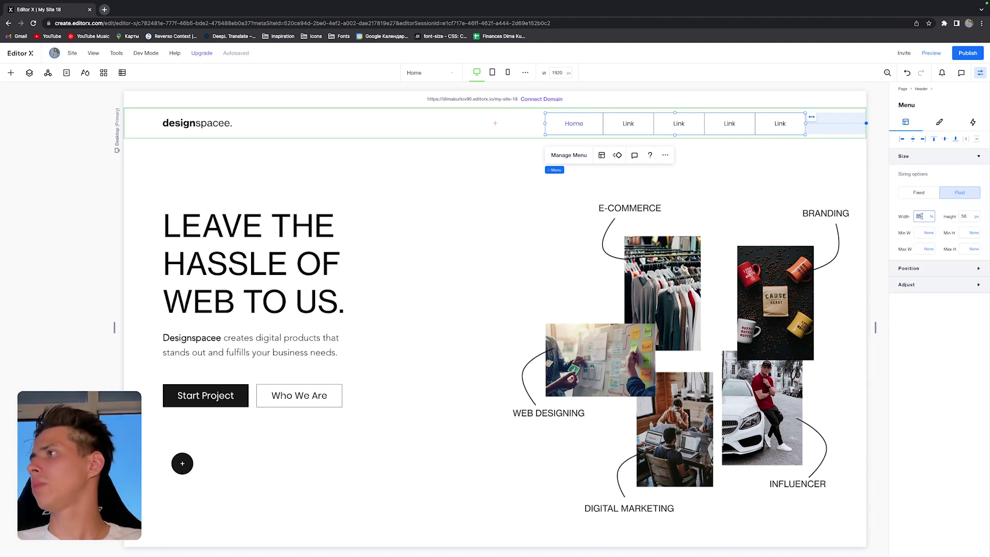
pyautogui.write('50')
pyautogui.press('Return')
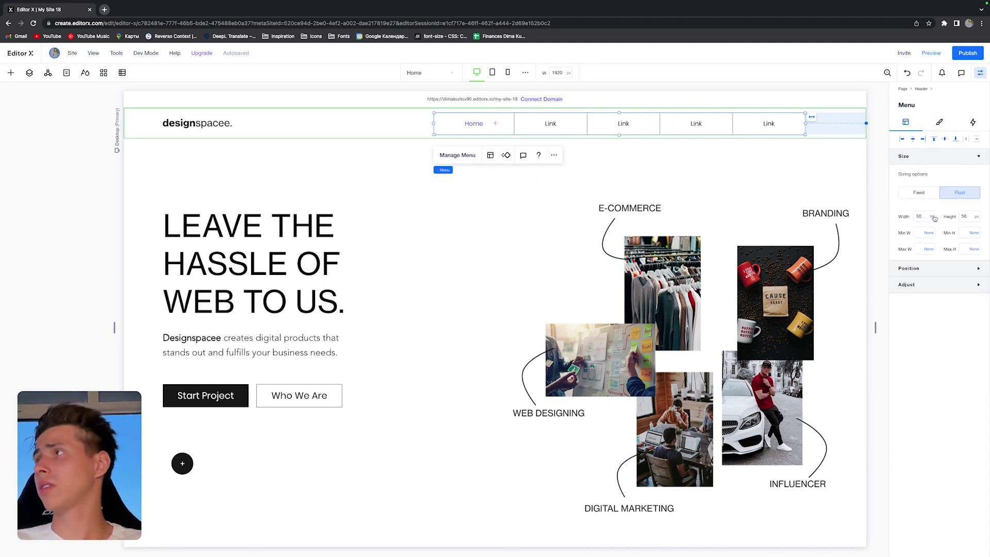
pyautogui.click(923, 140)
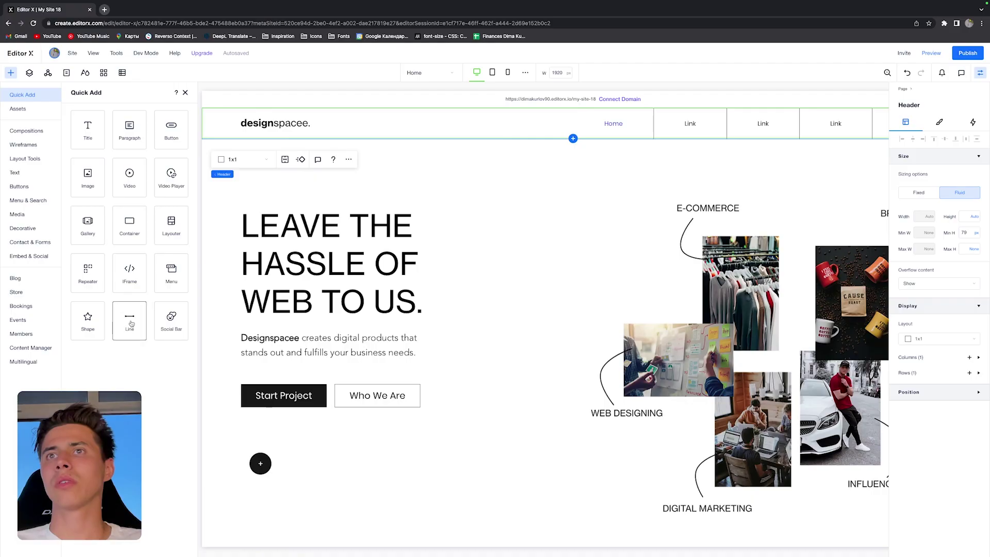
# Add a Line to the header, aligned bottom with a -4 px bottom margin
pyautogui.moveTo(131, 320); pyautogui.dragTo(478, 124)
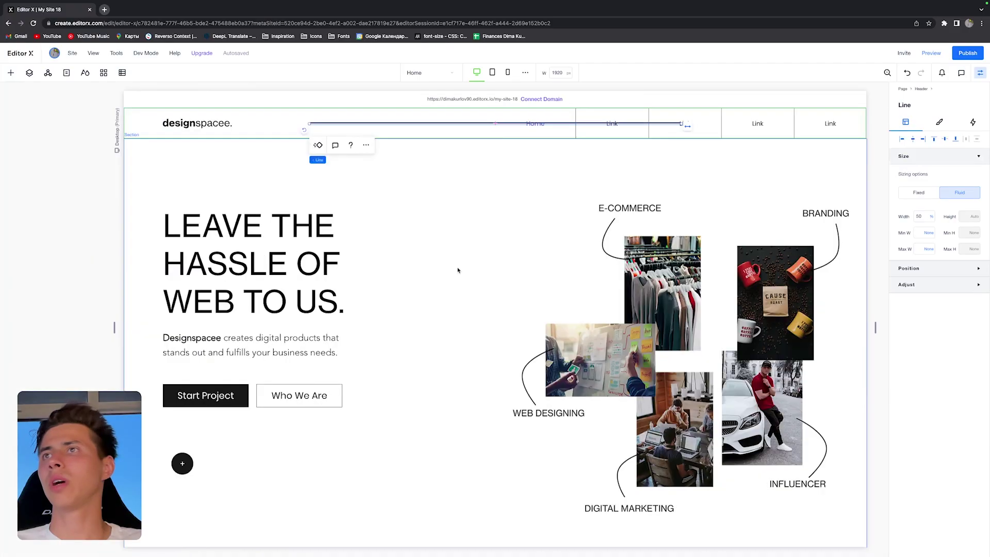
pyautogui.click(957, 144)
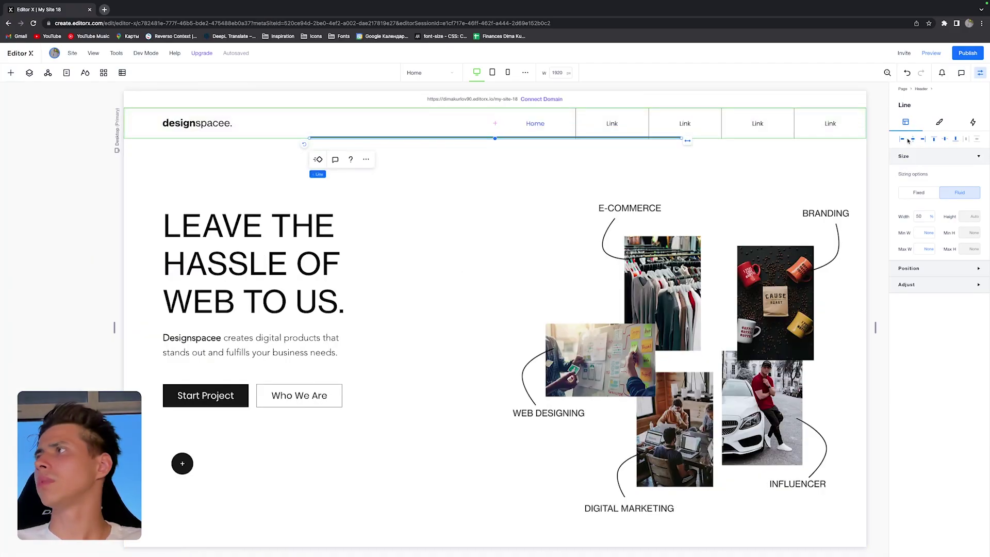
pyautogui.click(925, 266)
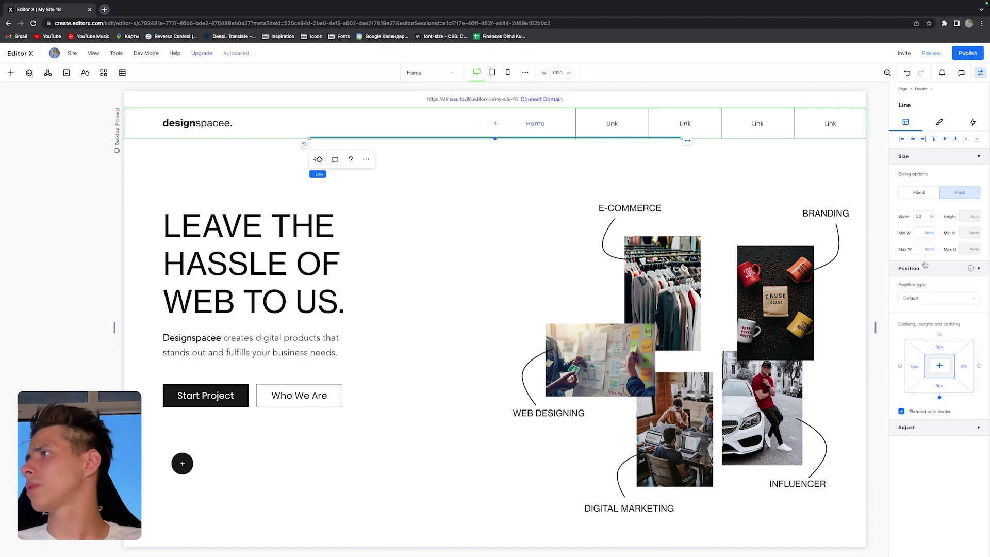
pyautogui.click(942, 390)
pyautogui.write('-4')
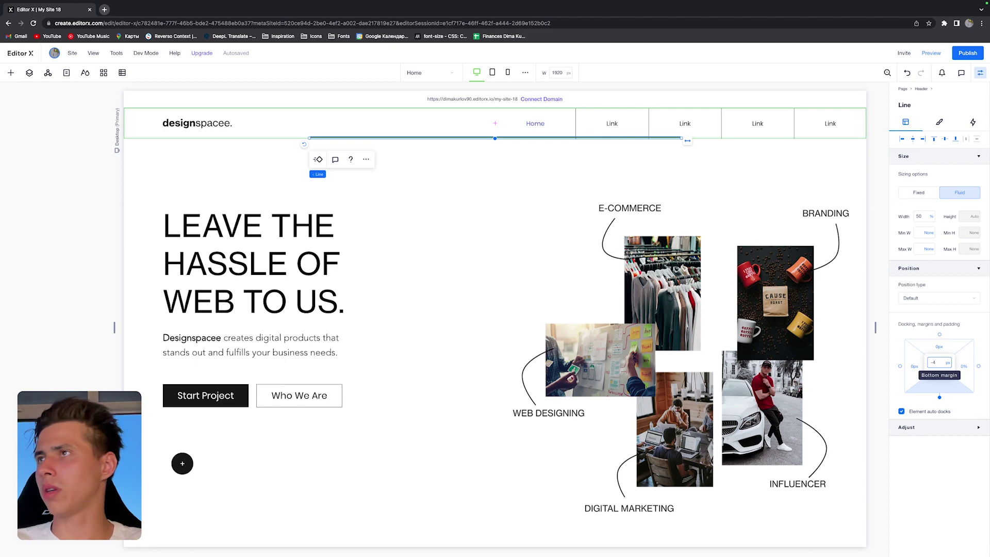
pyautogui.press('Return')
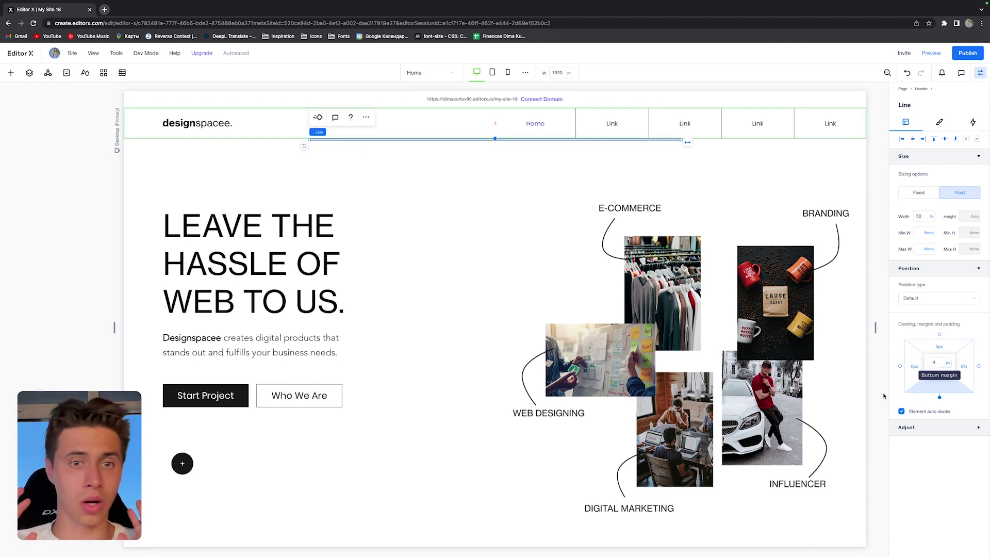
pyautogui.click(394, 141)
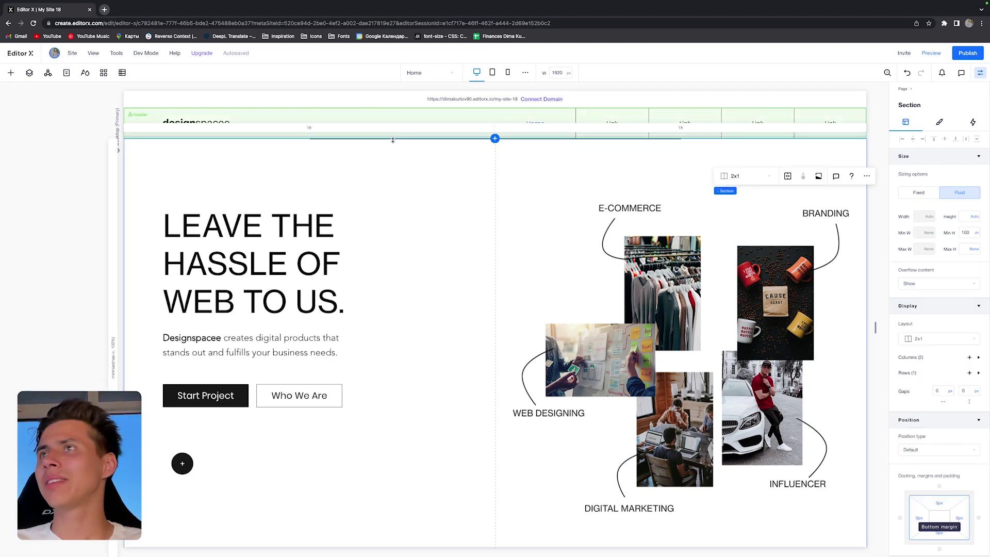
# Open Layers, expand the header and select its line
pyautogui.click(29, 73)
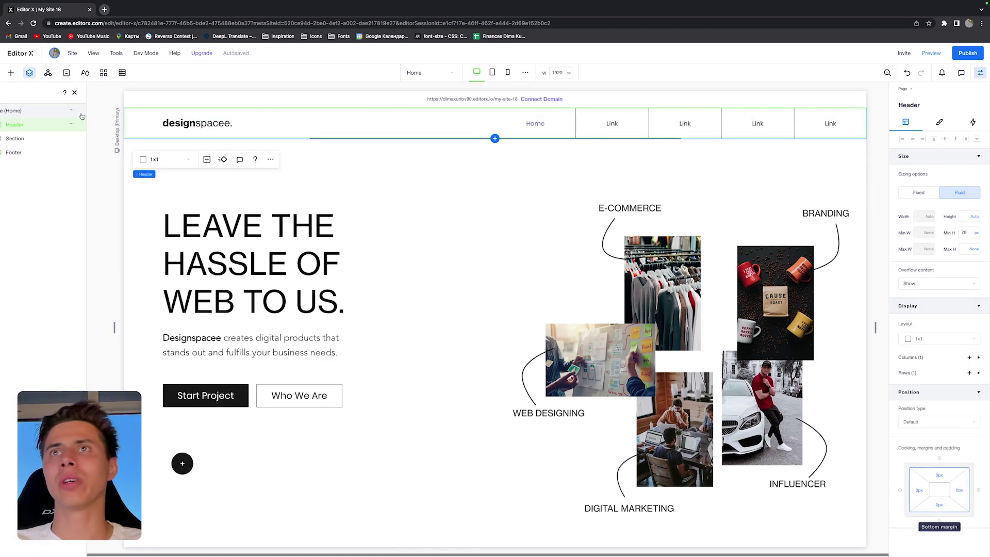
pyautogui.click(21, 124)
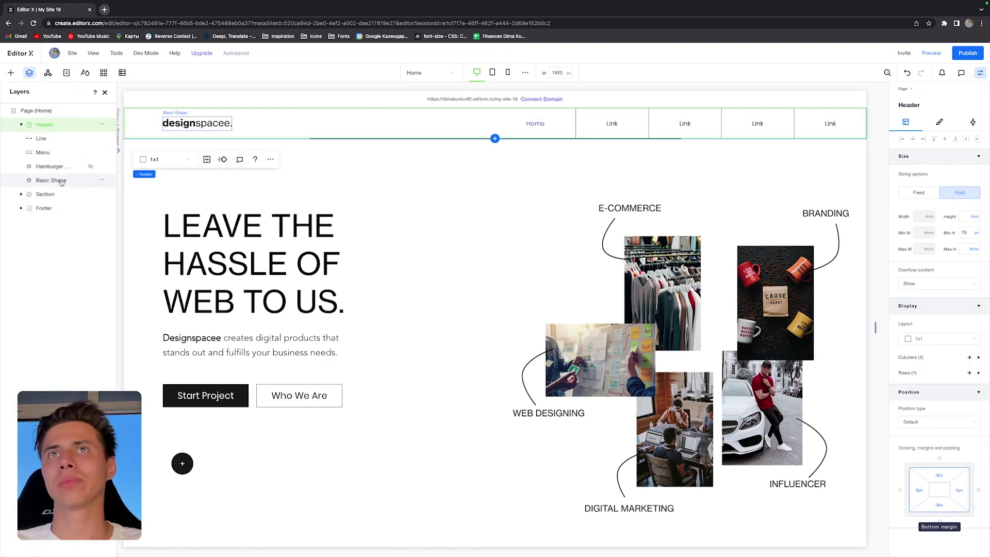
pyautogui.click(47, 139)
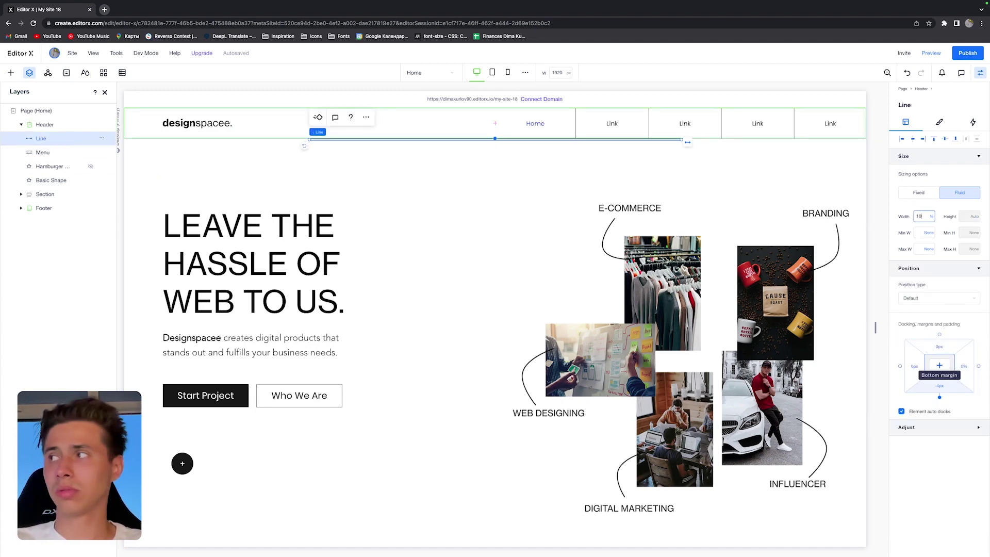
# Relabel the round button 'SCROLL DOWN' and make it 80 px wide by 80 px tall
pyautogui.scroll(-1, 361, 309)
pyautogui.click(182, 436)
pyautogui.click(193, 403)
pyautogui.write('SCROLL DOWN')
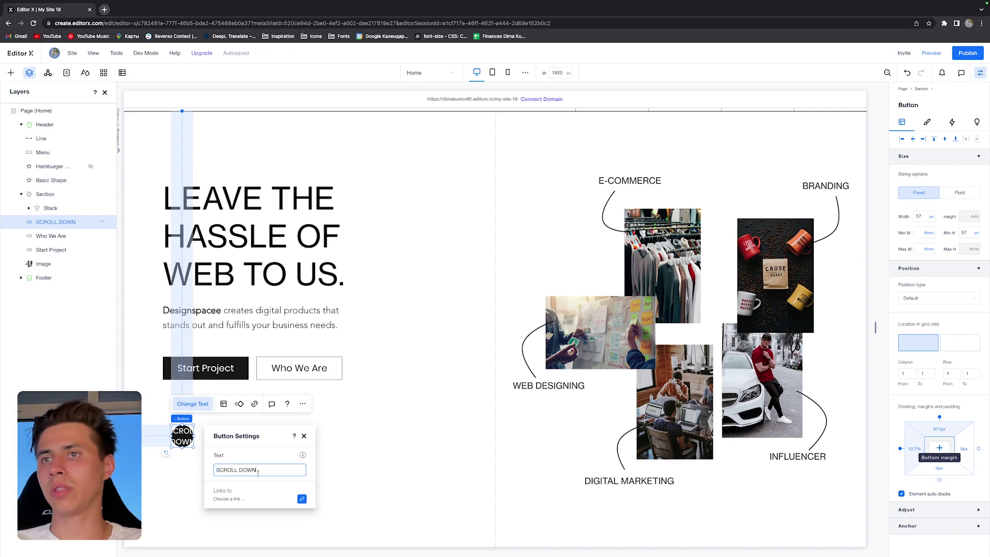
pyautogui.press('Escape')
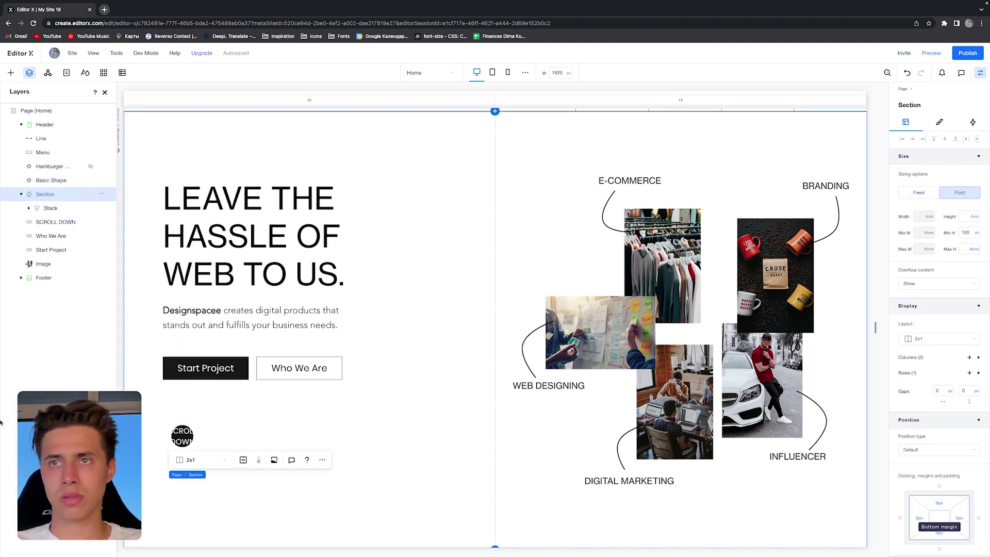
pyautogui.click(920, 216)
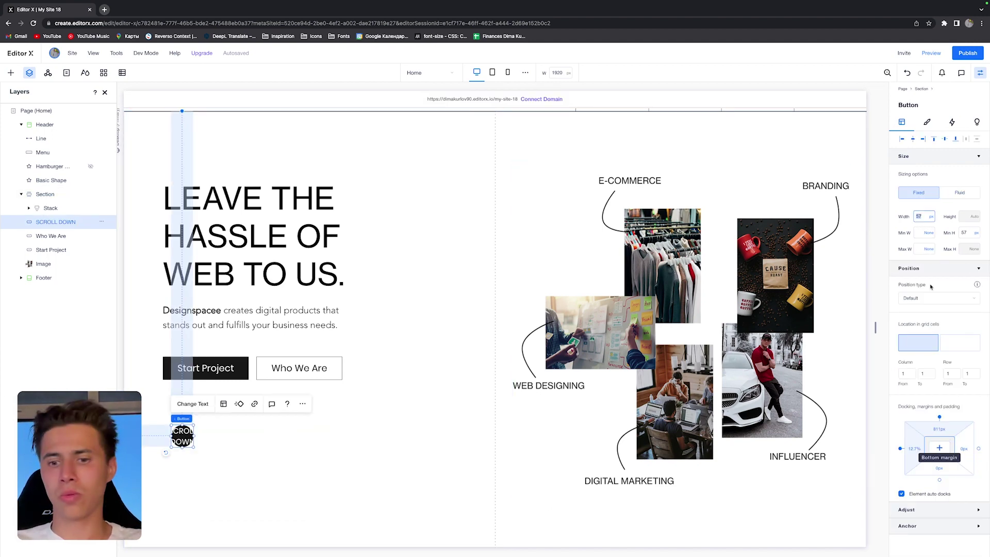
pyautogui.write('80')
pyautogui.press('Return')
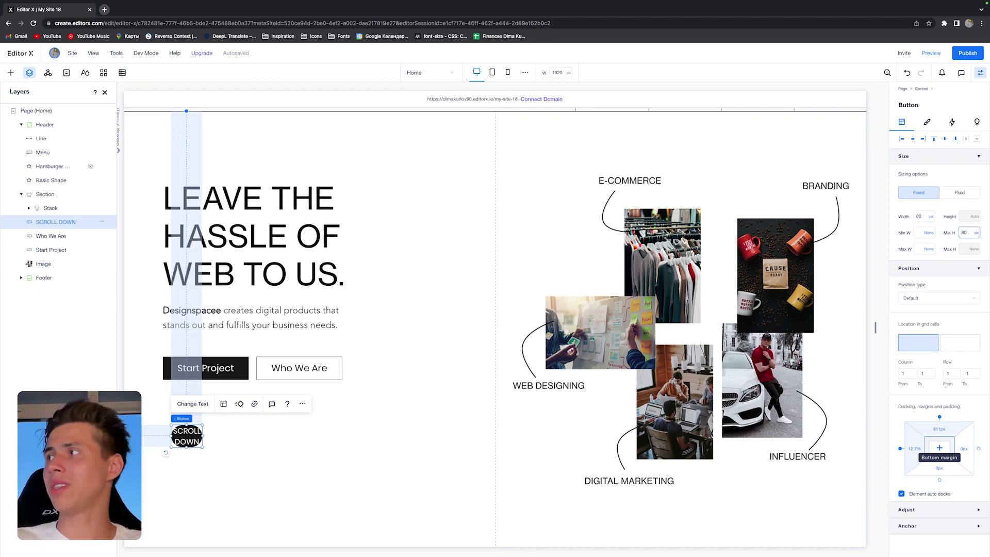
pyautogui.write('80')
pyautogui.press('Return')
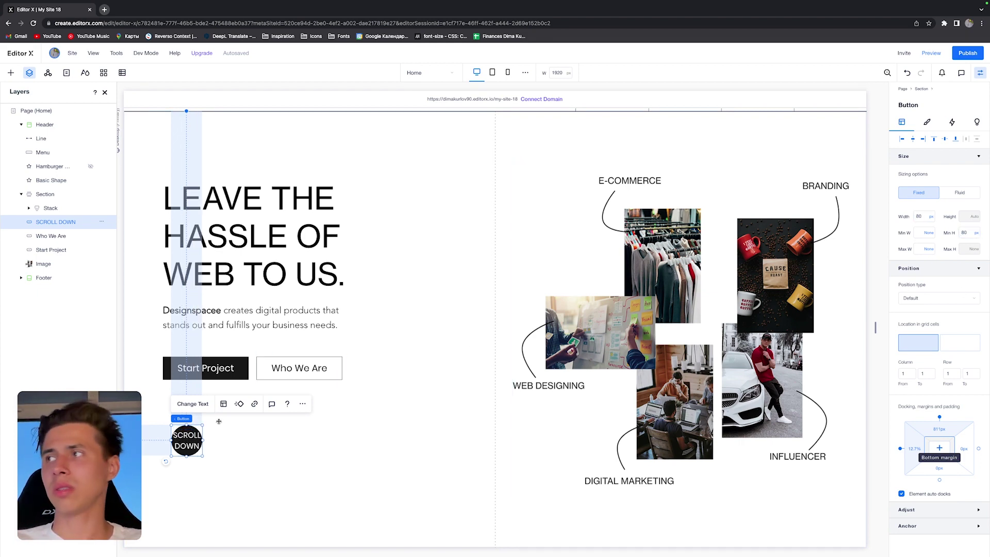
# Set the SCROLL DOWN button's text size to 14
pyautogui.click(926, 122)
pyautogui.click(928, 252)
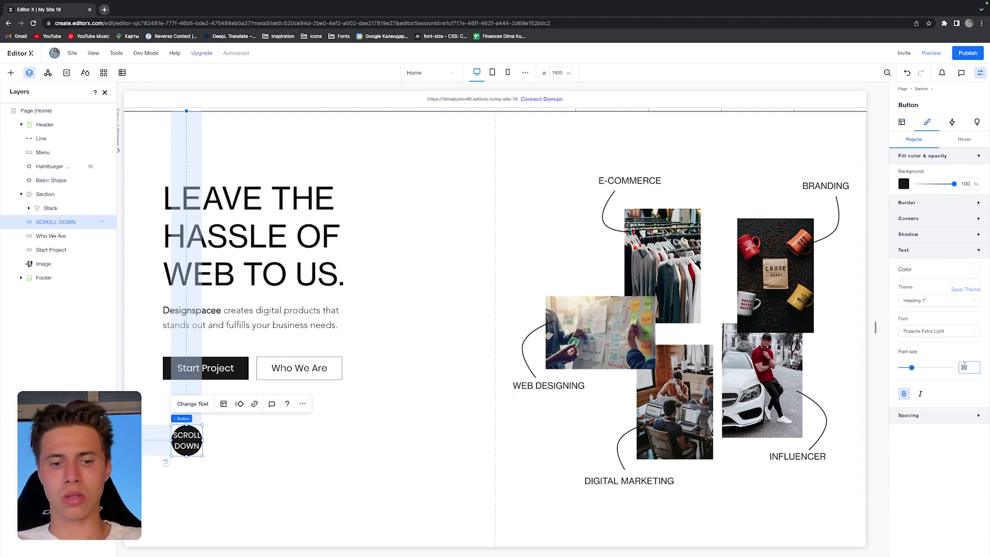
pyautogui.write('14')
pyautogui.click(907, 250)
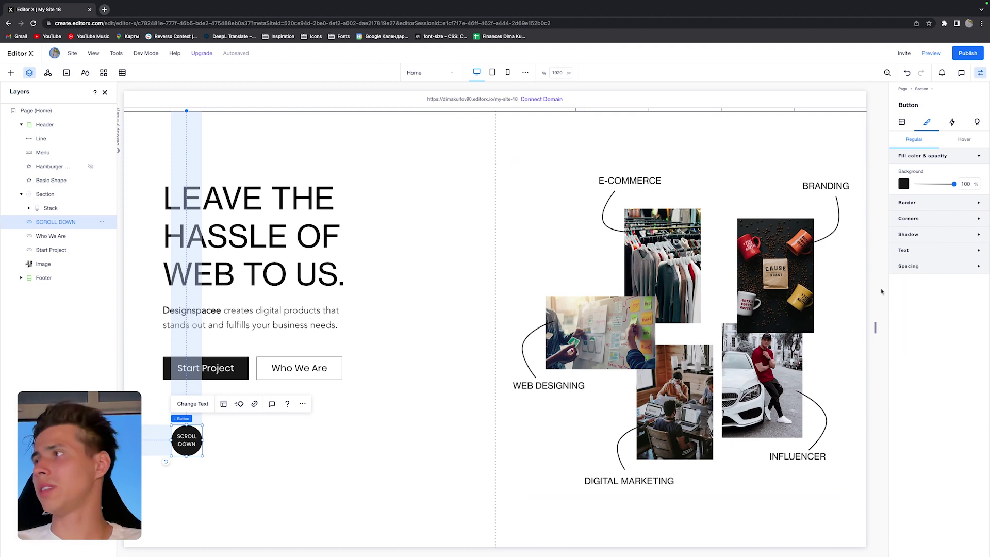
# Dock the SCROLL DOWN button to the left with a left margin
pyautogui.click(902, 122)
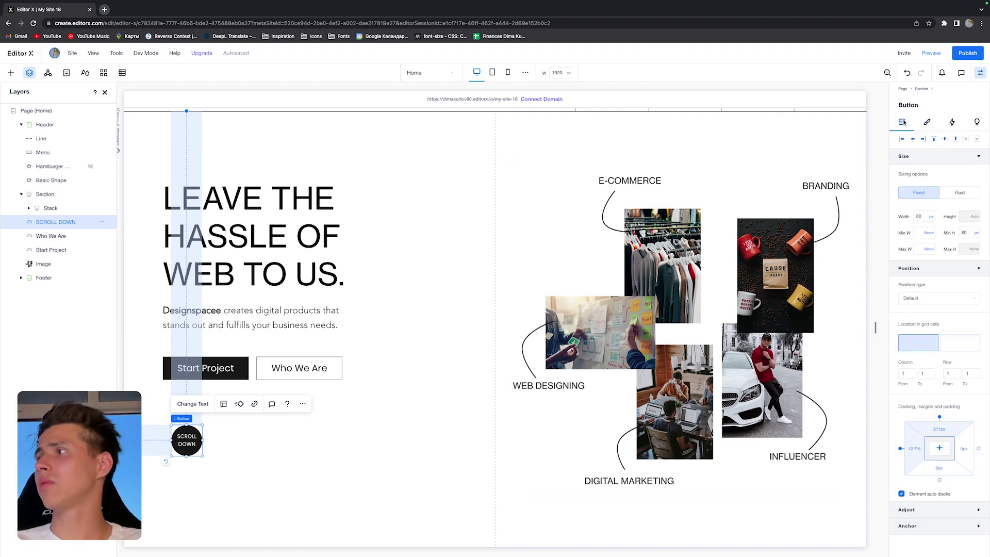
pyautogui.click(901, 451)
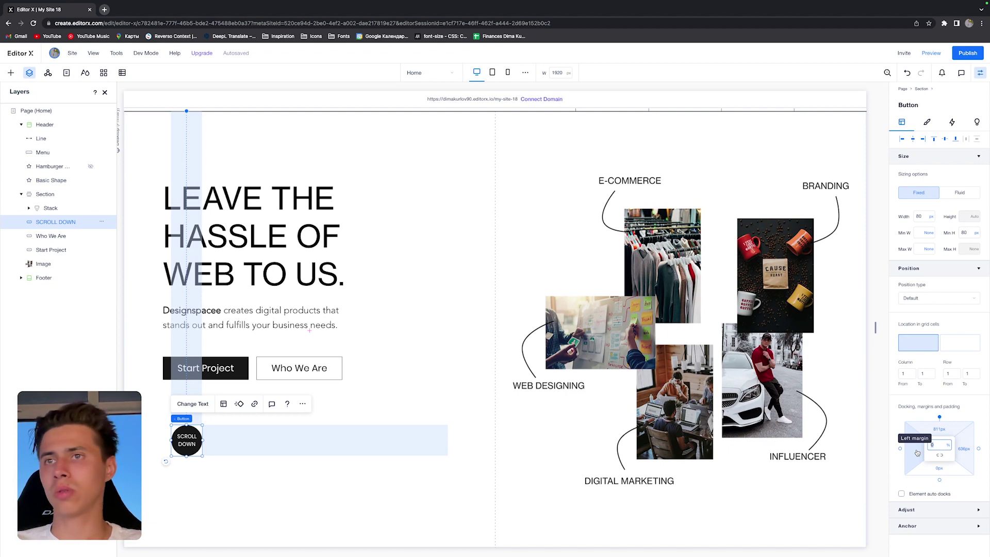
pyautogui.click(901, 448)
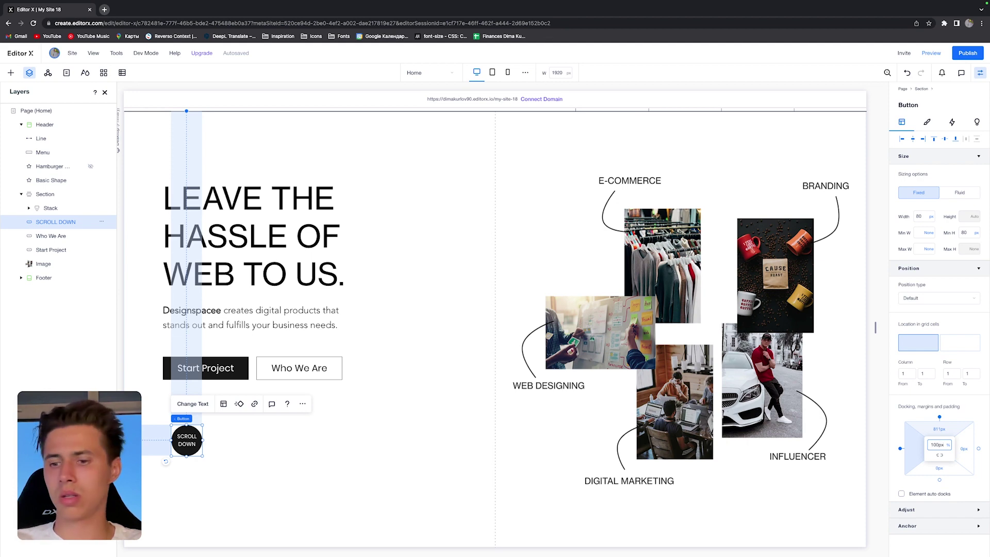
pyautogui.click(160, 200)
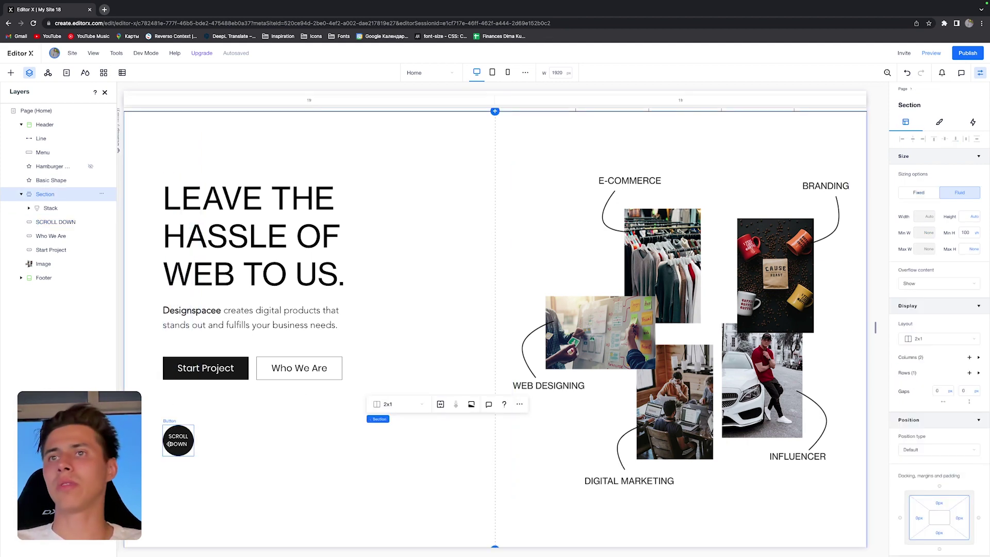
pyautogui.scroll(1, 204, 303)
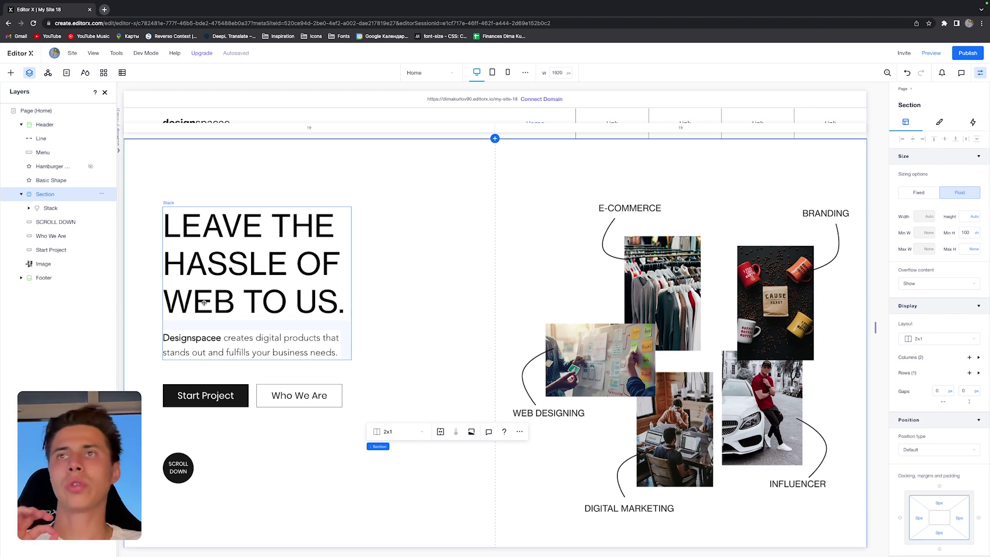
# Set the hero paragraph to Neue Haas Grotesk Text Pro and widen its box to two lines
pyautogui.doubleClick(206, 340)
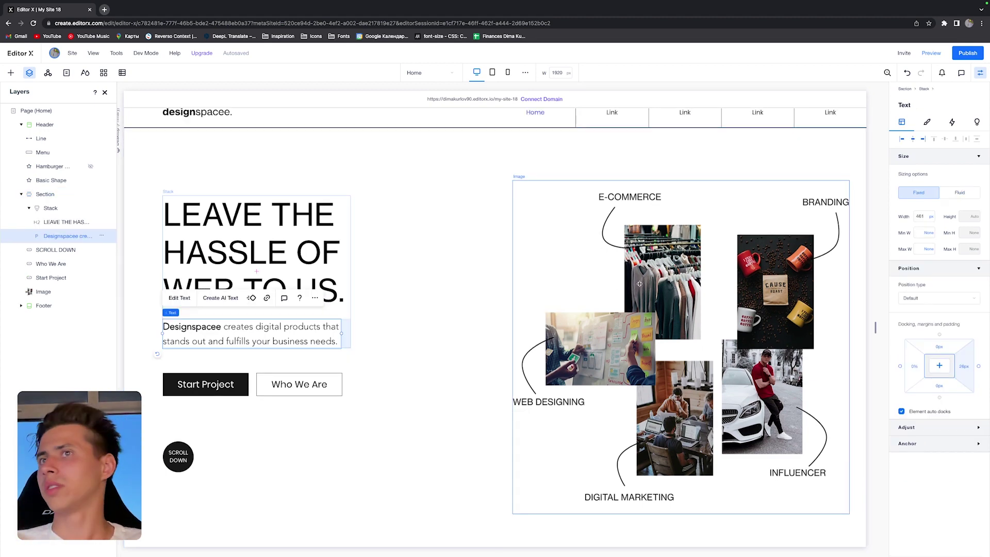
pyautogui.click(926, 122)
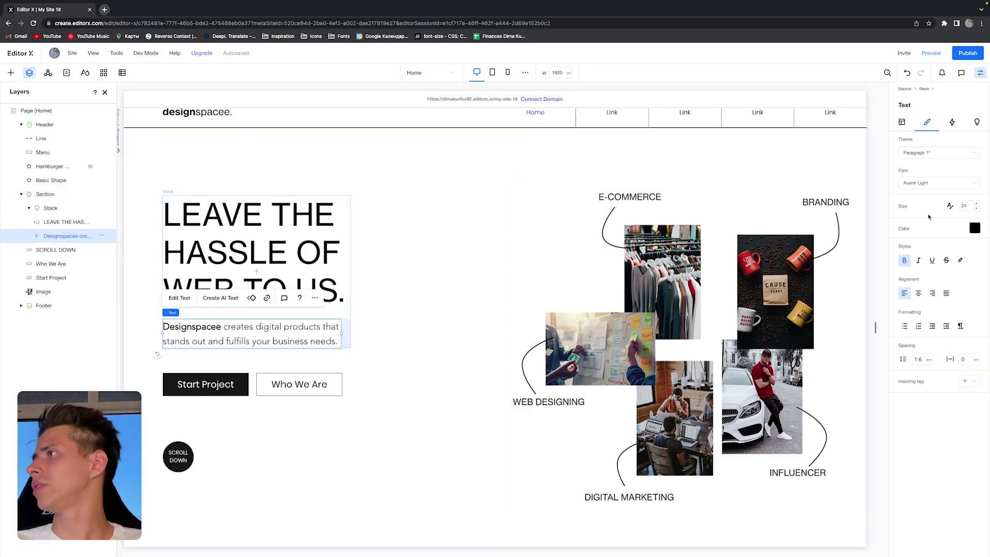
pyautogui.click(928, 183)
pyautogui.scroll(-10, 922, 237)
pyautogui.scroll(15, 923, 238)
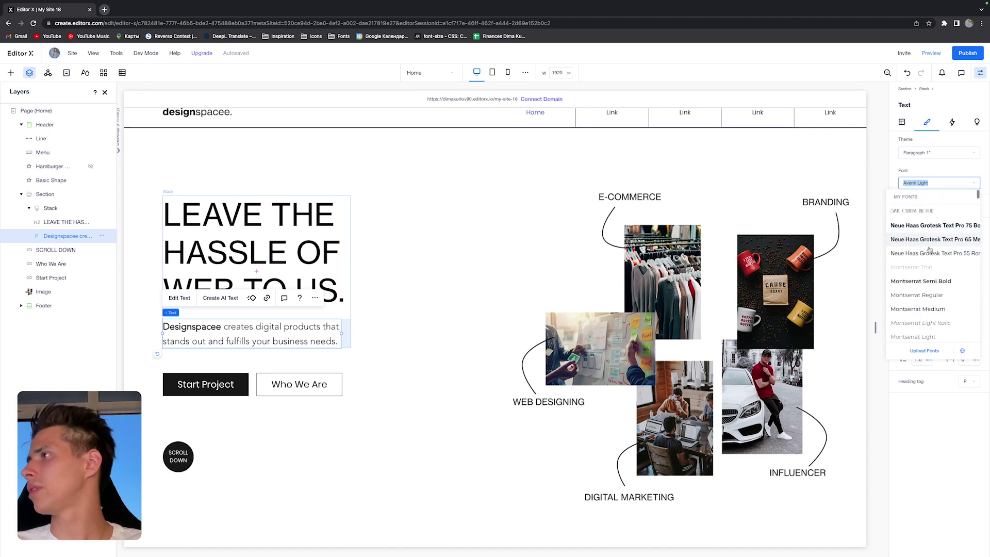
pyautogui.click(929, 252)
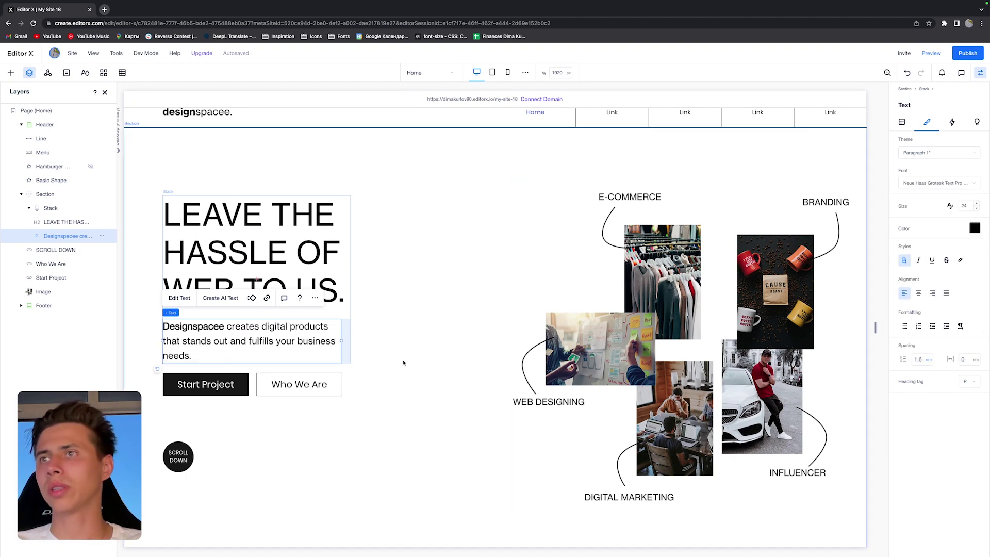
pyautogui.moveTo(341, 341); pyautogui.dragTo(349, 341)
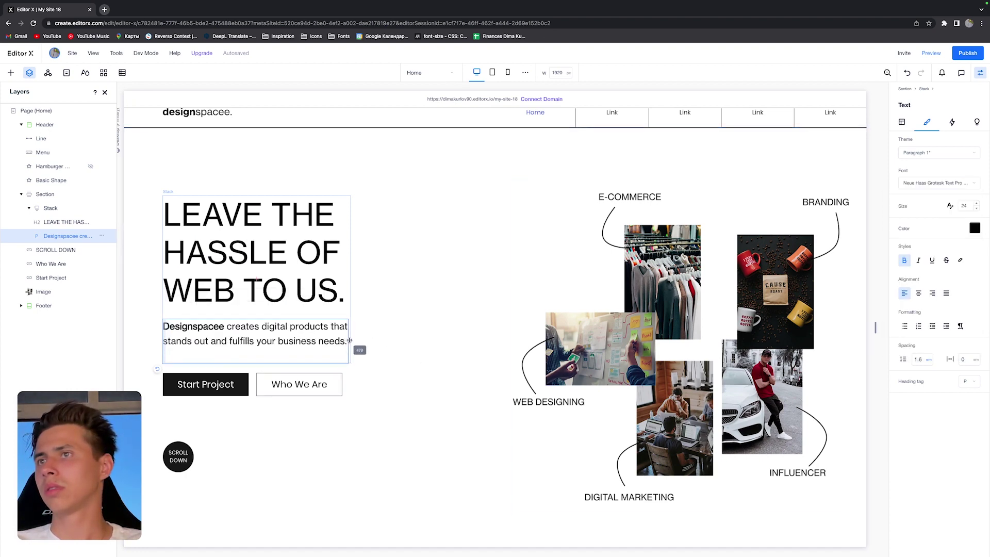
# Move the Start Project and Who We Are buttons together just under the paragraph
pyautogui.click(363, 337)
pyautogui.click(205, 384)
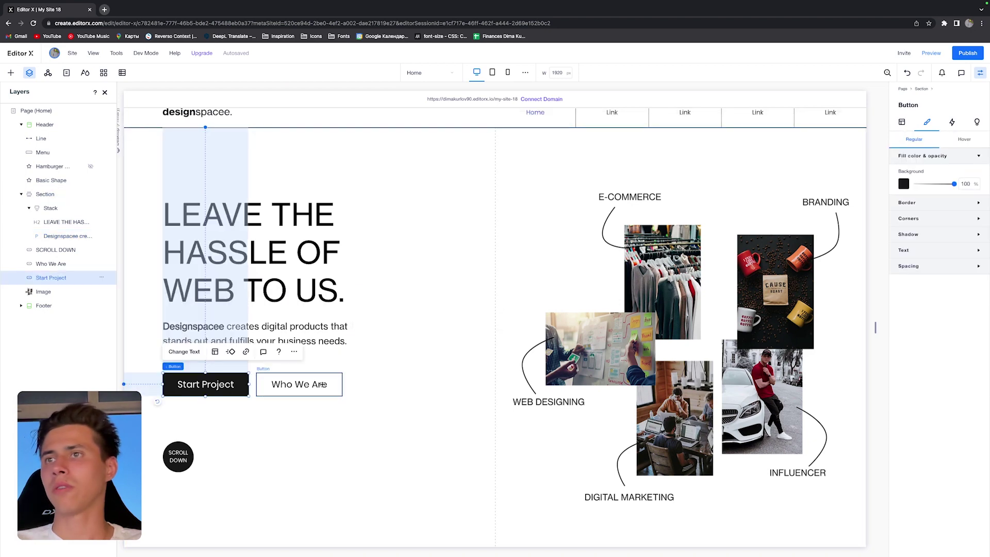
pyautogui.keyDown('shift'); pyautogui.click(323, 384); pyautogui.keyUp('shift')
pyautogui.moveTo(298, 382); pyautogui.dragTo(298, 355)
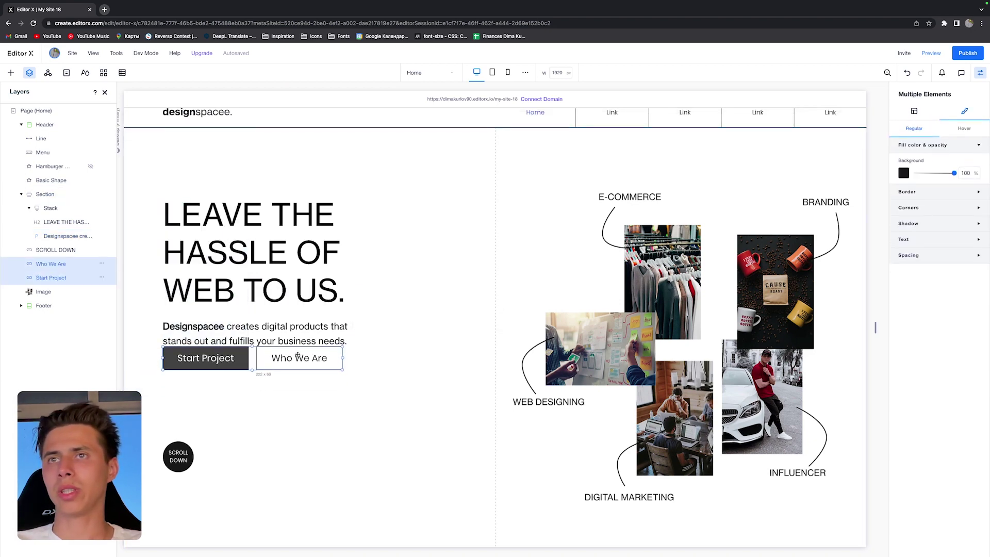
pyautogui.hotkey('shift', 'Down')
pyautogui.hotkey('shift', 'Down')
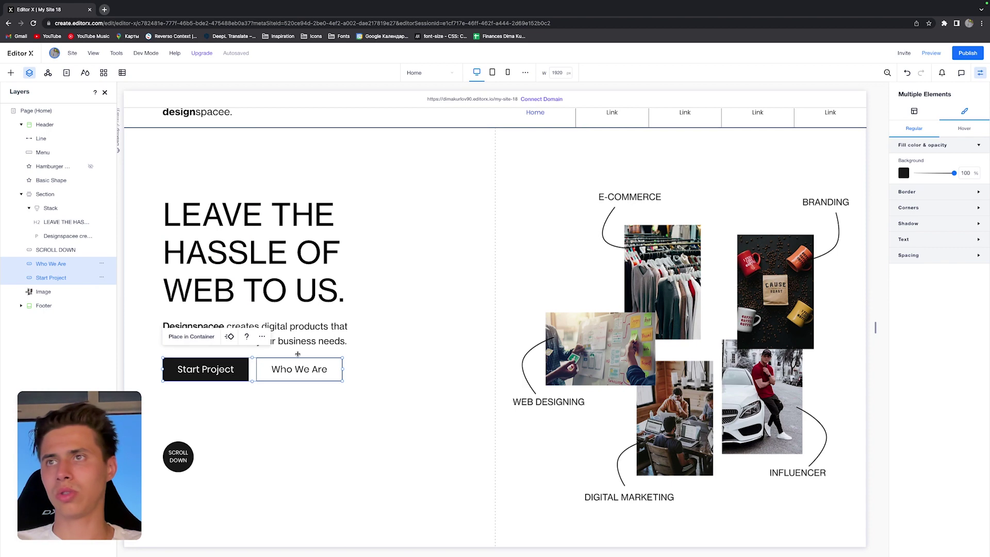
pyautogui.hotkey('shift', 'Down')
pyautogui.click(381, 348)
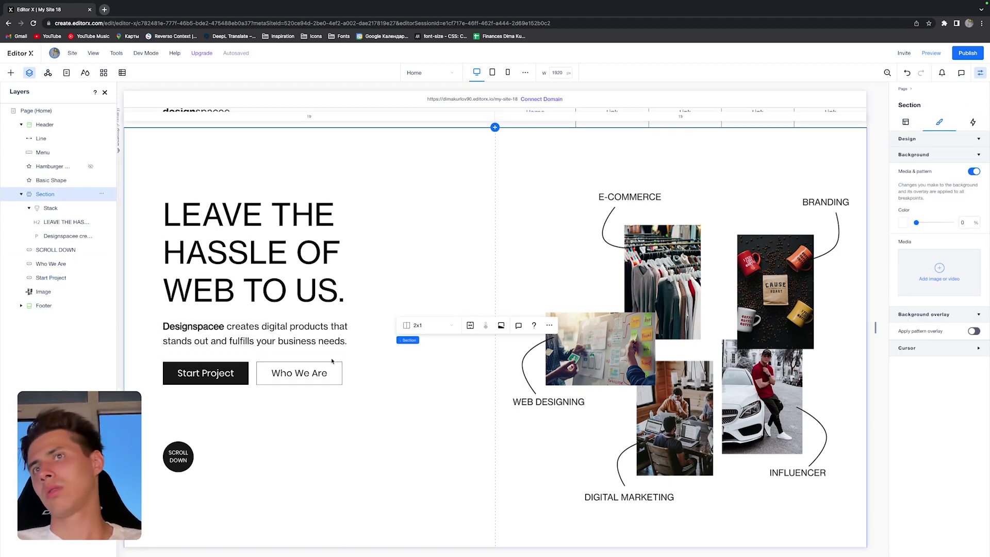
pyautogui.click(299, 373)
pyautogui.keyDown('shift'); pyautogui.click(215, 374); pyautogui.keyUp('shift')
pyautogui.hotkey('shift', 'Down')
pyautogui.hotkey('shift', 'Down')
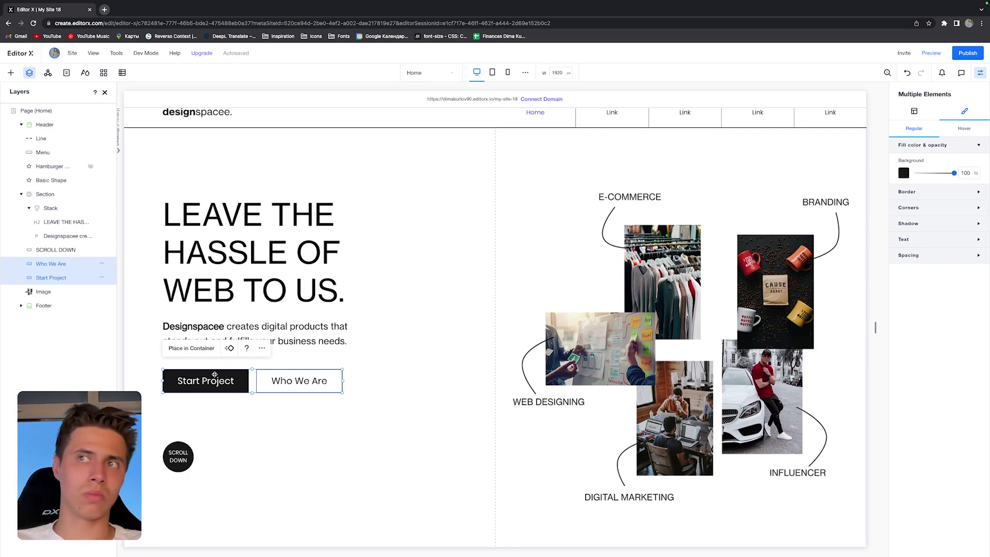
# Wrap the heading stack and both buttons in a new container centred vertically
pyautogui.scroll(1, 391, 356)
pyautogui.moveTo(391, 356); pyautogui.dragTo(276, 398)
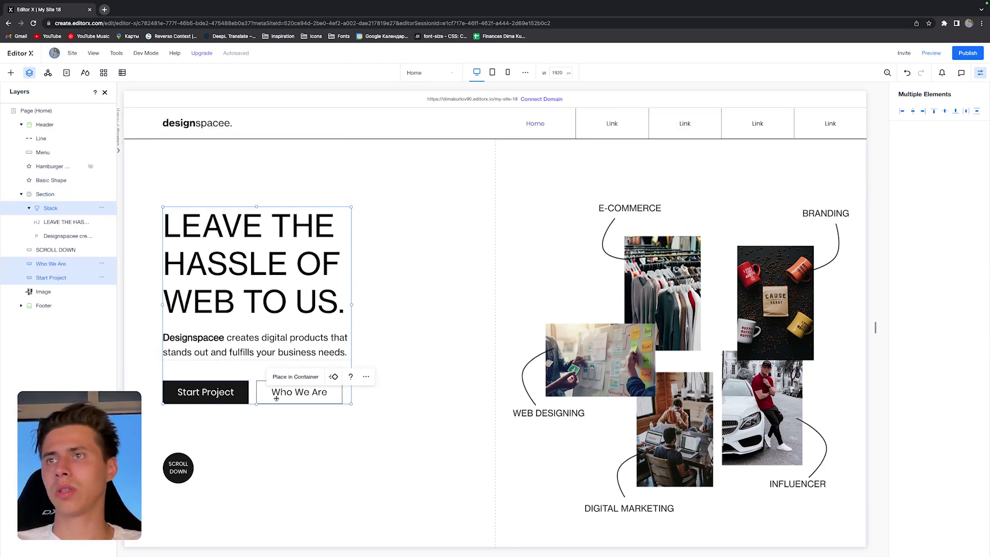
pyautogui.click(301, 377)
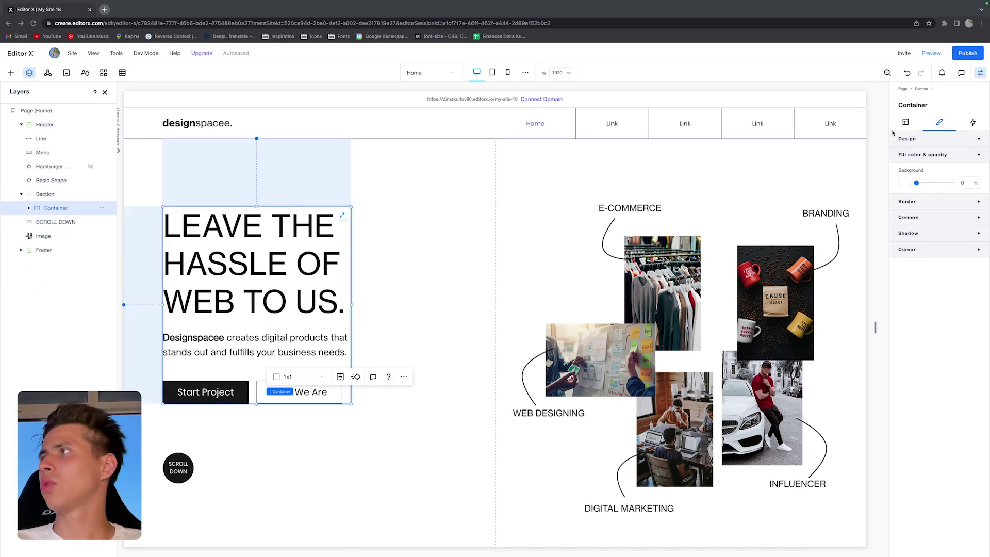
pyautogui.click(906, 122)
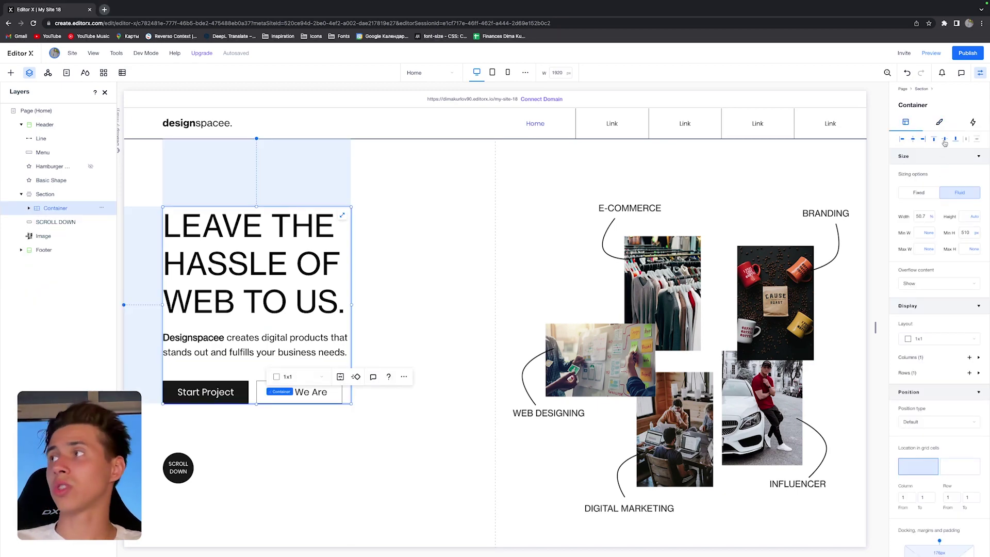
pyautogui.click(944, 139)
pyautogui.scroll(-2, 172, 426)
pyautogui.click(178, 405)
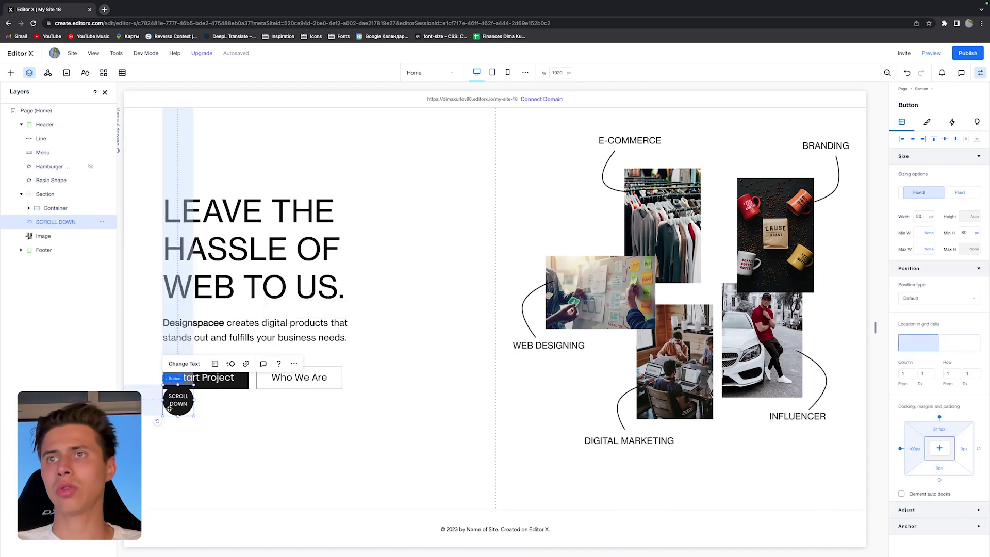
# Dock the SCROLL DOWN button to the hero section's bottom and adjust its bottom margin
pyautogui.click(939, 480)
pyautogui.click(939, 468)
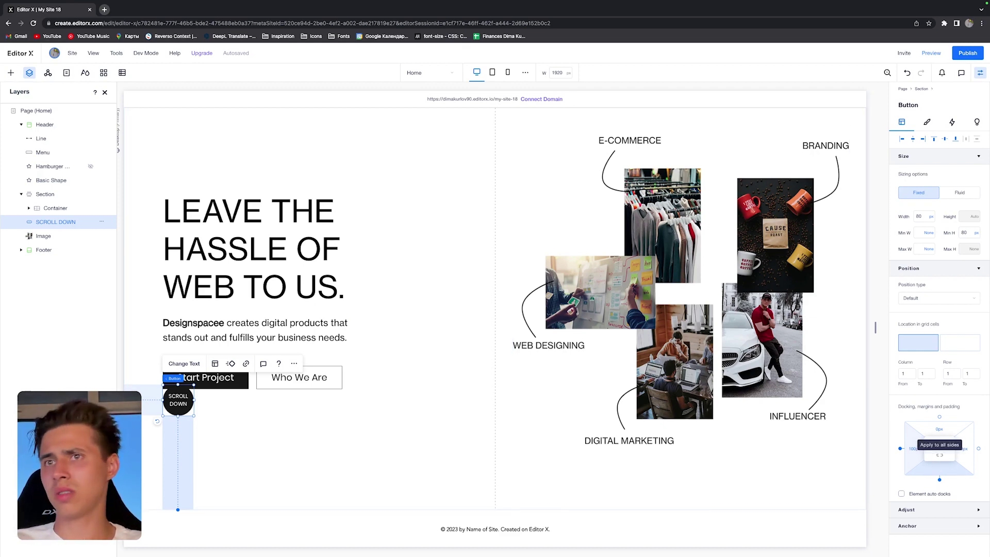
pyautogui.click(520, 203)
pyautogui.scroll(2, 521, 203)
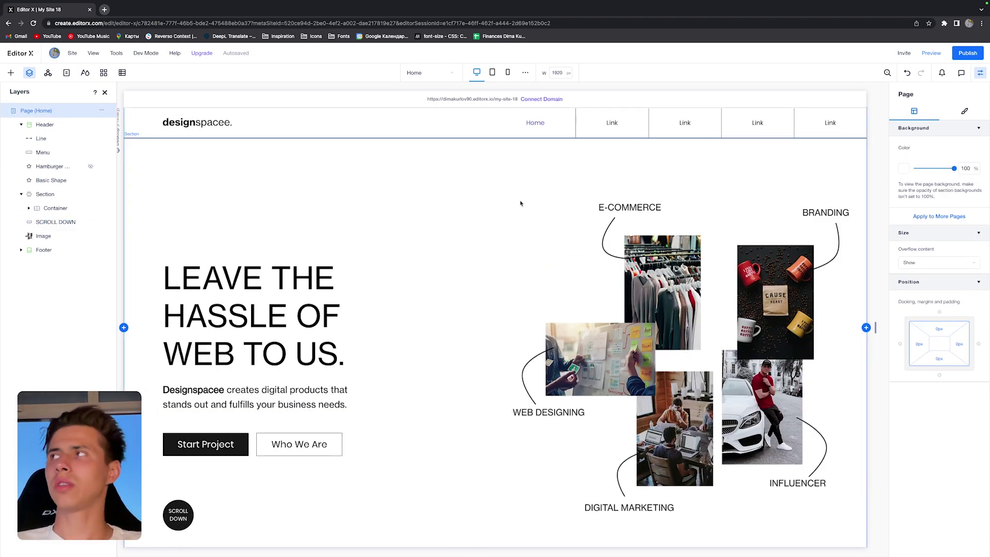
# Preview the site and stretch the preview to 2150 px wide
pyautogui.click(932, 53)
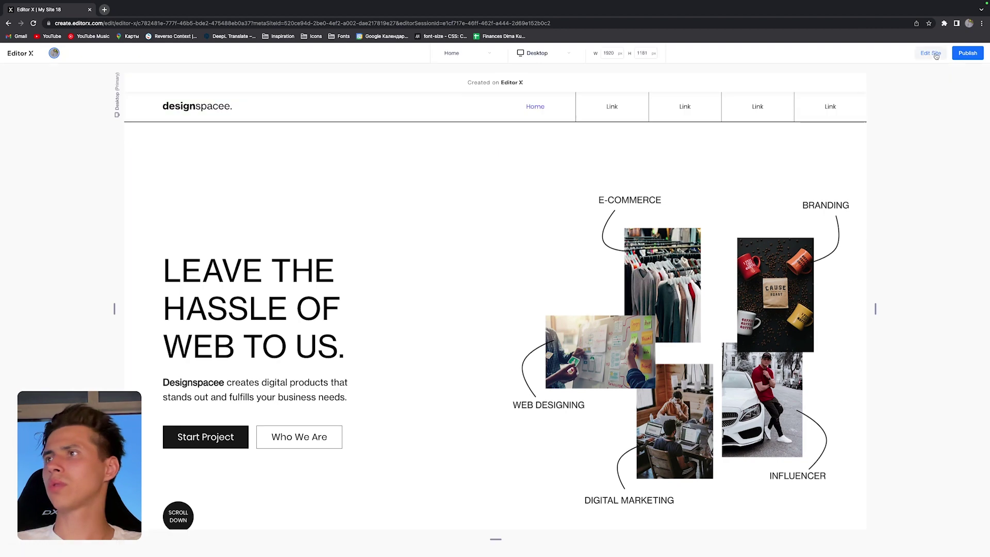
pyautogui.scroll(-1, 644, 230)
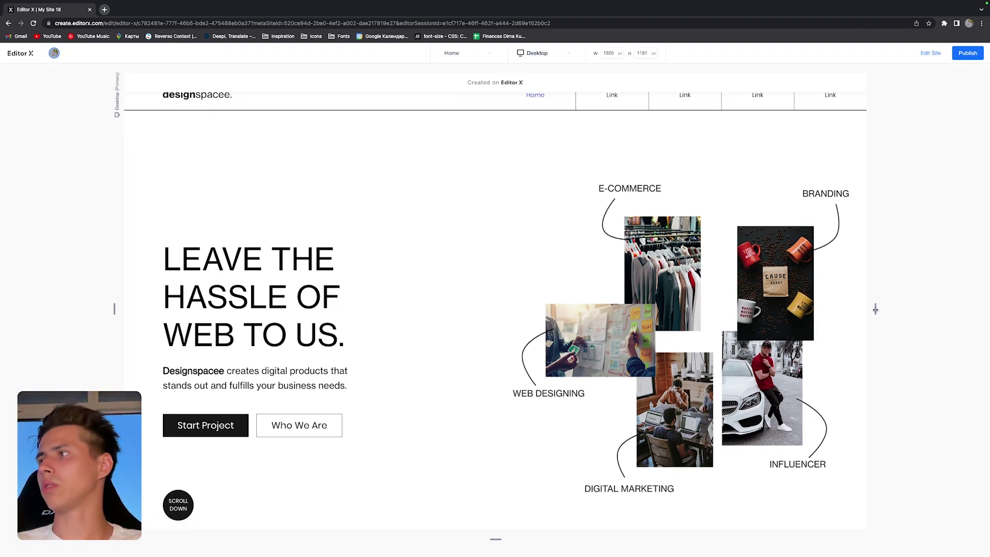
pyautogui.moveTo(874, 308); pyautogui.dragTo(945, 303)
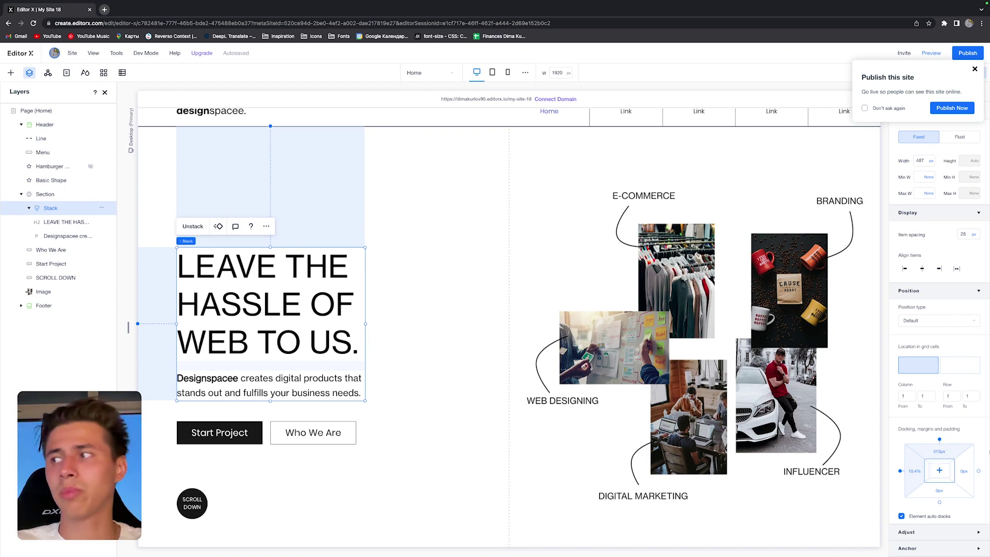
pyautogui.click(921, 470)
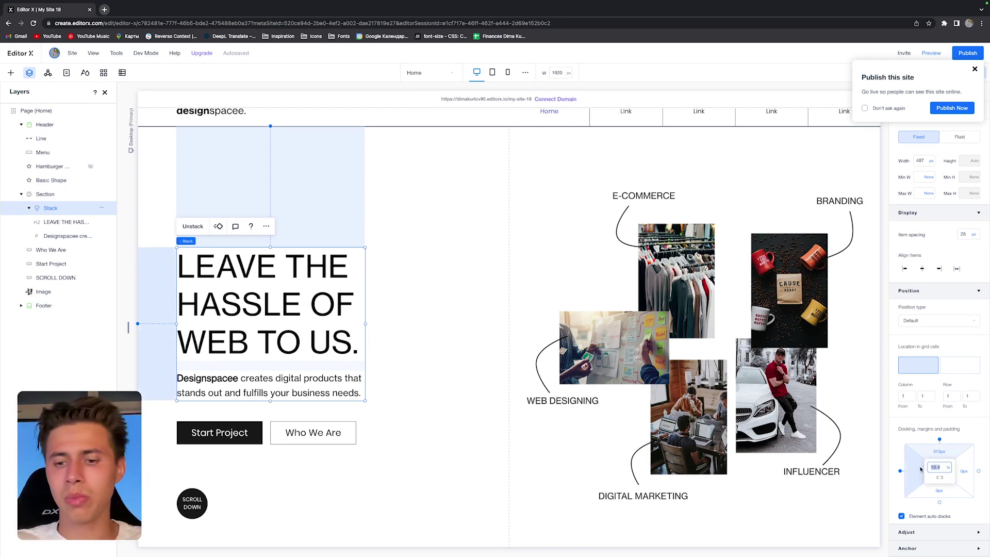
pyautogui.write('100px')
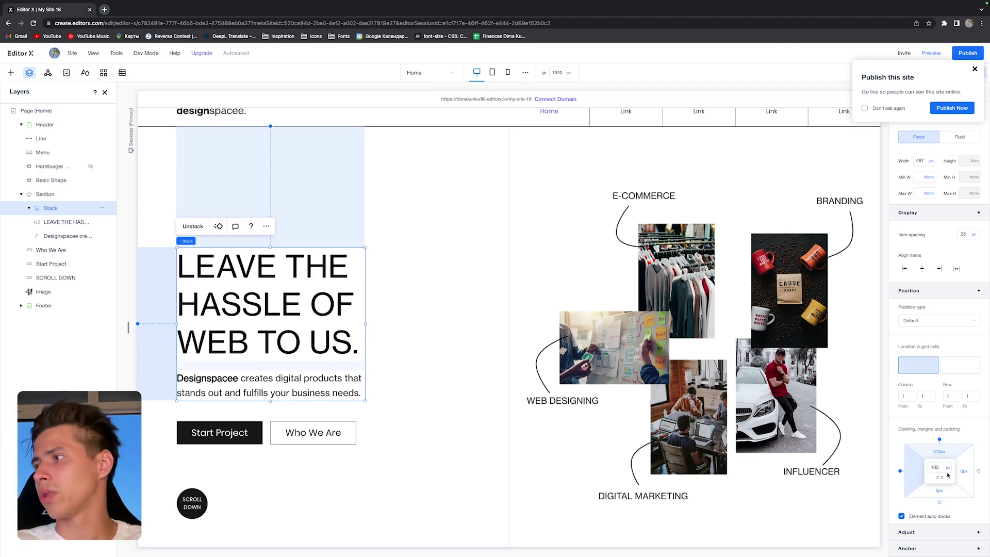
pyautogui.click(717, 477)
pyautogui.click(498, 346)
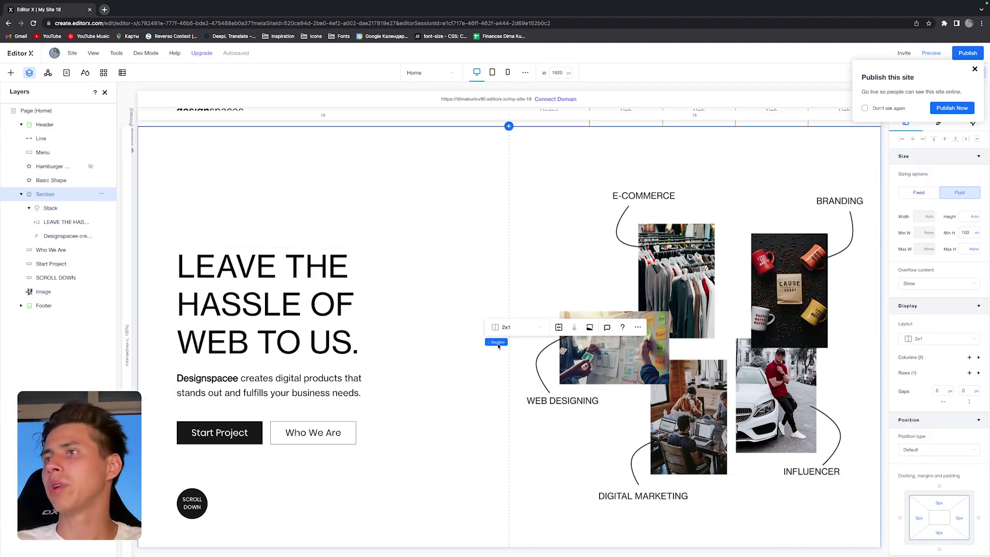
pyautogui.click(931, 53)
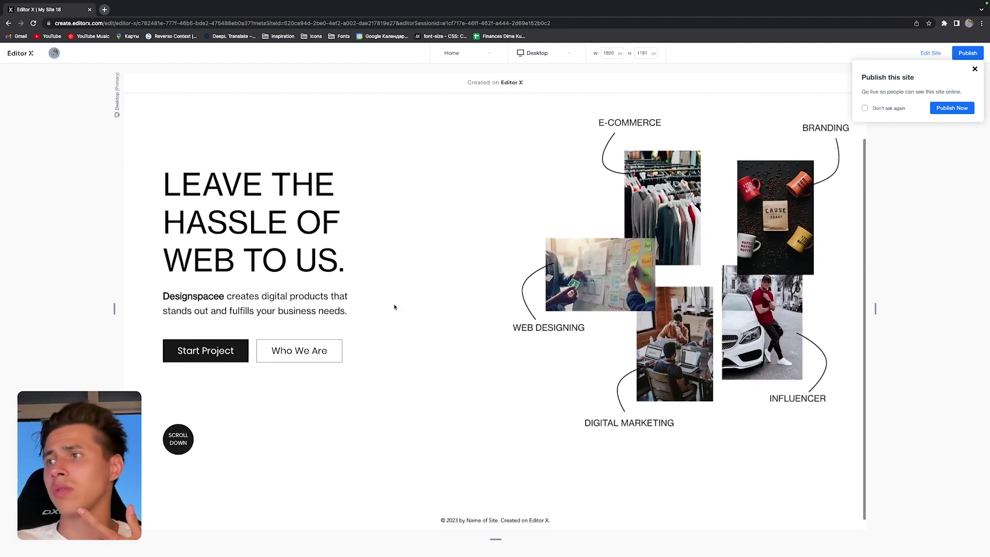
pyautogui.moveTo(115, 308)
pyautogui.mouseDown()
pyautogui.moveTo(102, 312)
pyautogui.moveTo(114, 323)
pyautogui.moveTo(105, 307)
pyautogui.mouseUp()
# Back in the editor, rename the second header menu link to Services
pyautogui.hotkey('ctrl', 'p')
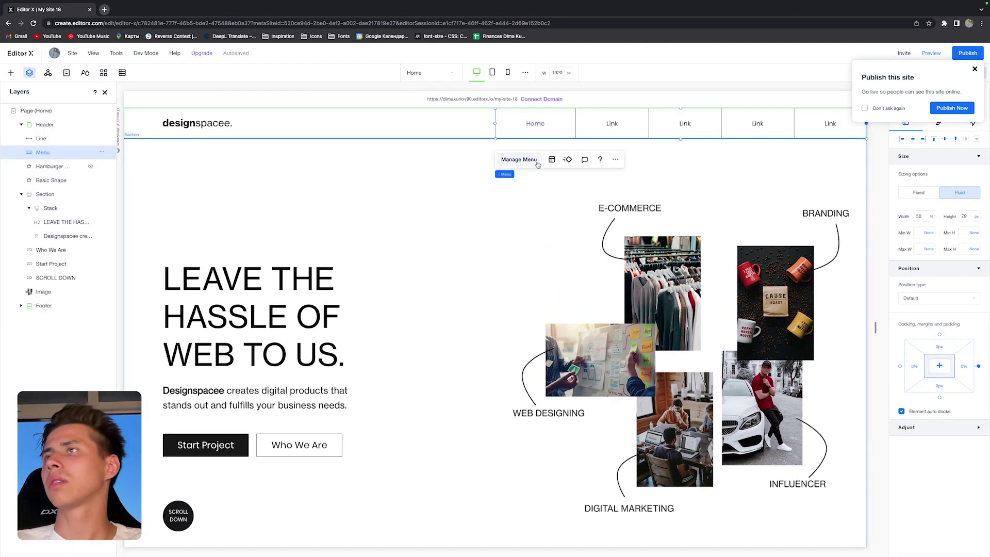
pyautogui.click(518, 159)
pyautogui.click(466, 209)
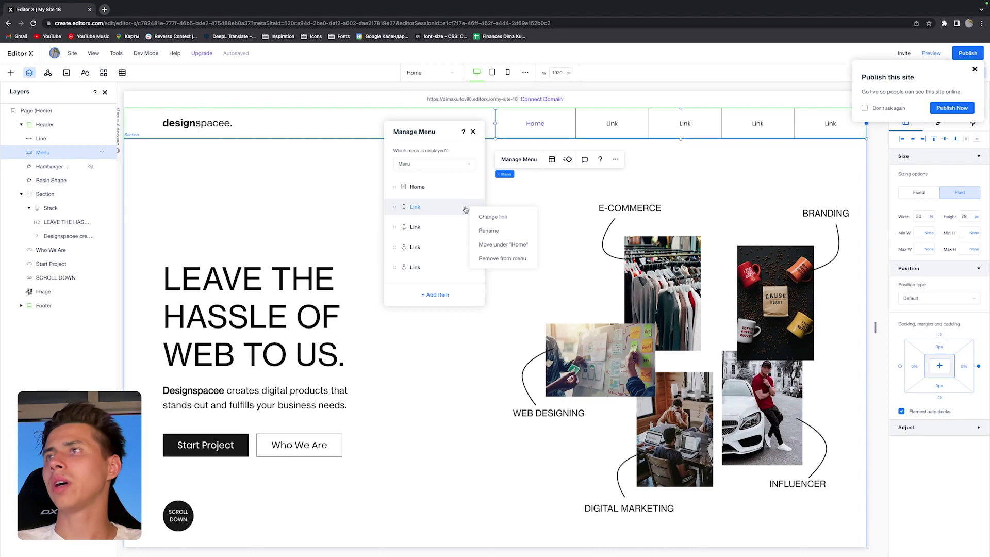
pyautogui.click(488, 231)
pyautogui.write('Services')
pyautogui.press('Return')
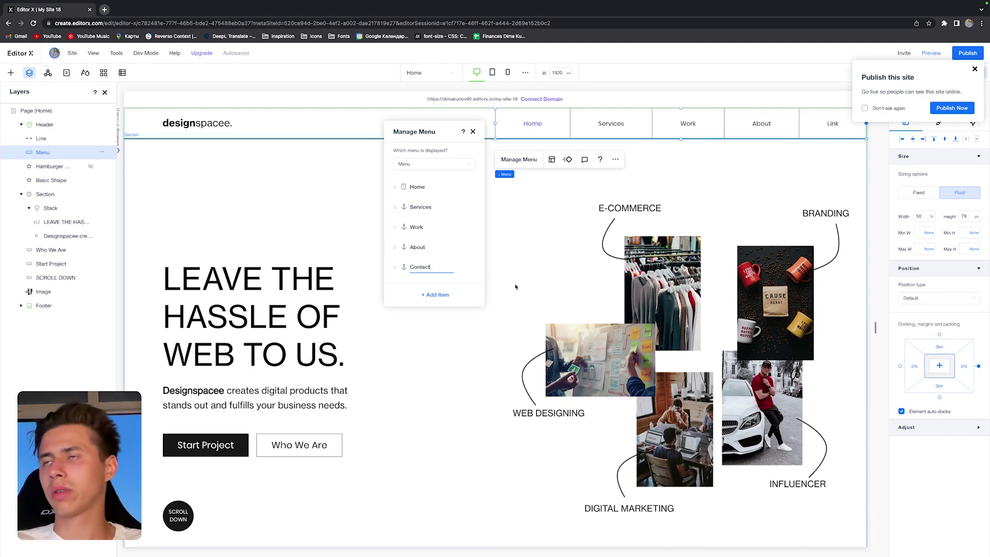
pyautogui.click(515, 286)
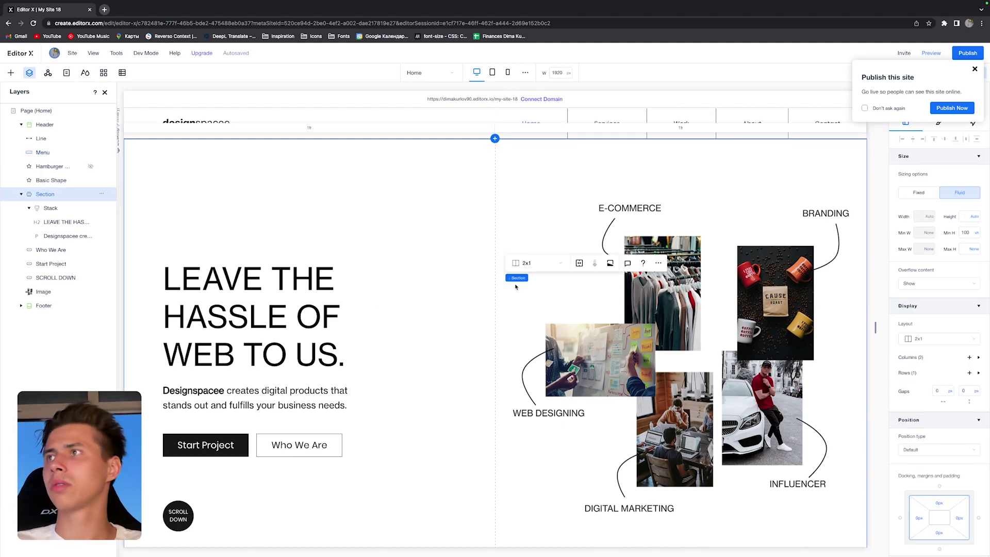
pyautogui.click(692, 164)
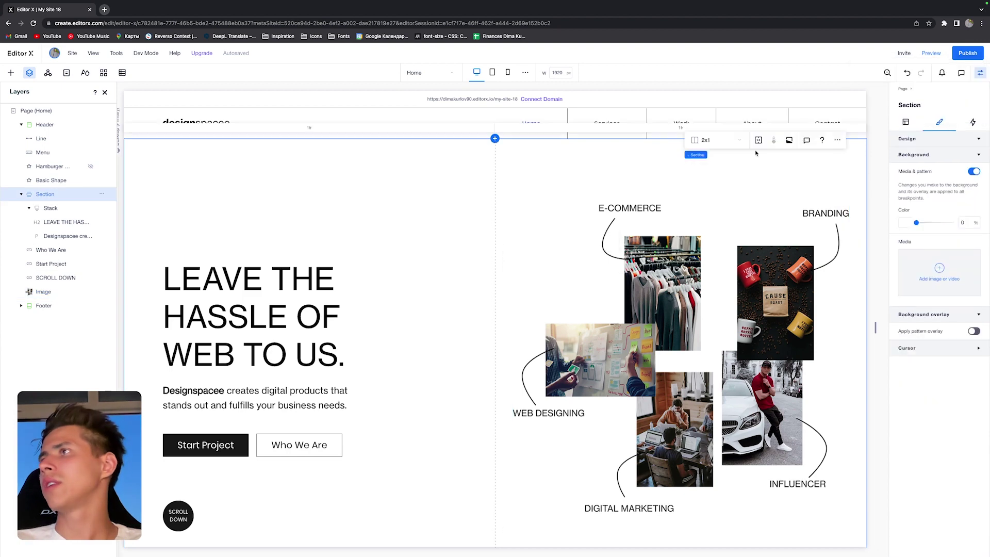
pyautogui.click(526, 122)
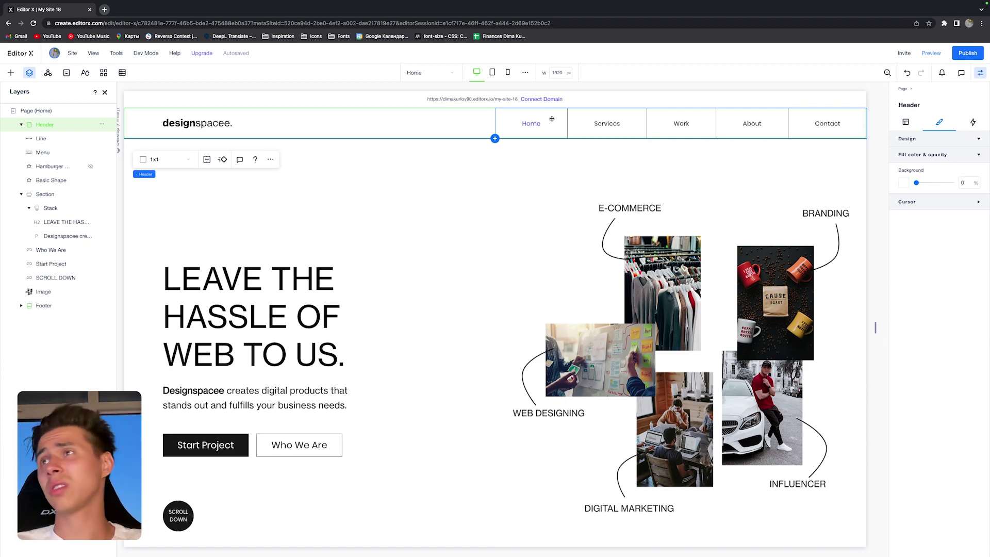
# Make the menu's clicked text black and set its font to Neue Haas Grotesk Text Pro at 18 px
pyautogui.click(551, 118)
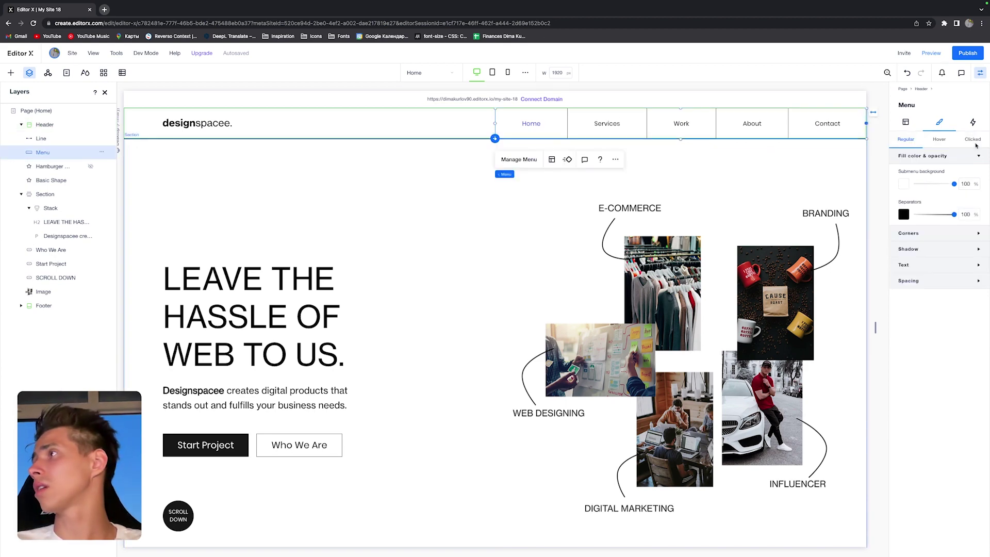
pyautogui.click(974, 142)
pyautogui.click(973, 175)
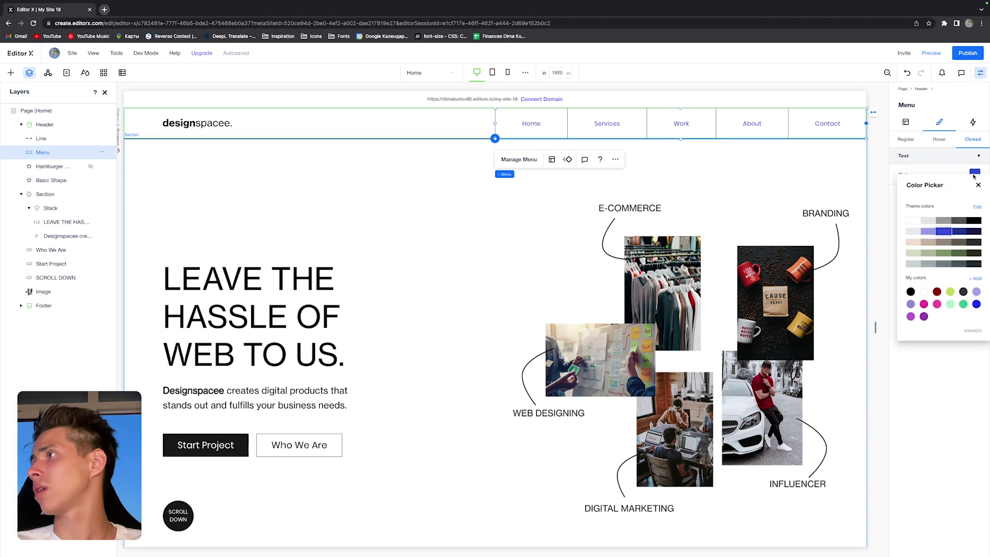
pyautogui.click(973, 221)
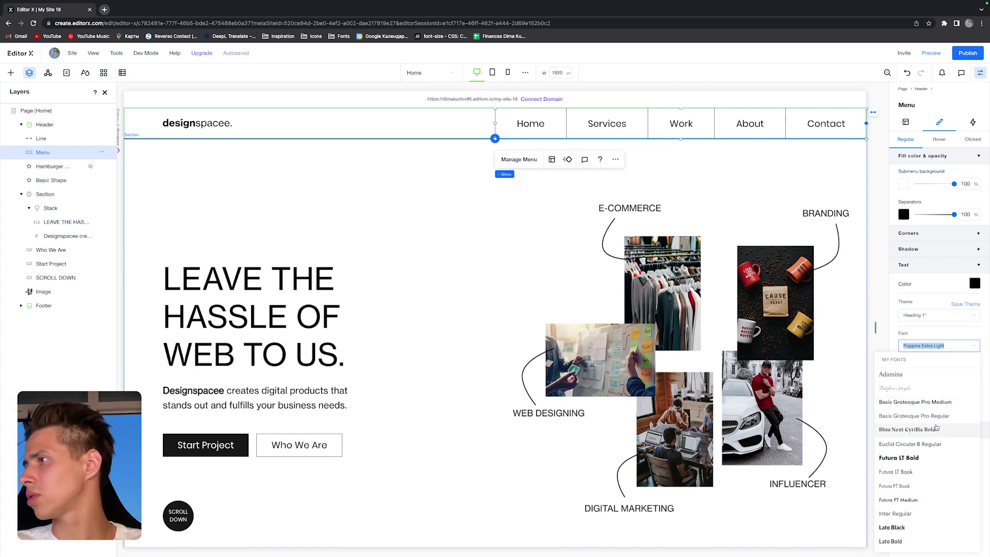
pyautogui.click(934, 416)
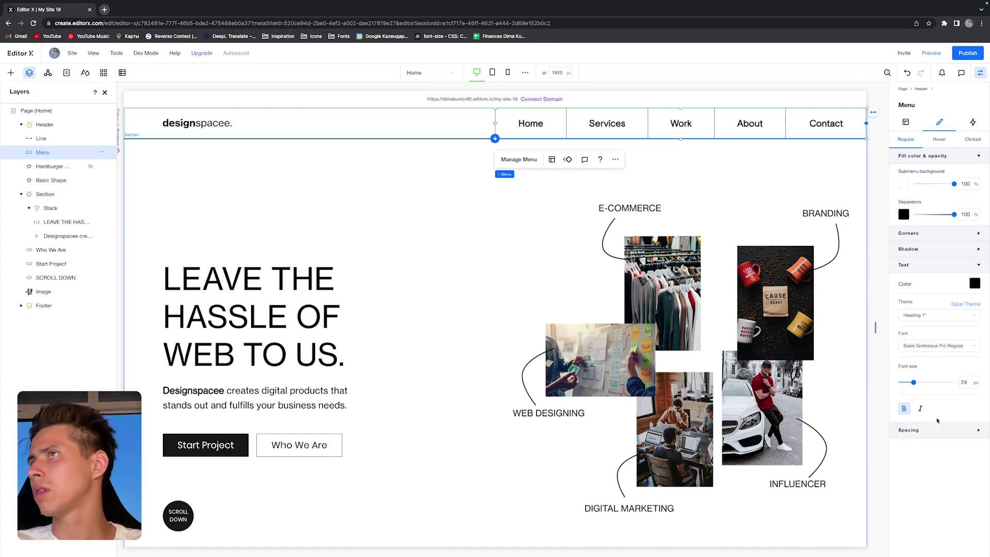
pyautogui.click(936, 345)
pyautogui.scroll(-5, 929, 391)
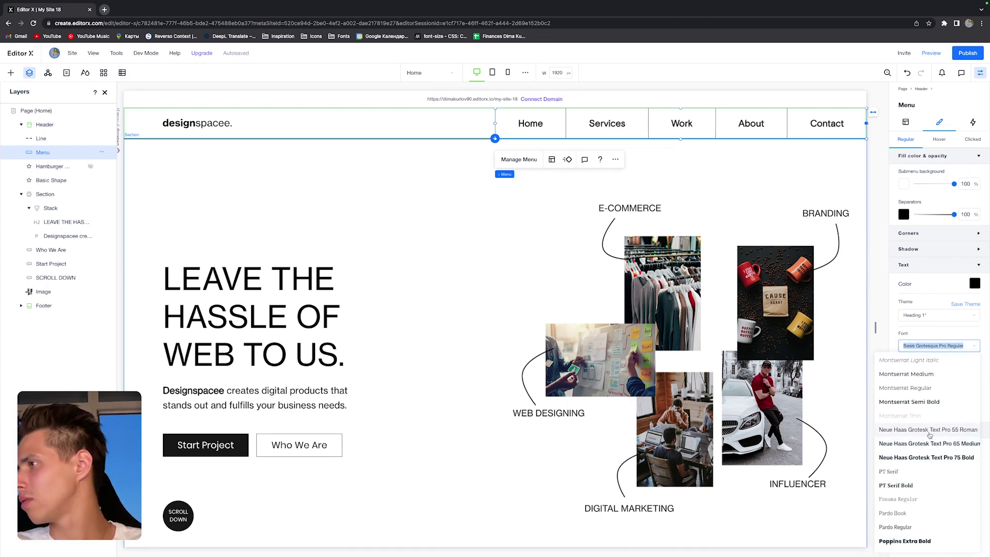
pyautogui.click(930, 435)
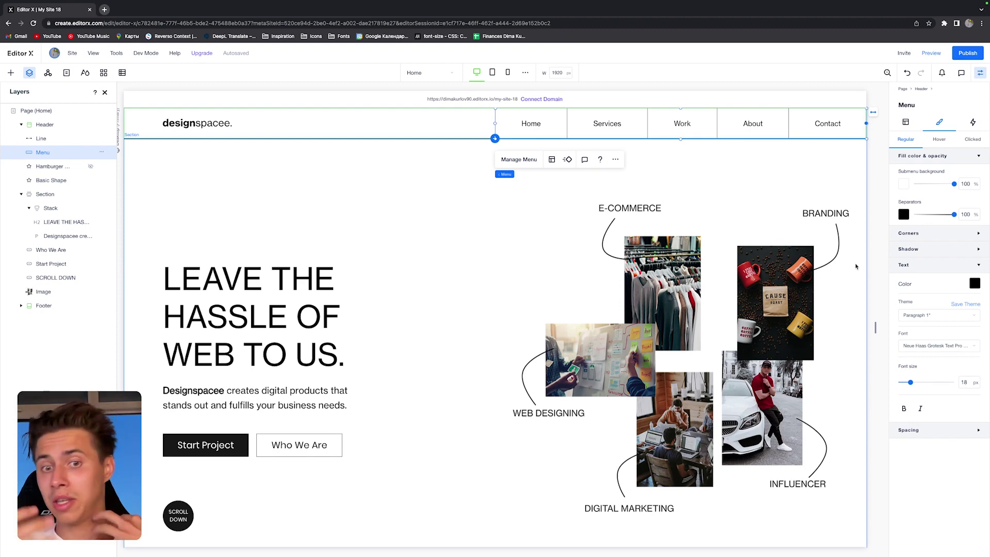
pyautogui.press('Escape')
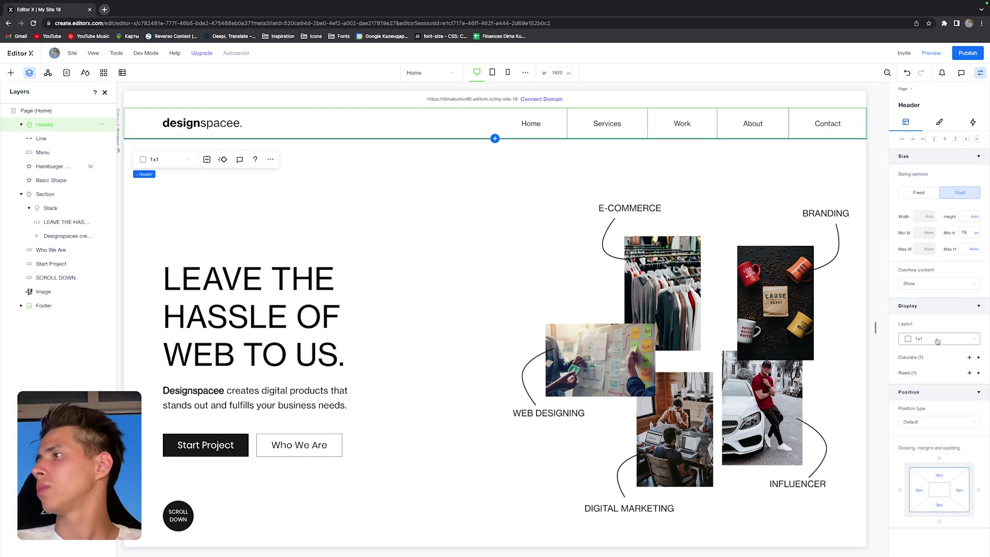
# Set the header's position type to Pinned
pyautogui.click(934, 421)
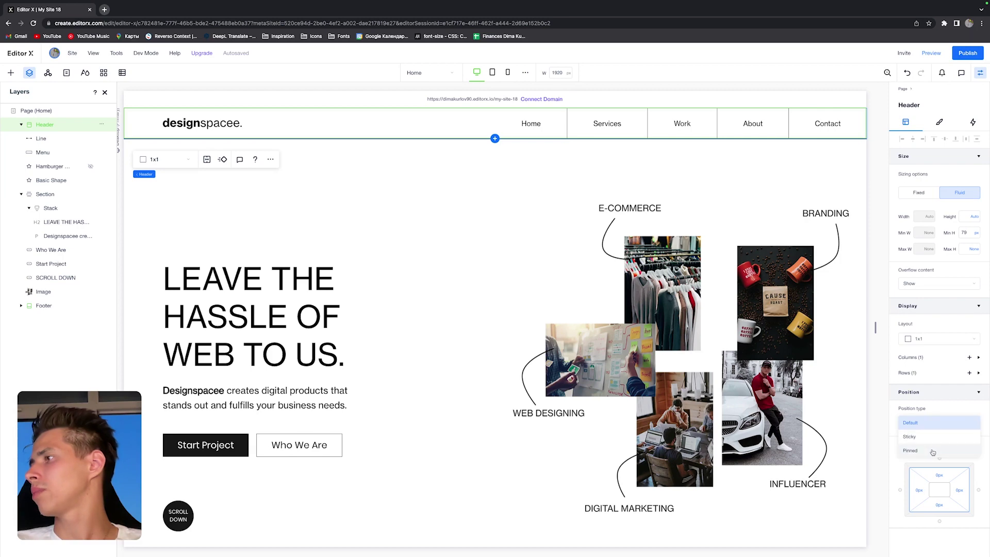
pyautogui.click(934, 437)
pyautogui.click(749, 166)
pyautogui.scroll(-3, 753, 201)
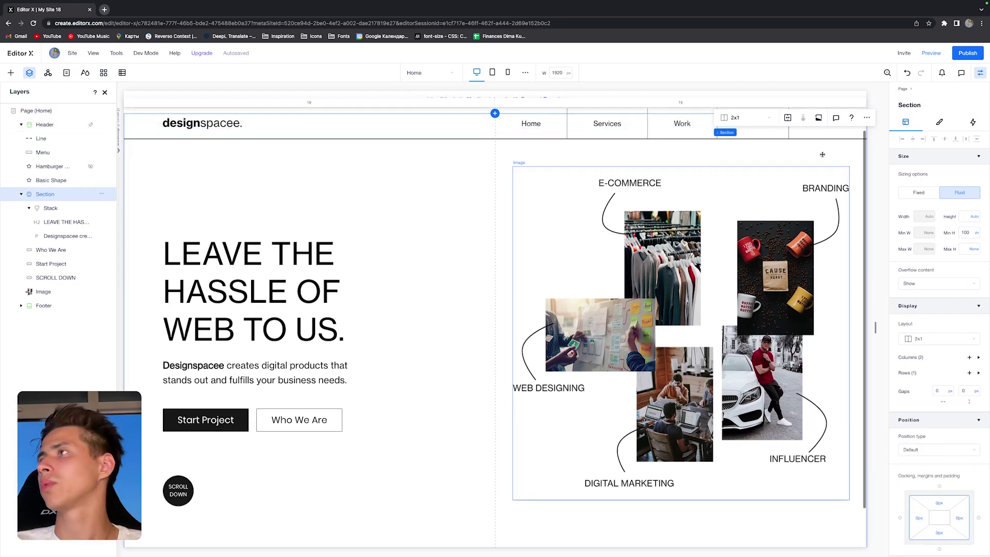
pyautogui.scroll(3, 759, 237)
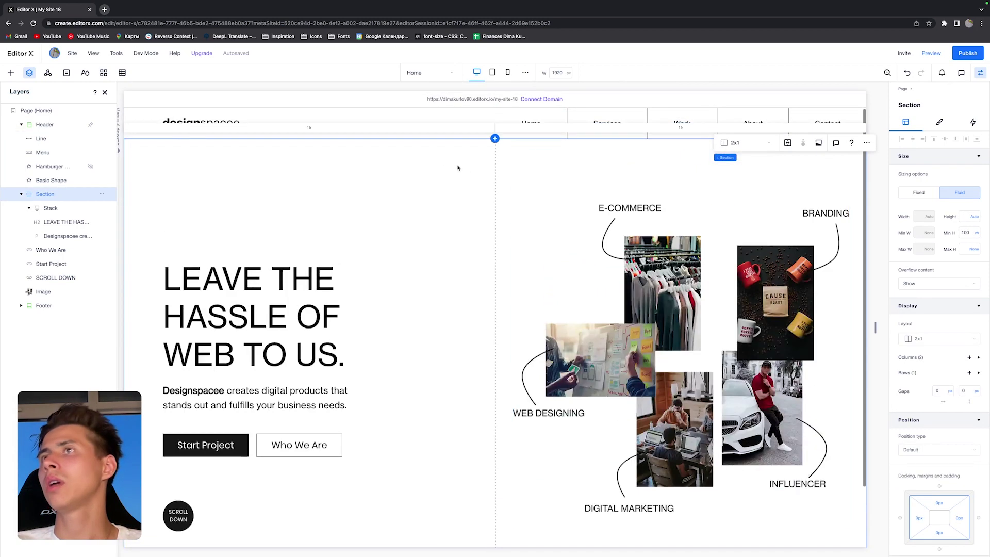
# Raise the header's background opacity to 100%
pyautogui.click(793, 135)
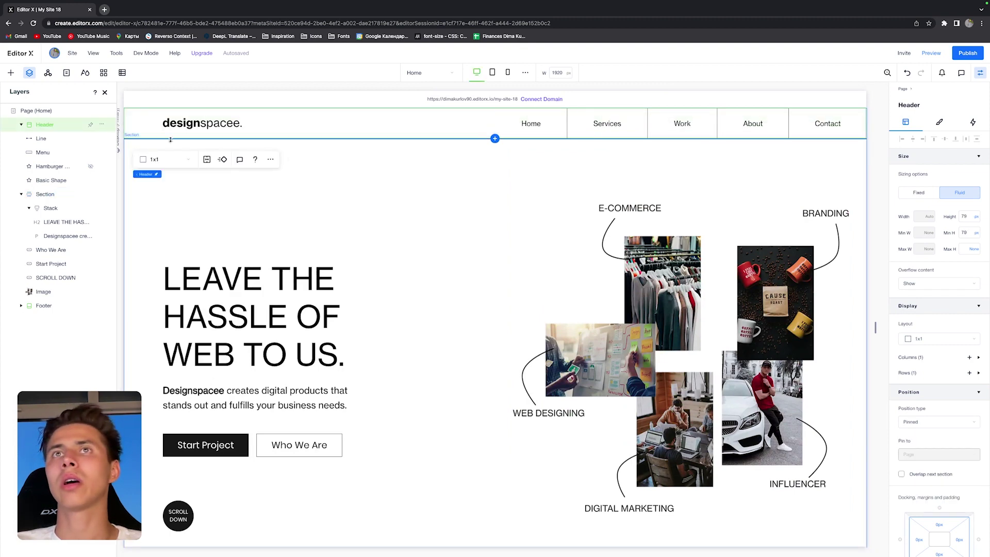
pyautogui.click(21, 125)
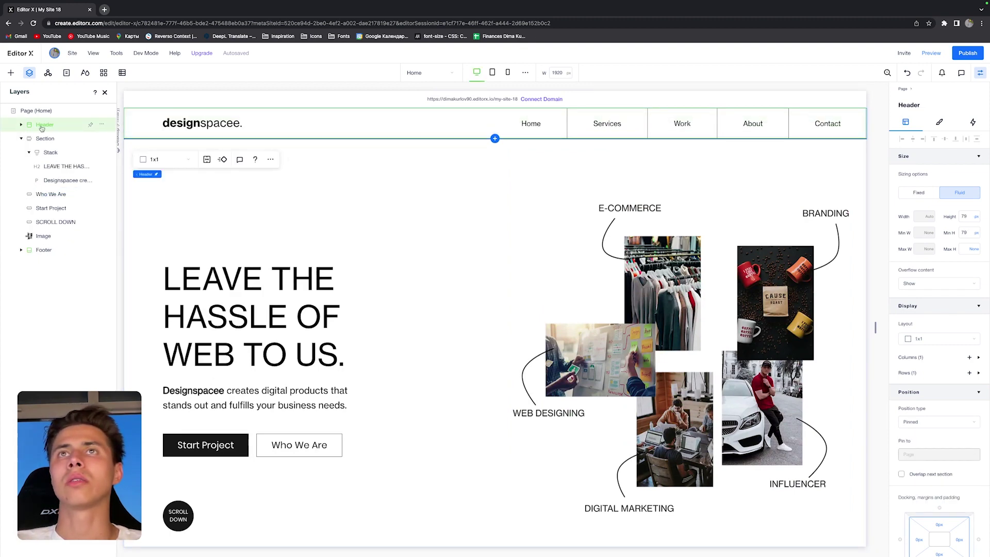
pyautogui.click(937, 122)
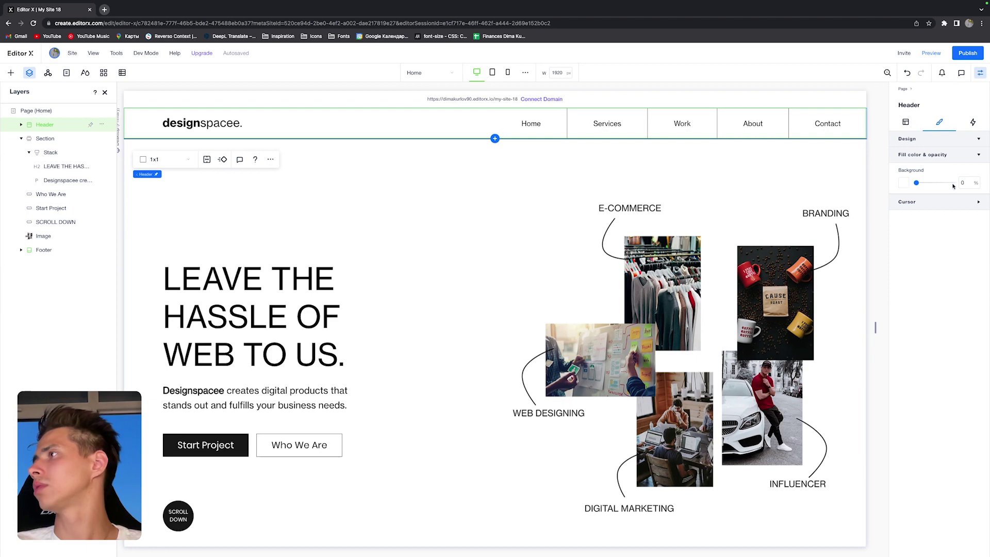
pyautogui.moveTo(917, 184); pyautogui.dragTo(950, 185)
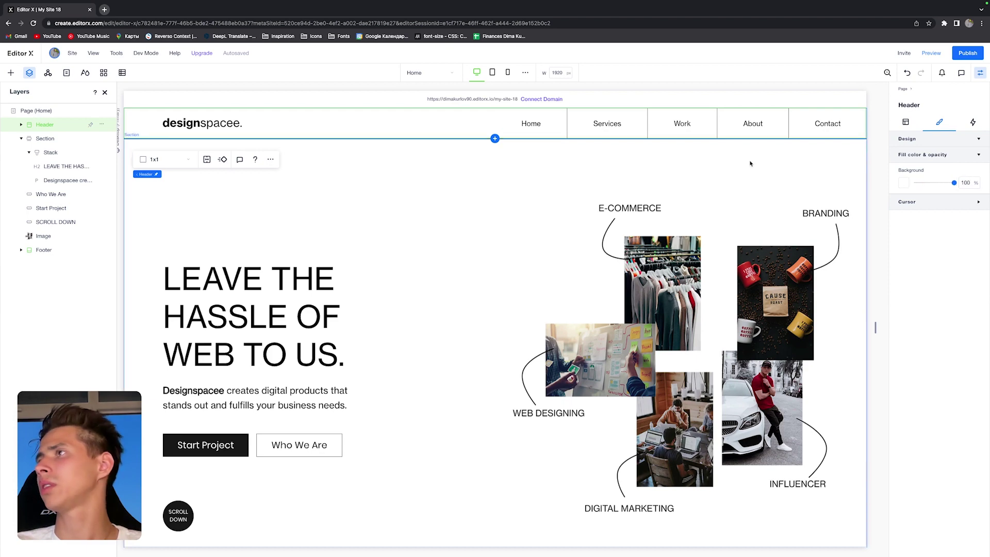
pyautogui.click(517, 178)
pyautogui.scroll(-3, 518, 240)
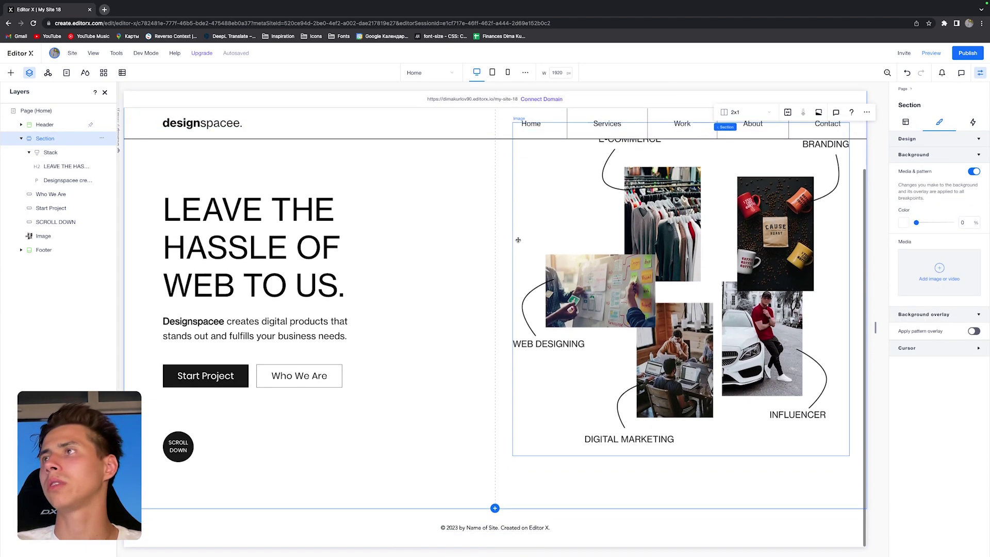
# Add two blank sections below the hero and check the layout in a widened preview
pyautogui.click(494, 508)
pyautogui.click(471, 477)
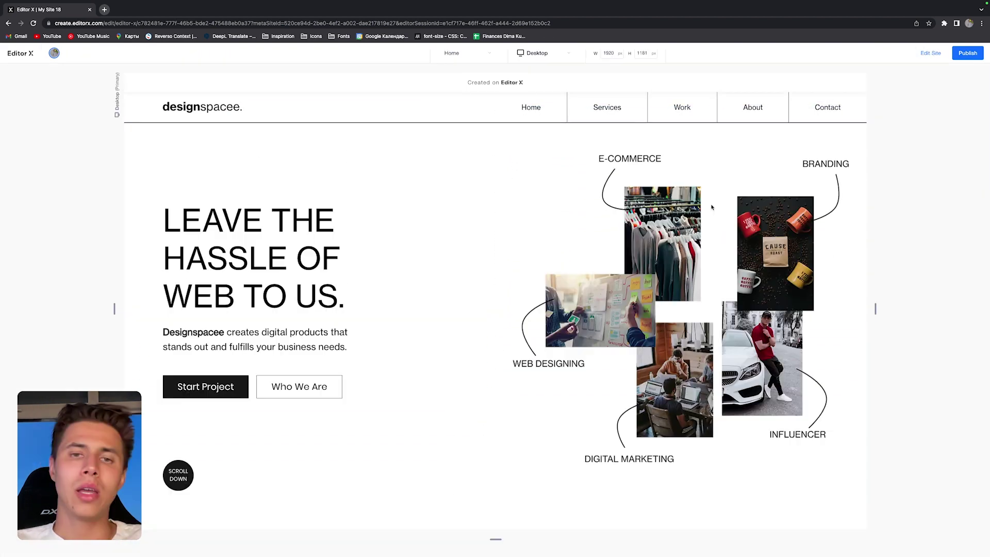
pyautogui.hotkey('ctrl', 'shift', 'p')
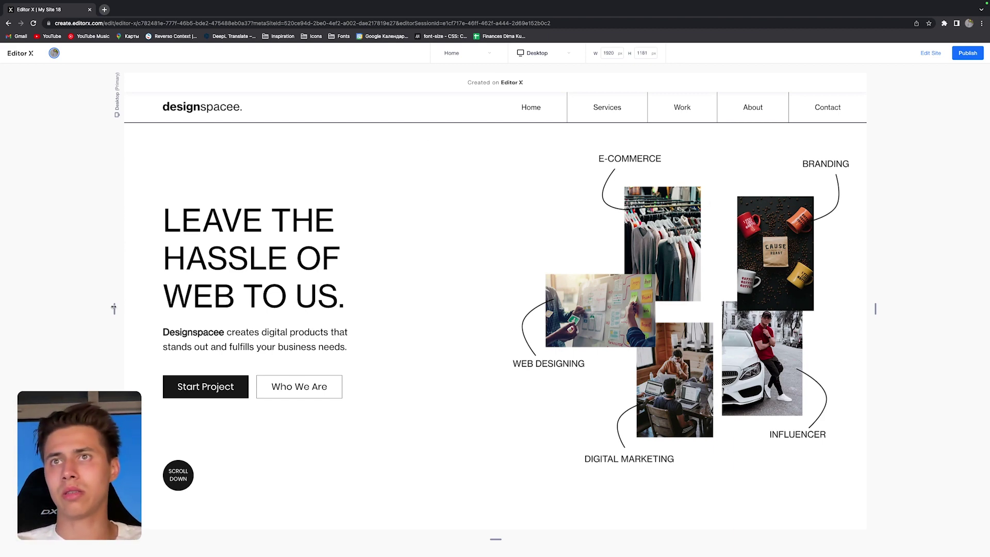
pyautogui.moveTo(114, 308)
pyautogui.mouseDown()
pyautogui.moveTo(74, 309)
pyautogui.moveTo(184, 309)
pyautogui.mouseUp()
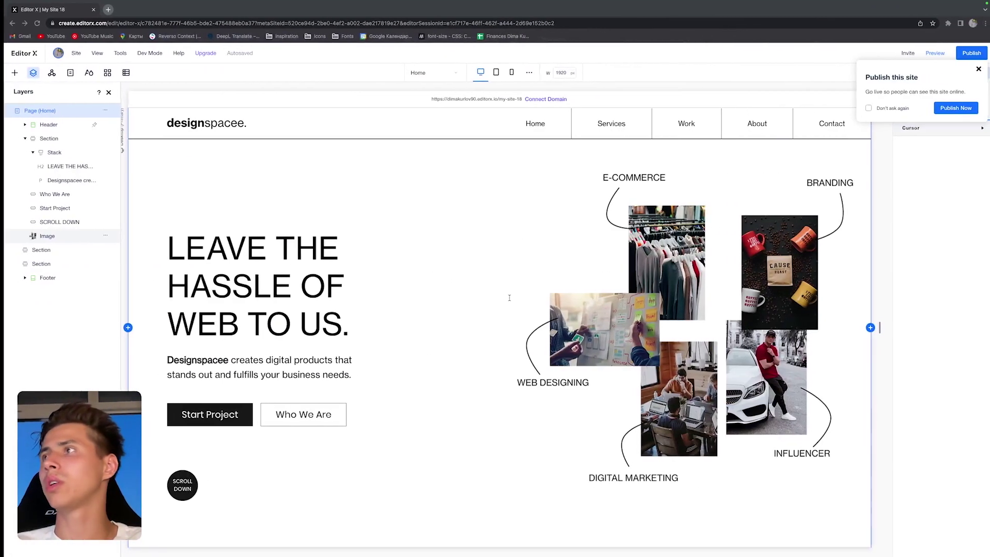
pyautogui.click(975, 69)
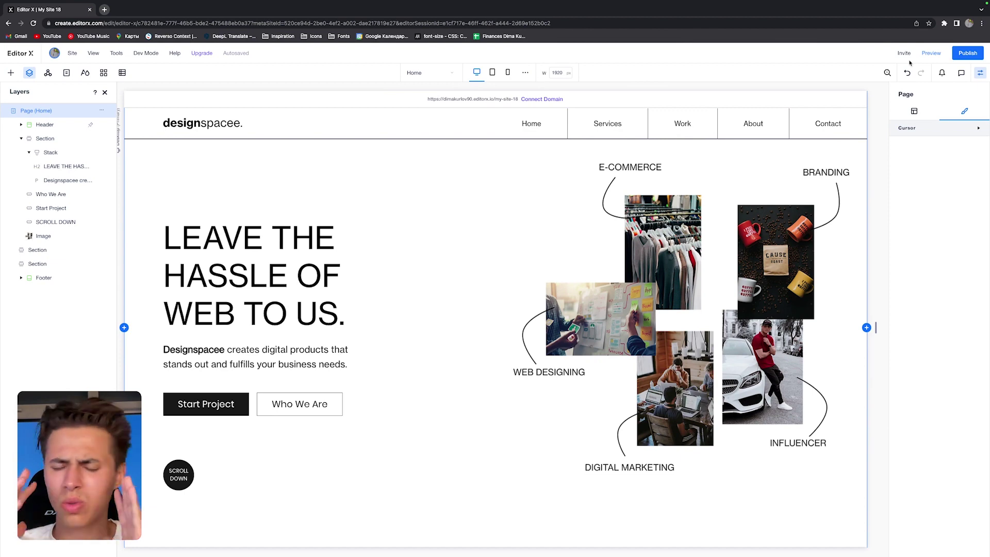
# Publish the site on the free editorx.io domain
pyautogui.click(931, 53)
pyautogui.click(965, 53)
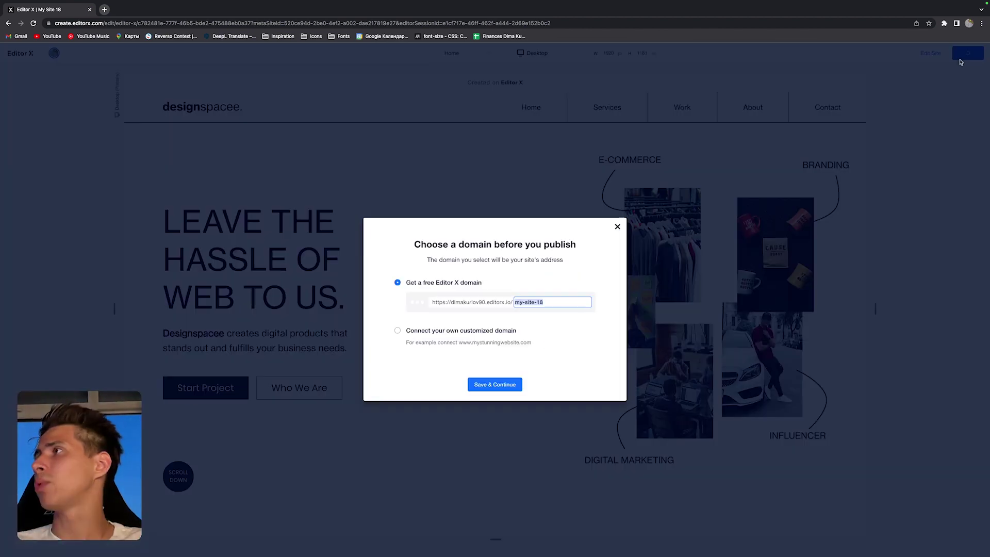
pyautogui.click(495, 385)
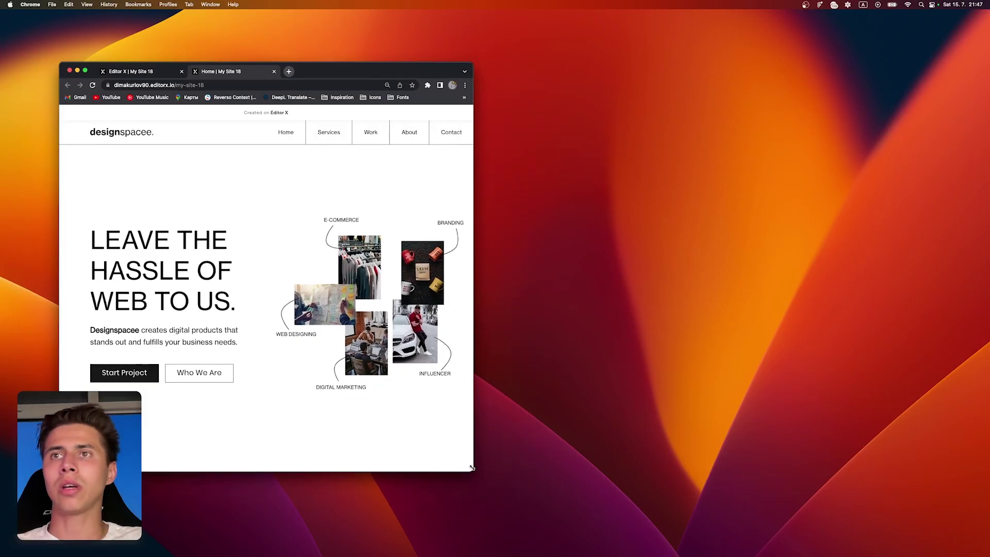
# Drag the Chrome window's edge inward to view the live site narrower
pyautogui.moveTo(471, 467); pyautogui.dragTo(463, 467)
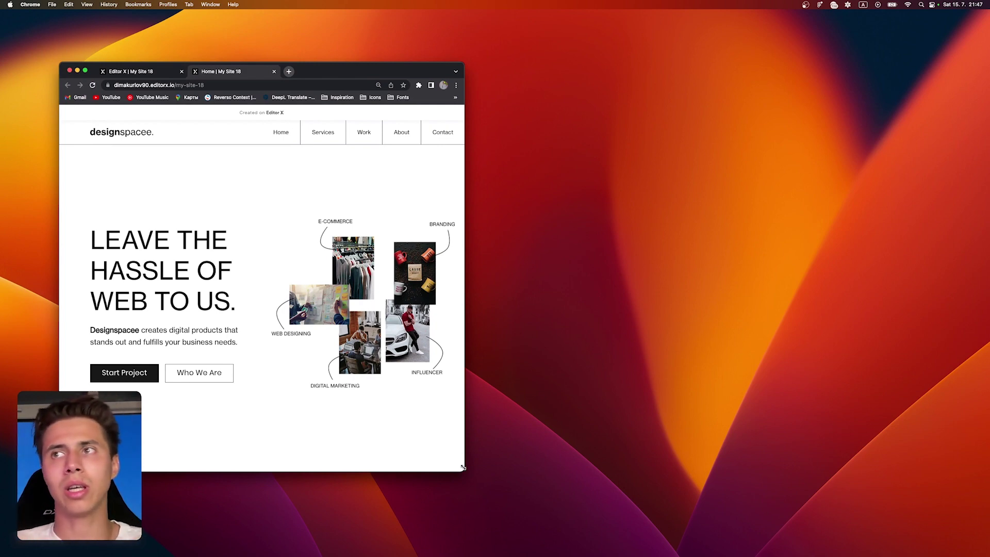
# Enlarge the Chrome window wider and taller to view the live site at a larger size
pyautogui.moveTo(462, 467); pyautogui.dragTo(749, 495)
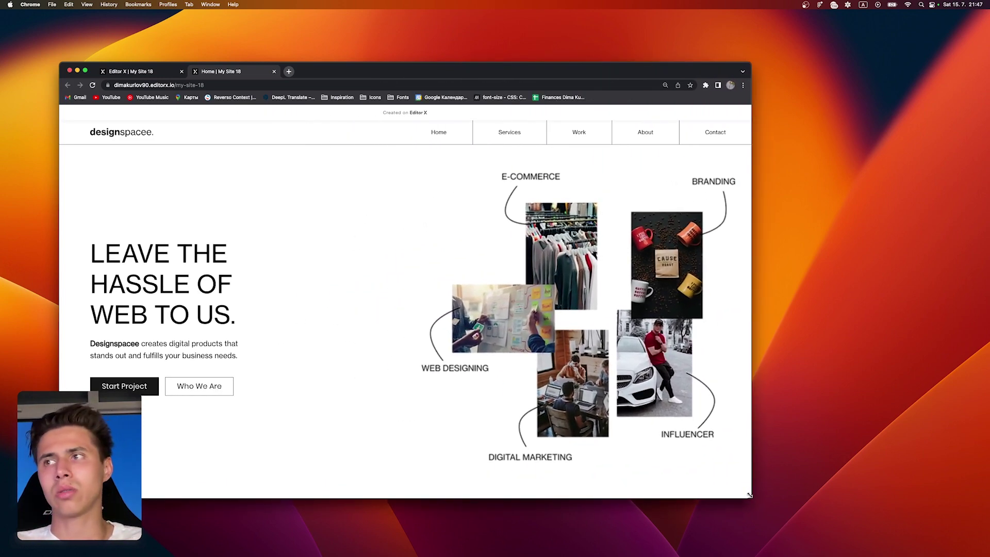